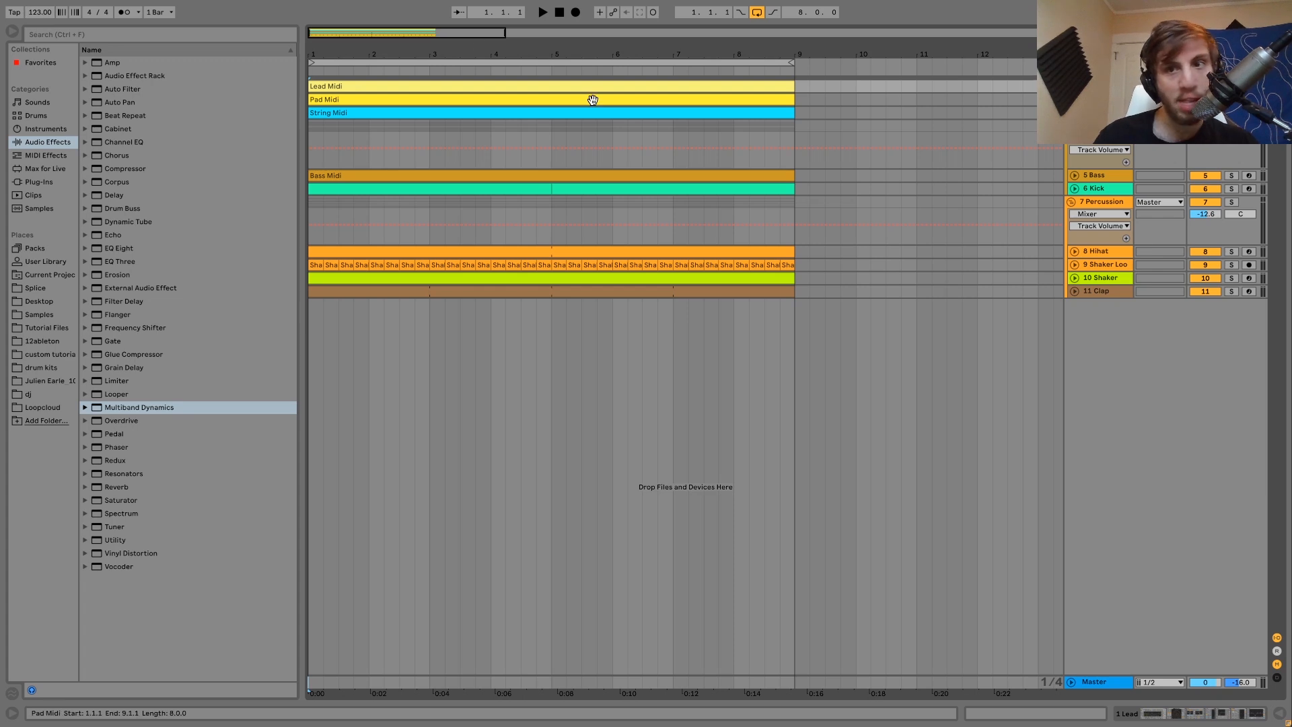
# - Unfold the Lead track, play it soloed and open the Lead Midi clip's notes to view the pattern
pyautogui.press('u')
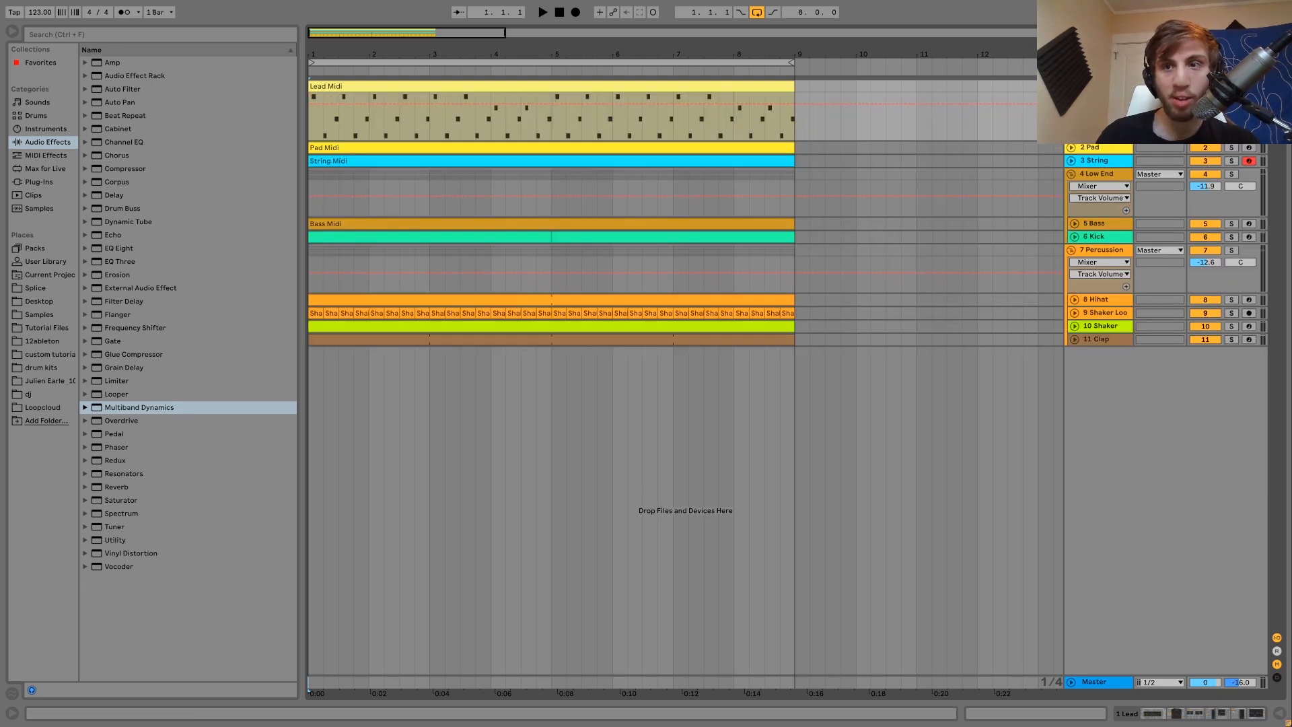
pyautogui.click(736, 85)
pyautogui.press('space')
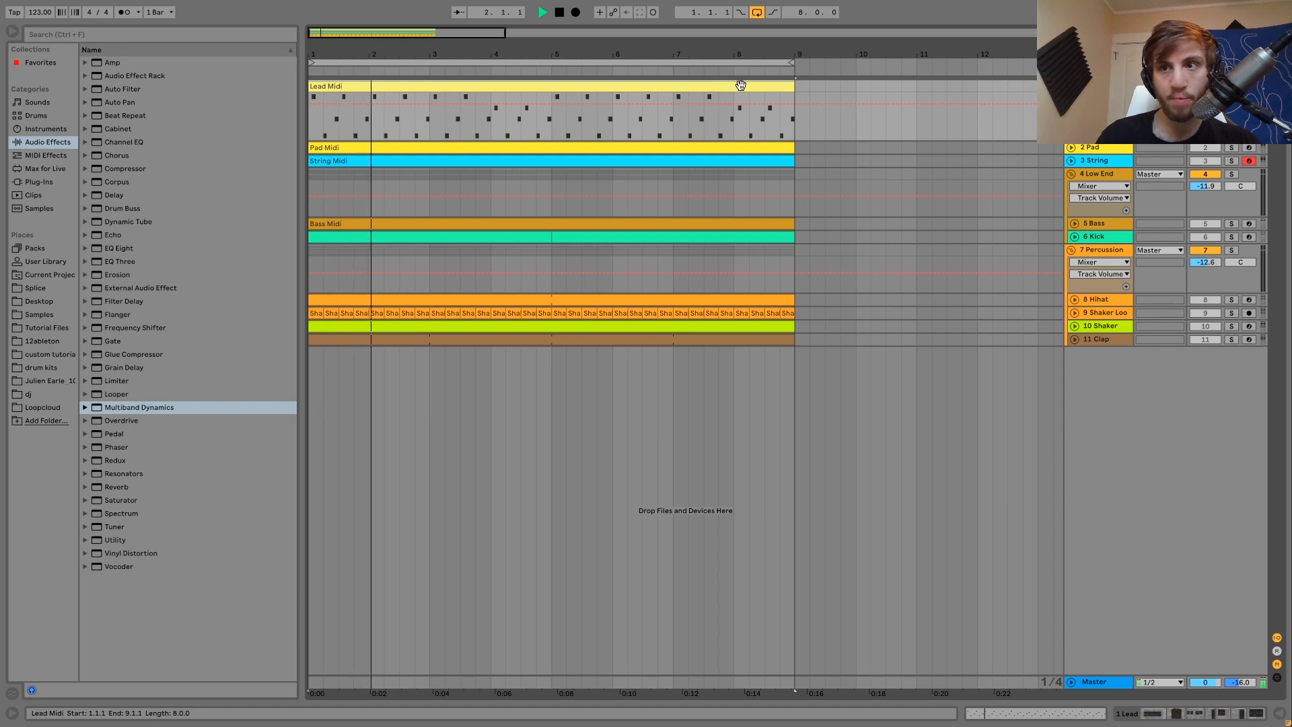
pyautogui.doubleClick(736, 86)
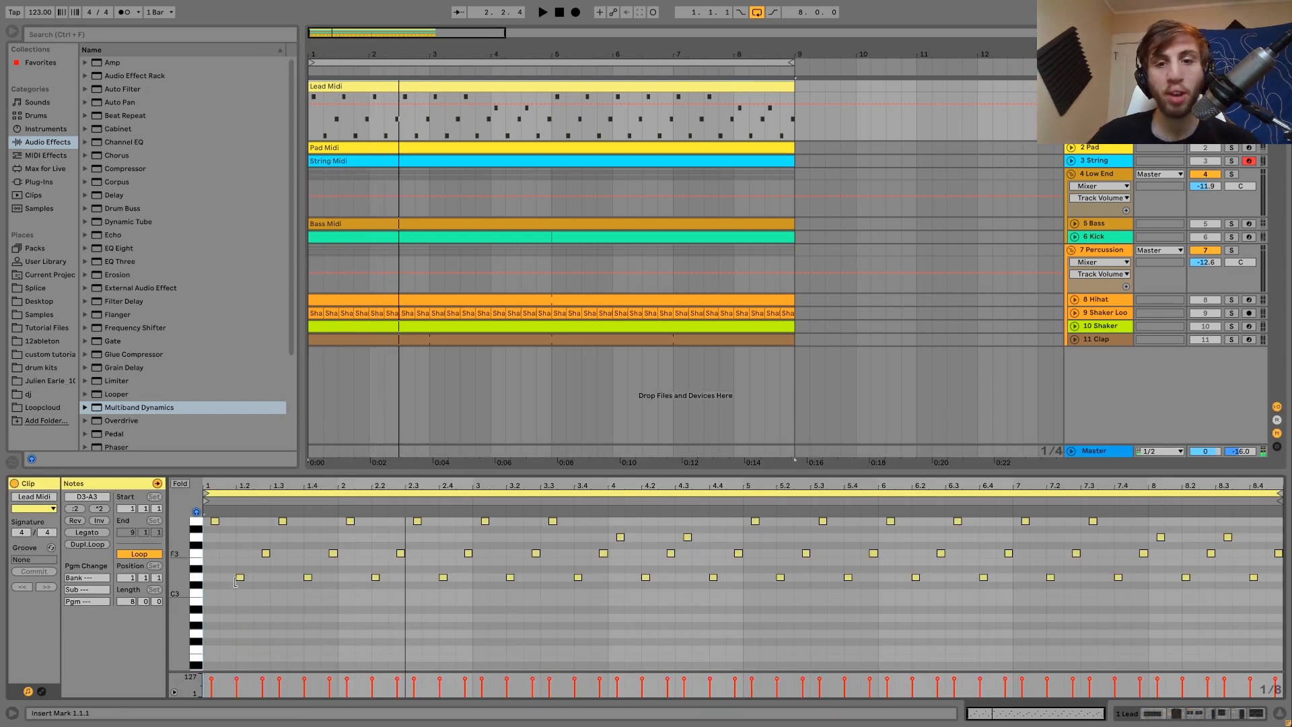
pyautogui.moveTo(177, 579); pyautogui.dragTo(178, 578)
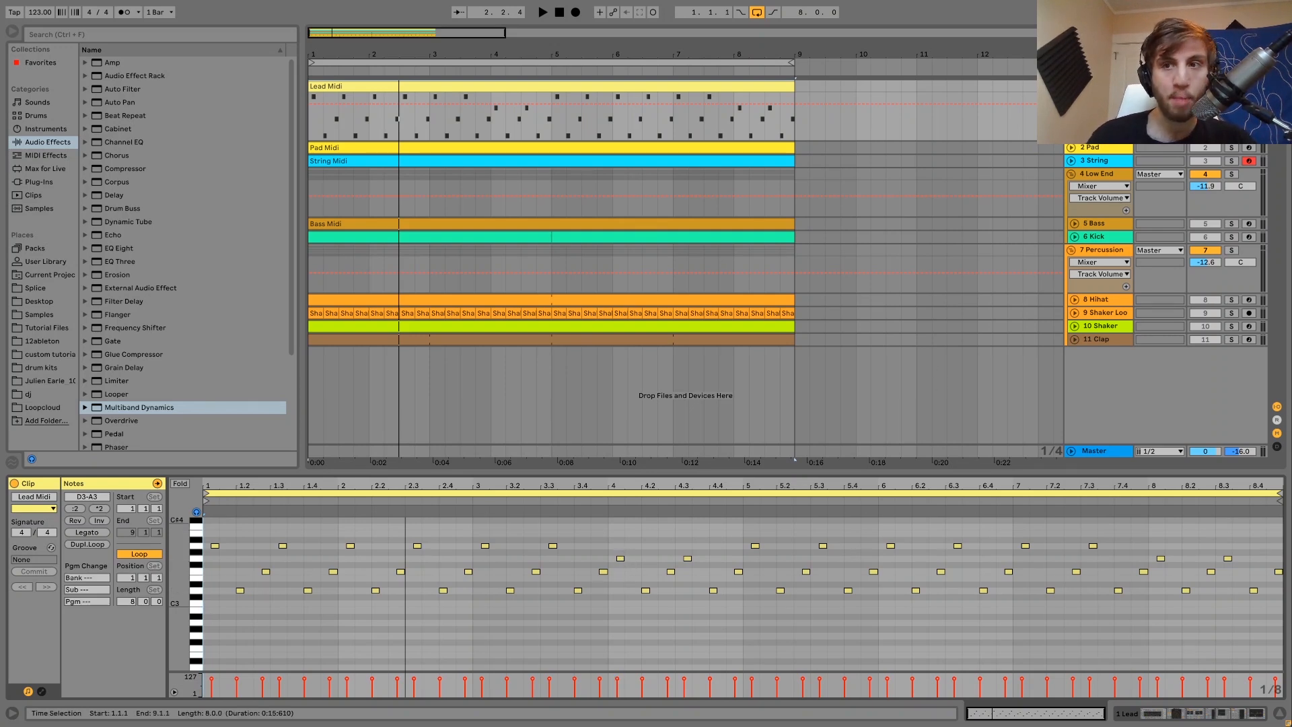
# - Turn off solo on the Lead track and play the full mix, including a pass from bar 3
pyautogui.click(1232, 86)
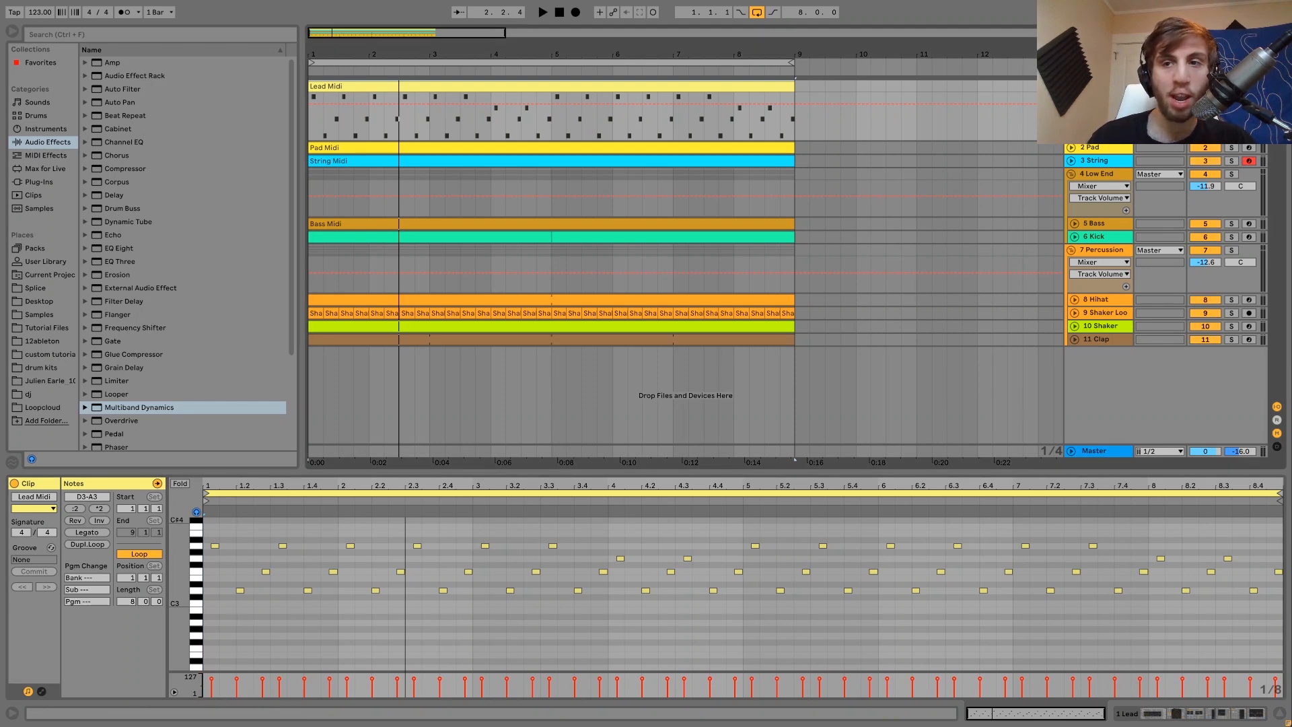
pyautogui.press('space')
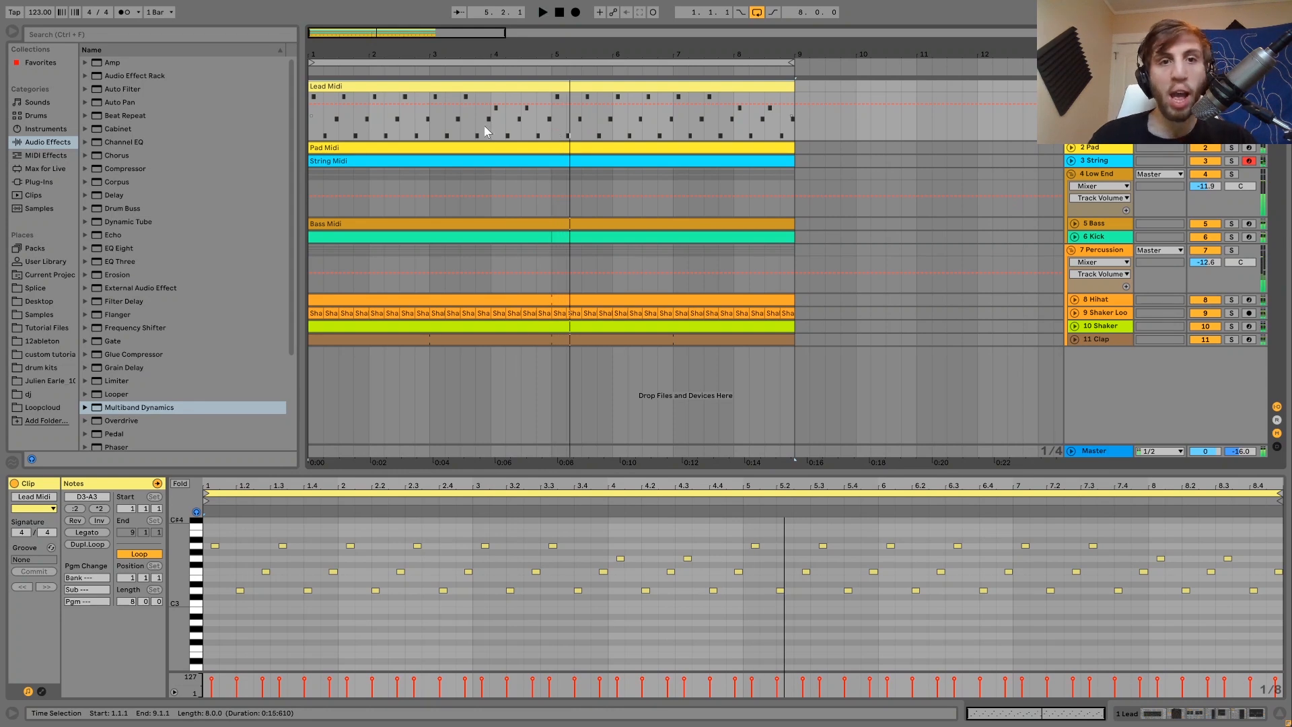
pyautogui.press('space')
pyautogui.click(428, 126)
pyautogui.press('space')
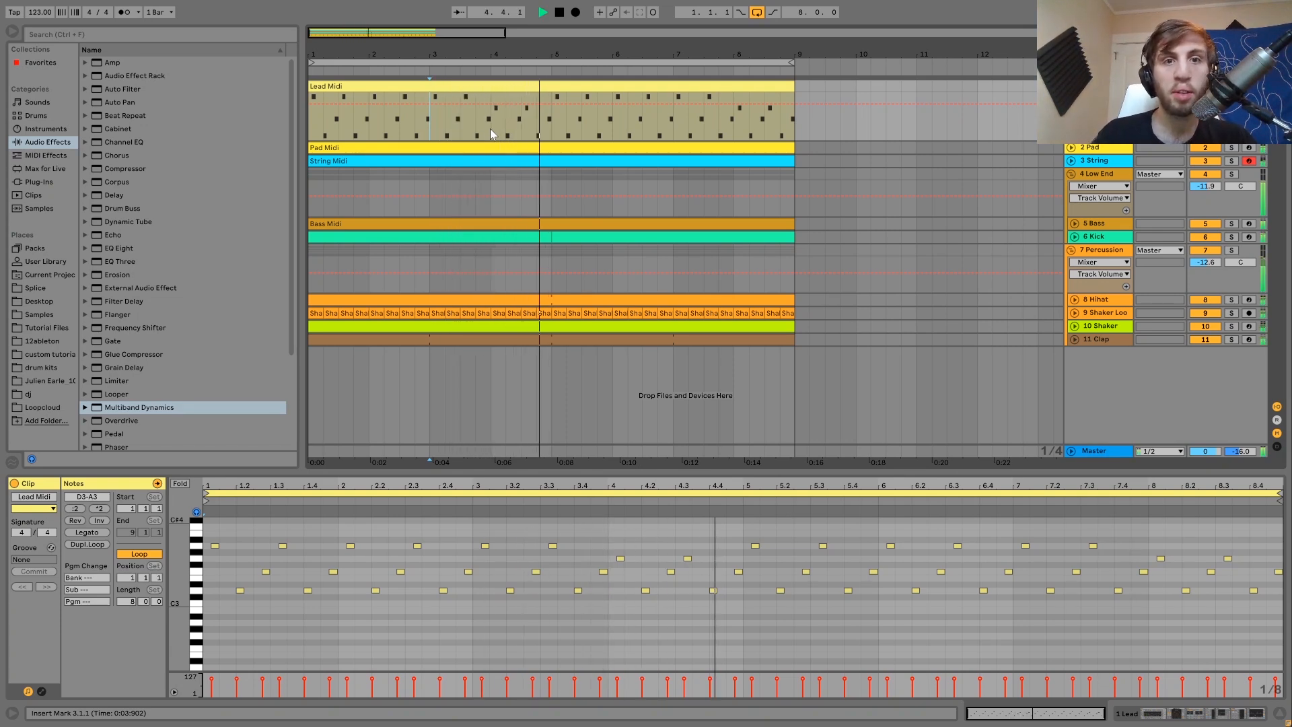
pyautogui.press('space')
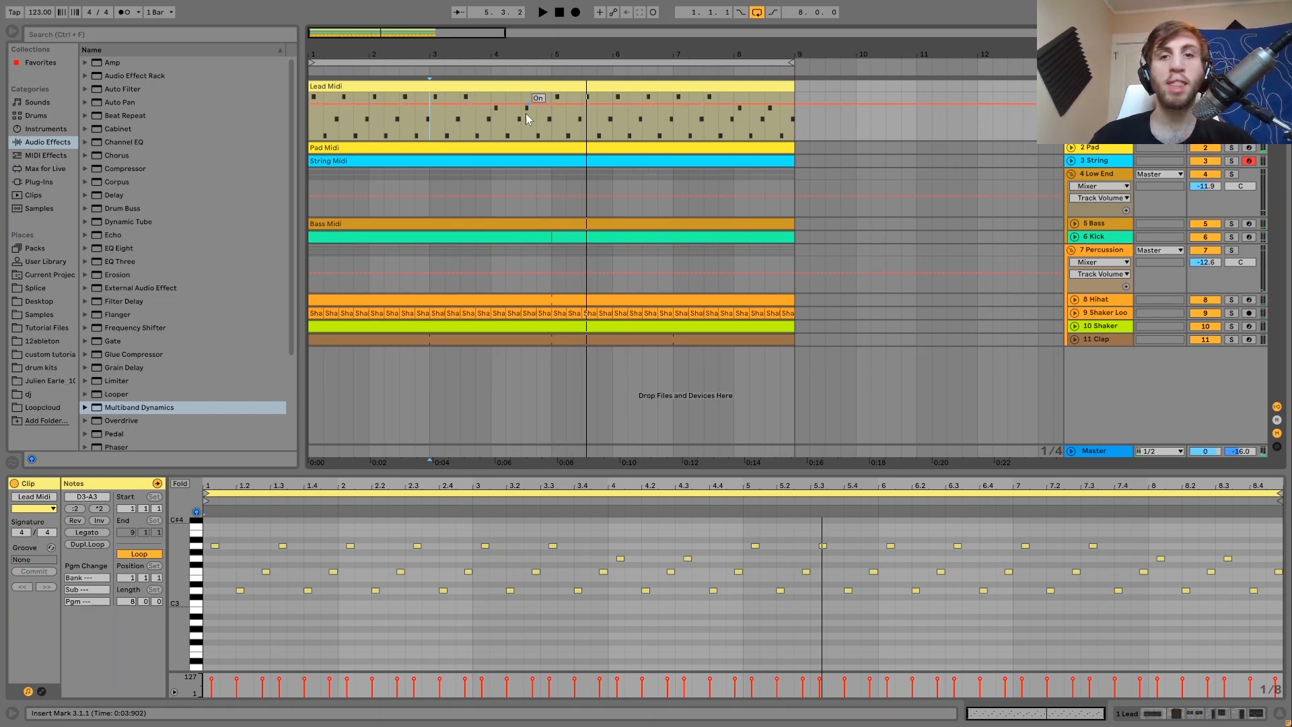
# - Show the Lead track's devices and examine the Oscillator 2, Filter 2 and Filter 1 settings in Analog
pyautogui.click(505, 85)
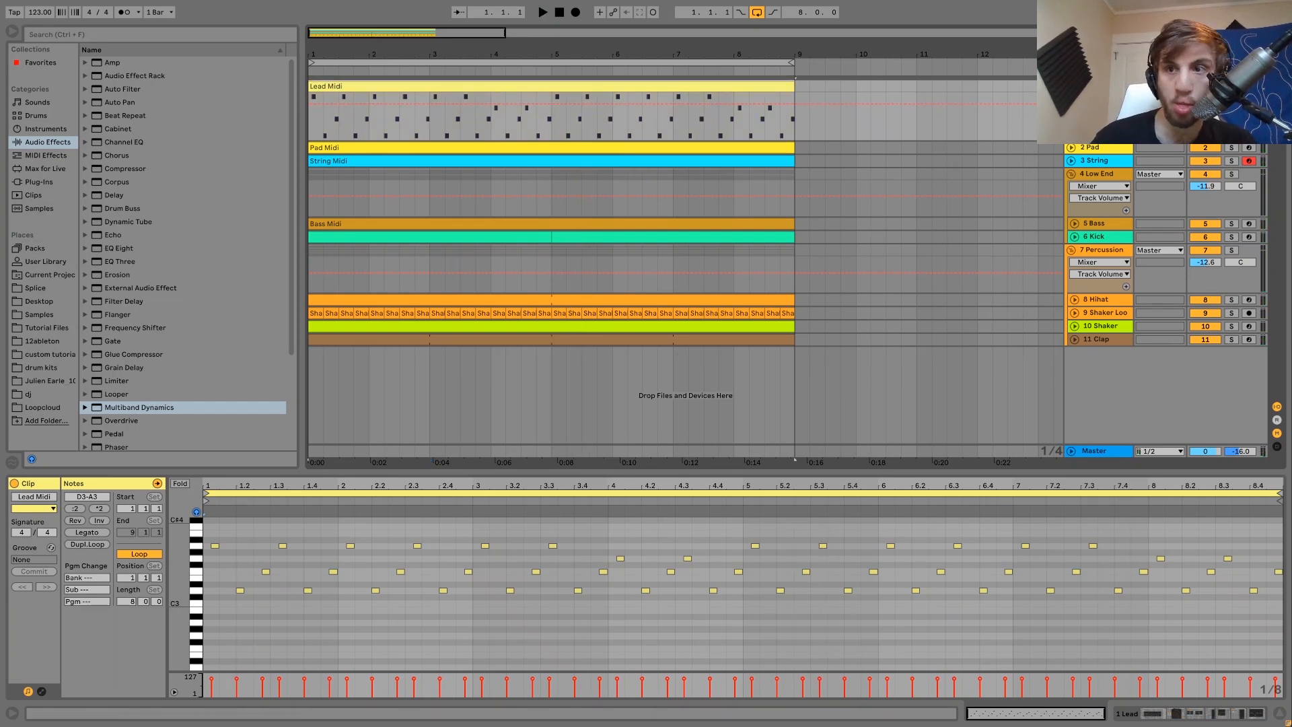
pyautogui.hotkey('shift', 'Tab')
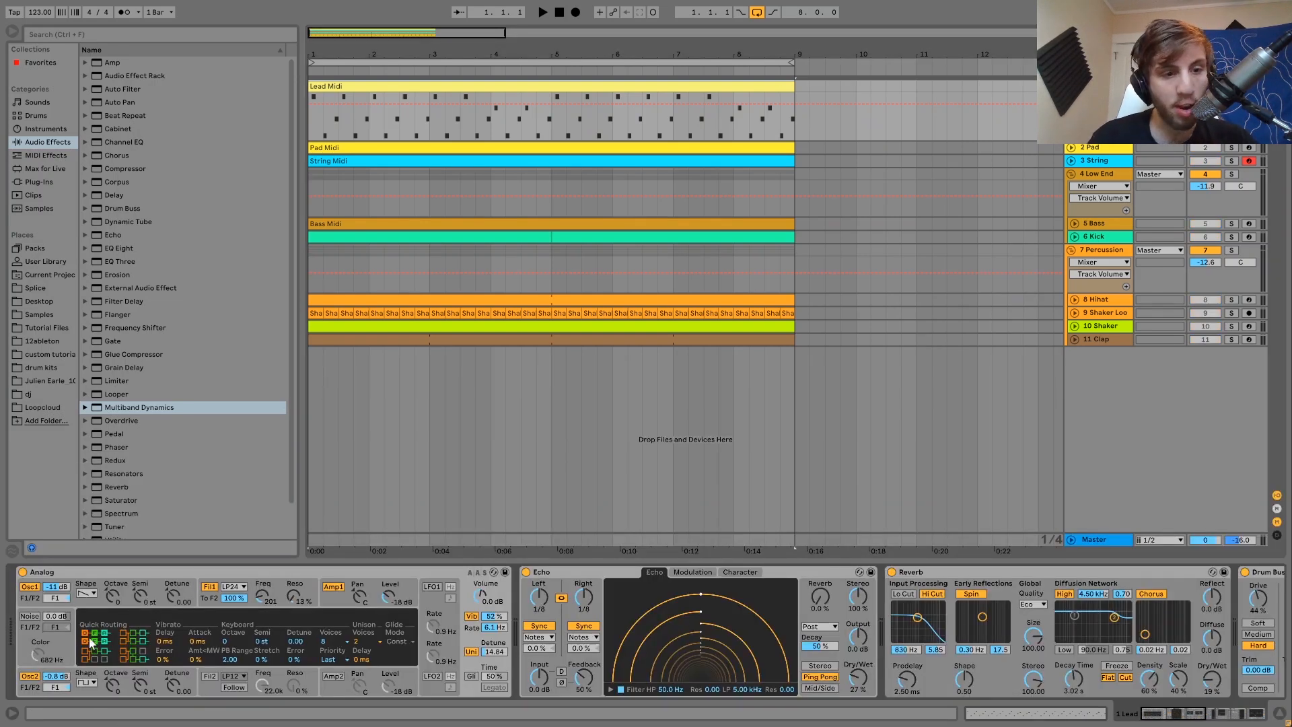
pyautogui.click(90, 679)
pyautogui.click(303, 668)
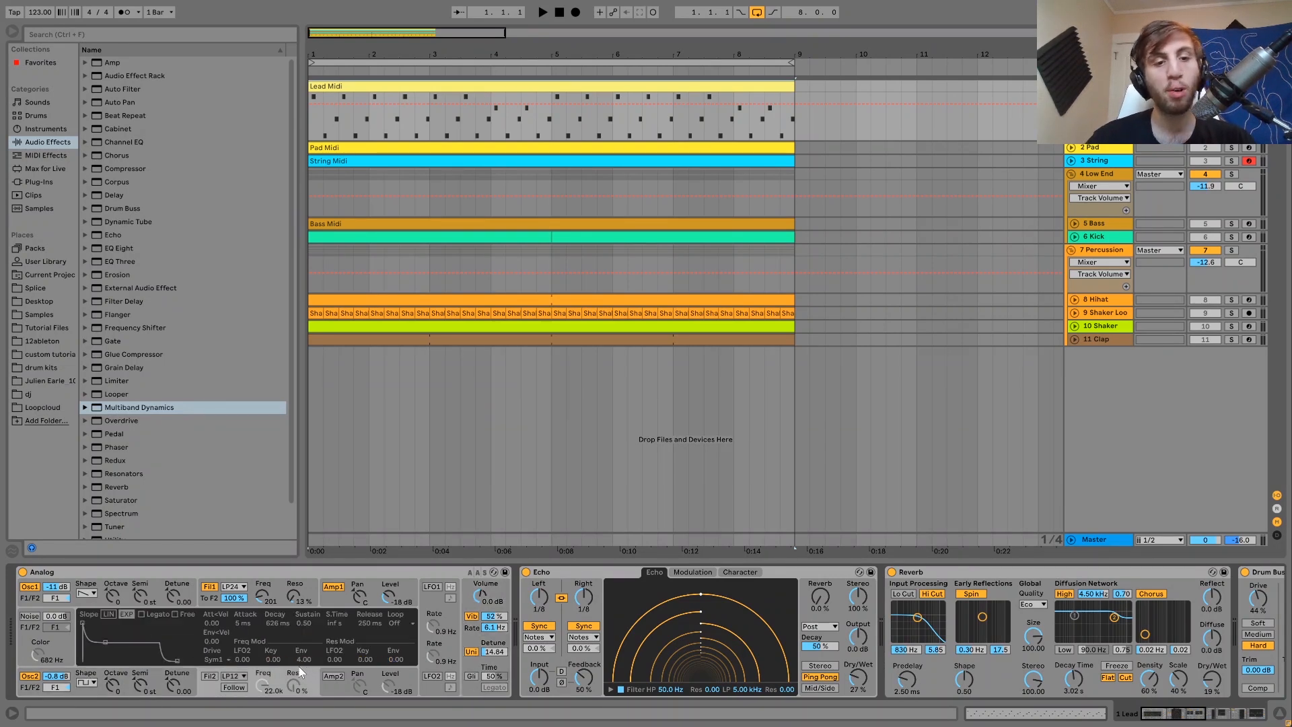
pyautogui.click(267, 589)
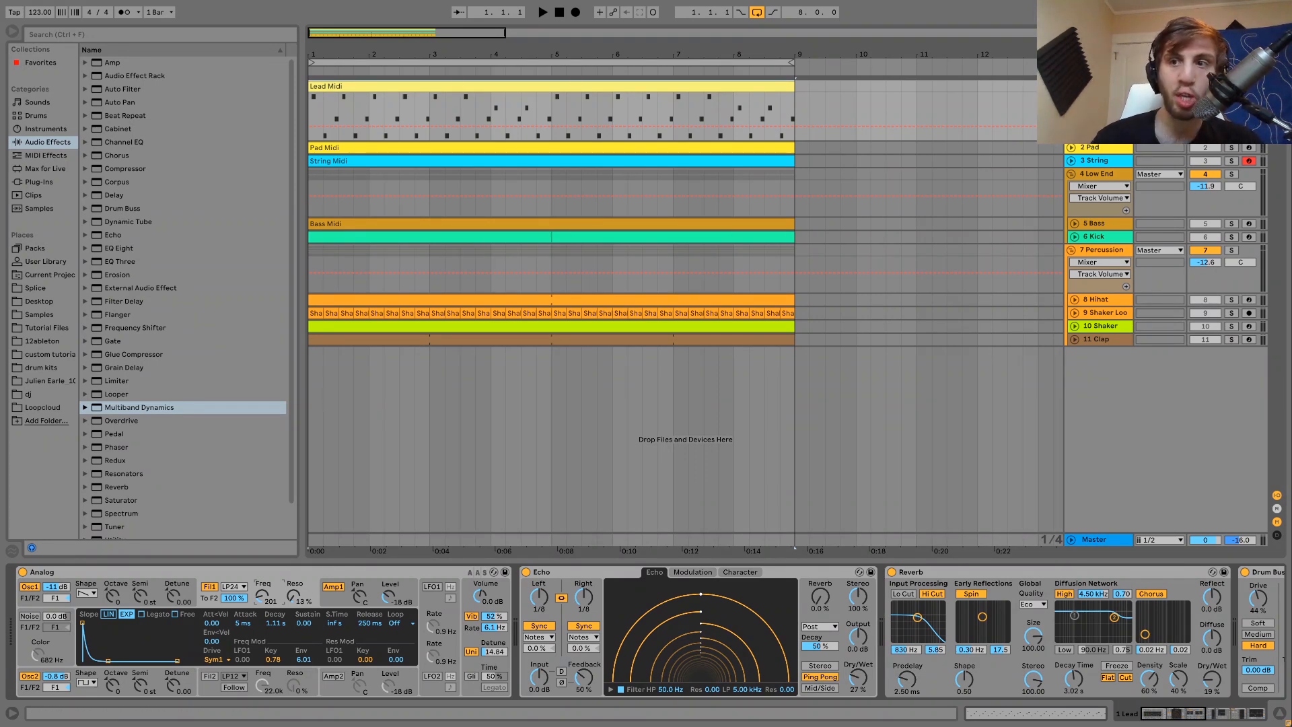
# - Arm the Lead track and play low test notes through Analog in the C1 to D2 octave
pyautogui.click(1249, 86)
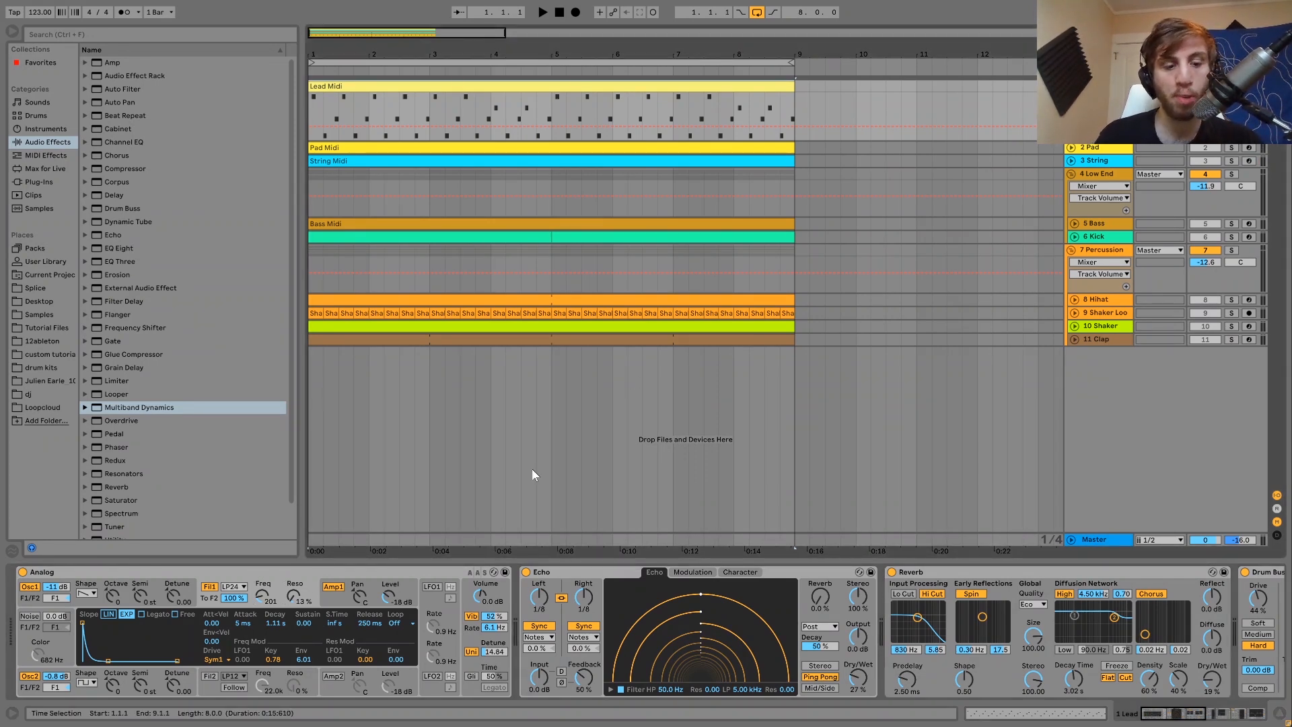
pyautogui.press('z')
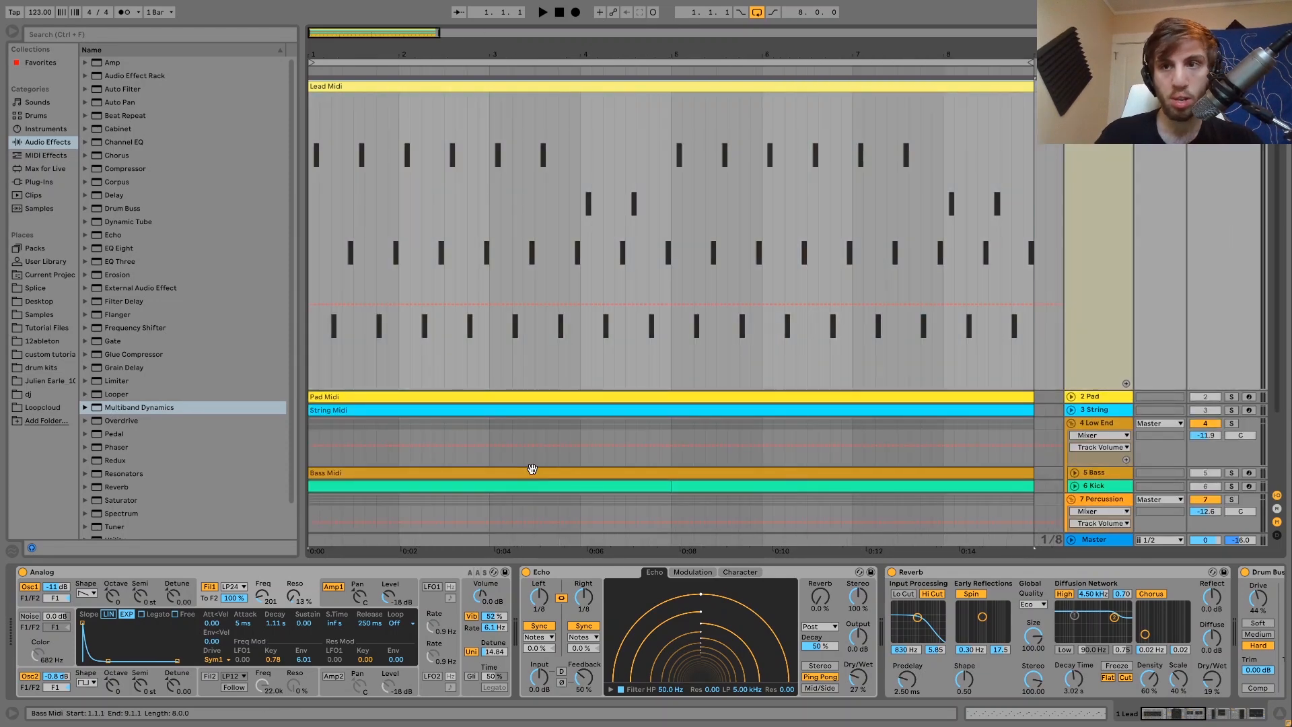
pyautogui.press('a')
pyautogui.press('z')
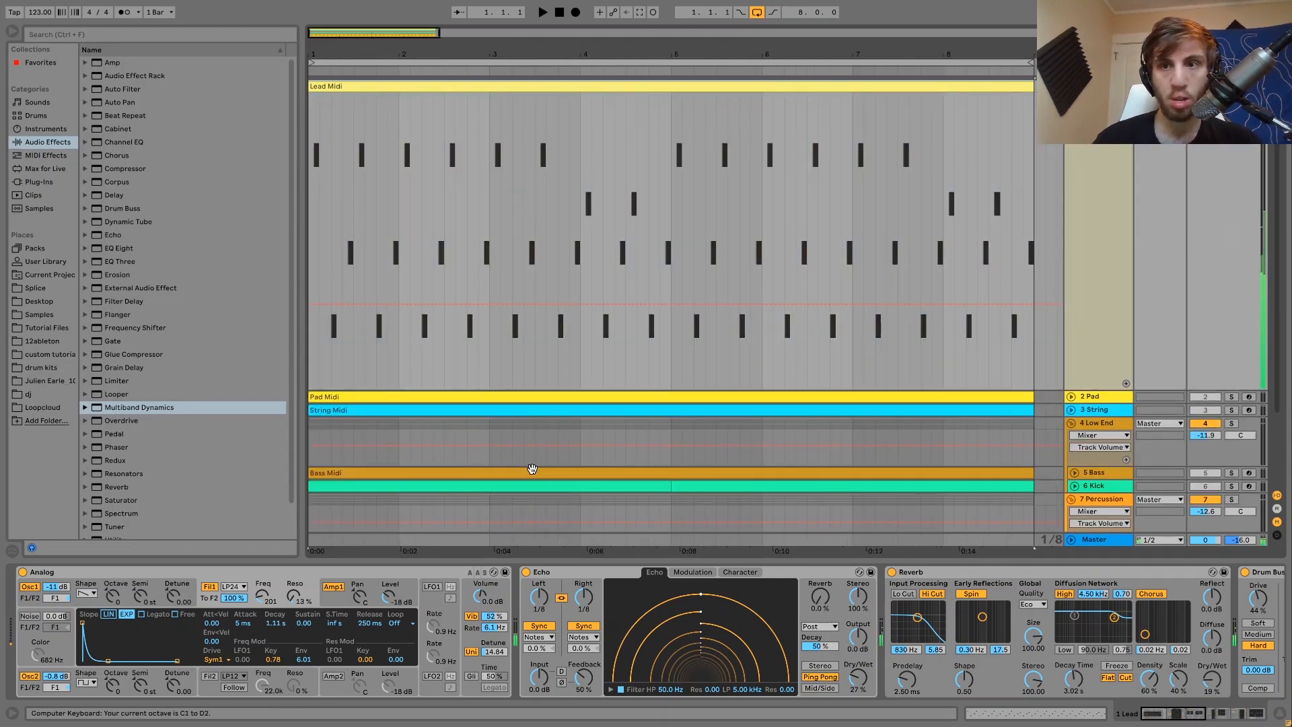
pyautogui.press('a')
# - Fold the Lead track and audition its synth across octaves, down to C-2 and up to C5
pyautogui.click(1071, 86)
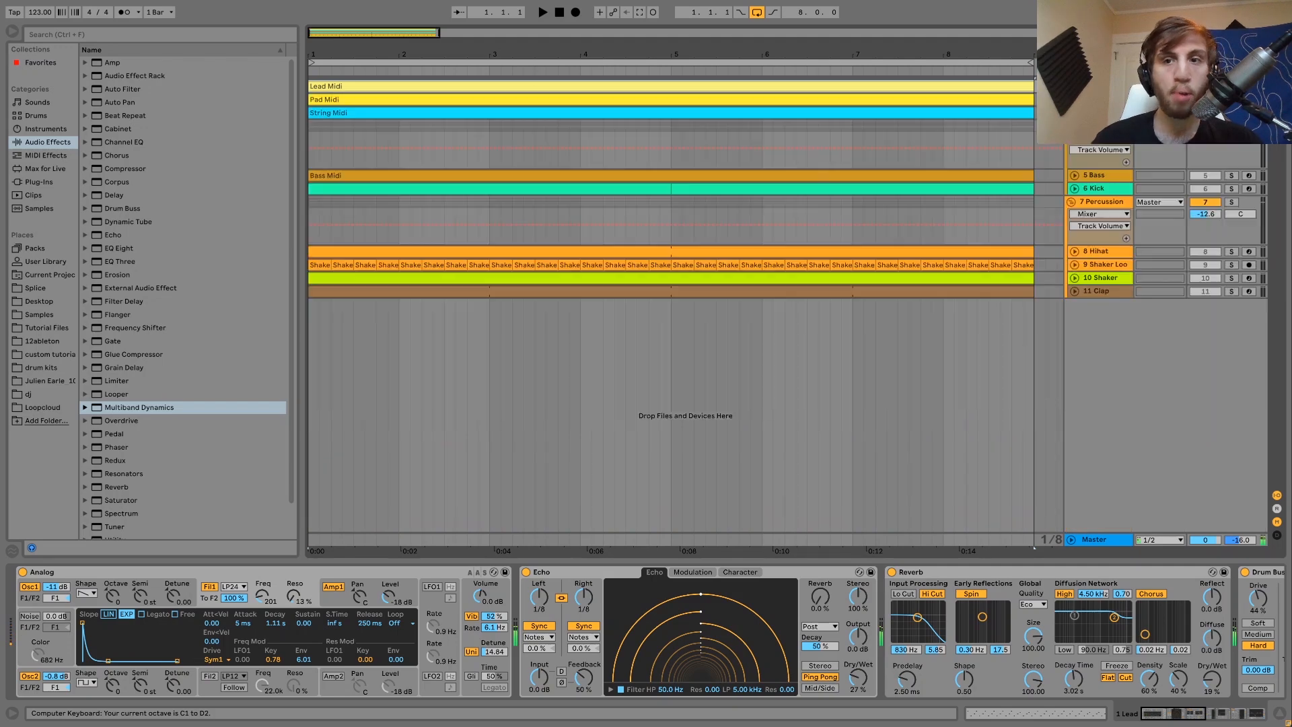
pyautogui.moveTo(889, 56); pyautogui.dragTo(391, 57)
pyautogui.press('a')
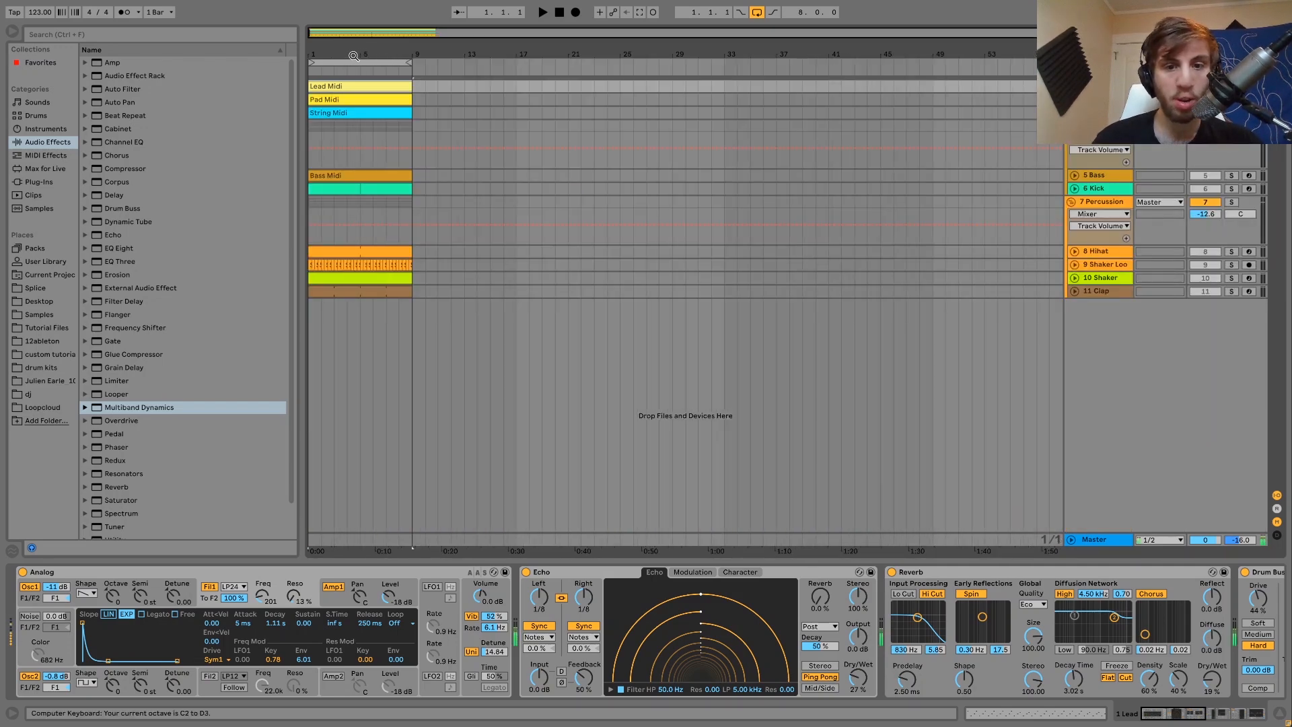
pyautogui.moveTo(308, 55); pyautogui.dragTo(309, 98)
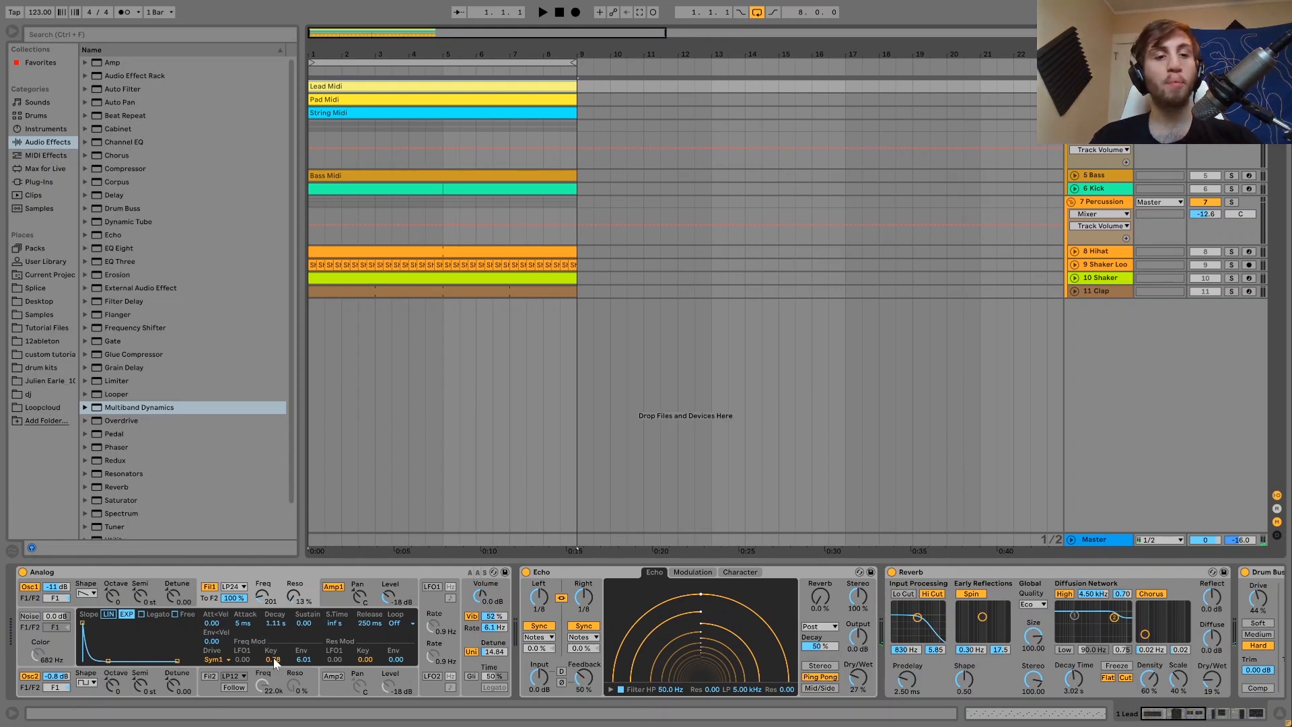
pyautogui.press('z')
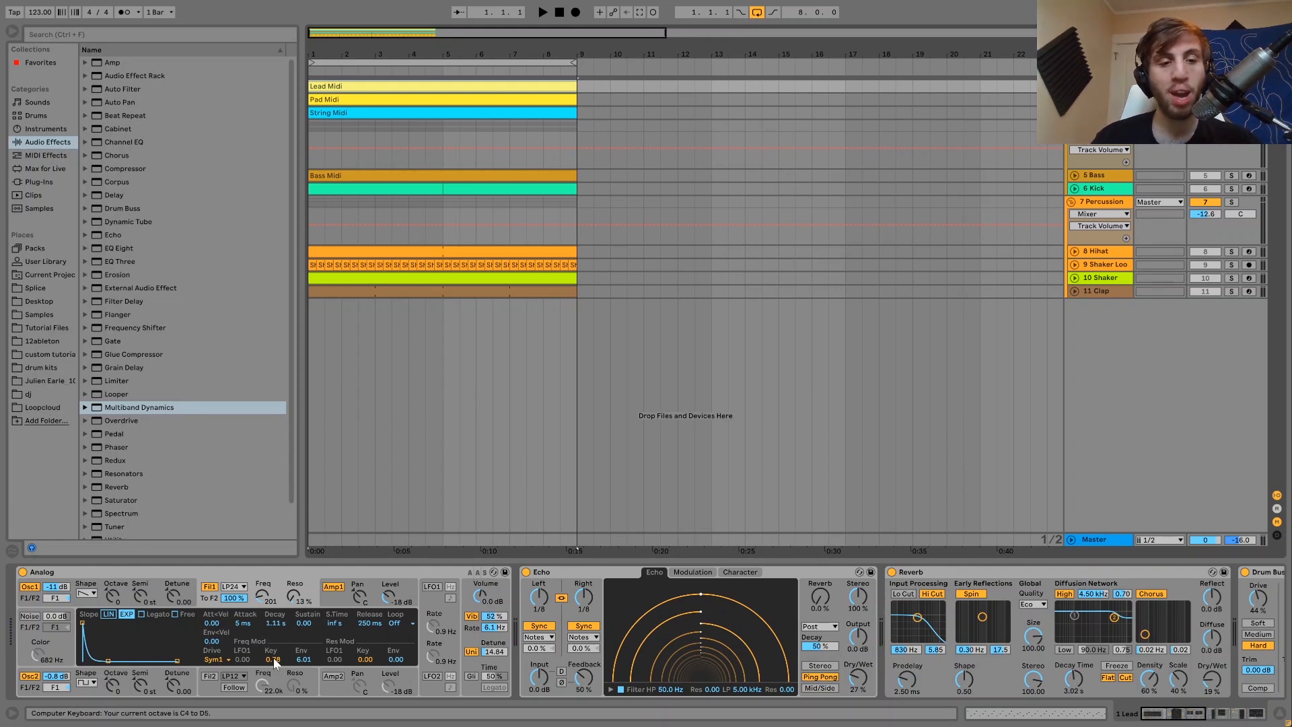
pyautogui.press('z')
pyautogui.press('z')
pyautogui.press('z')
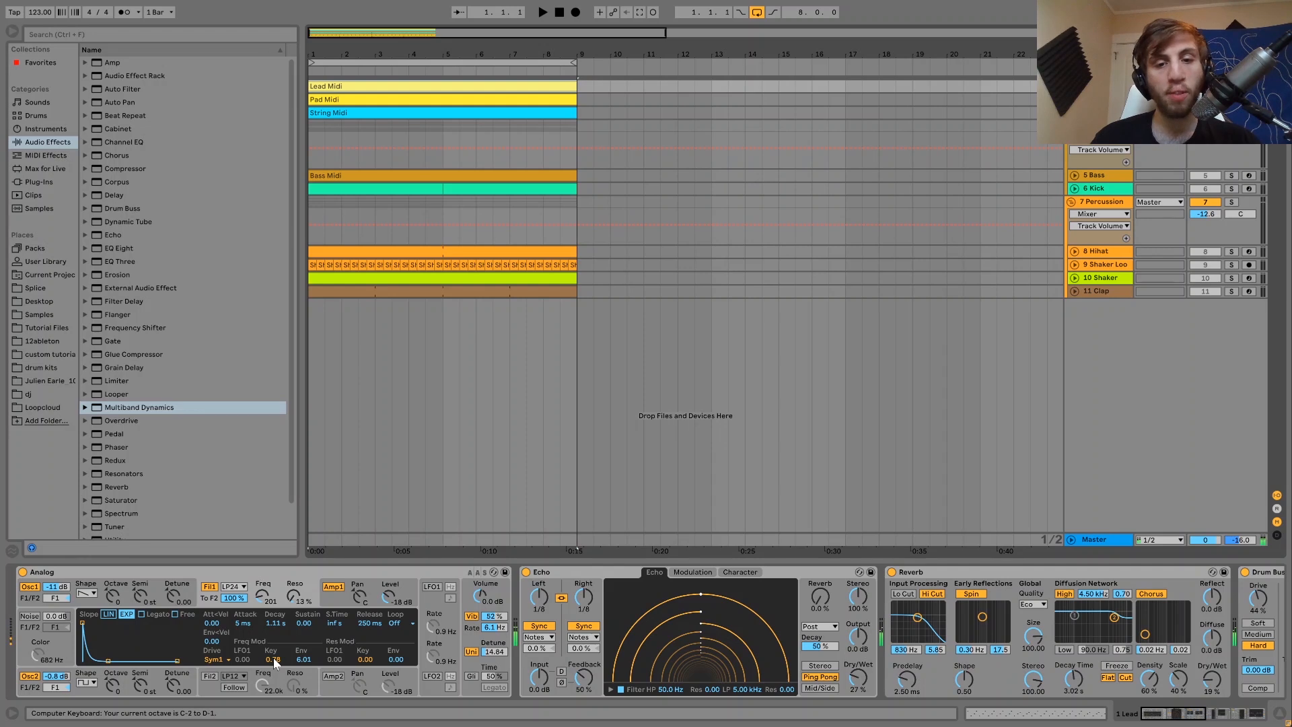
pyautogui.press('x')
pyautogui.press('x')
pyautogui.press('x')
pyautogui.press('x')
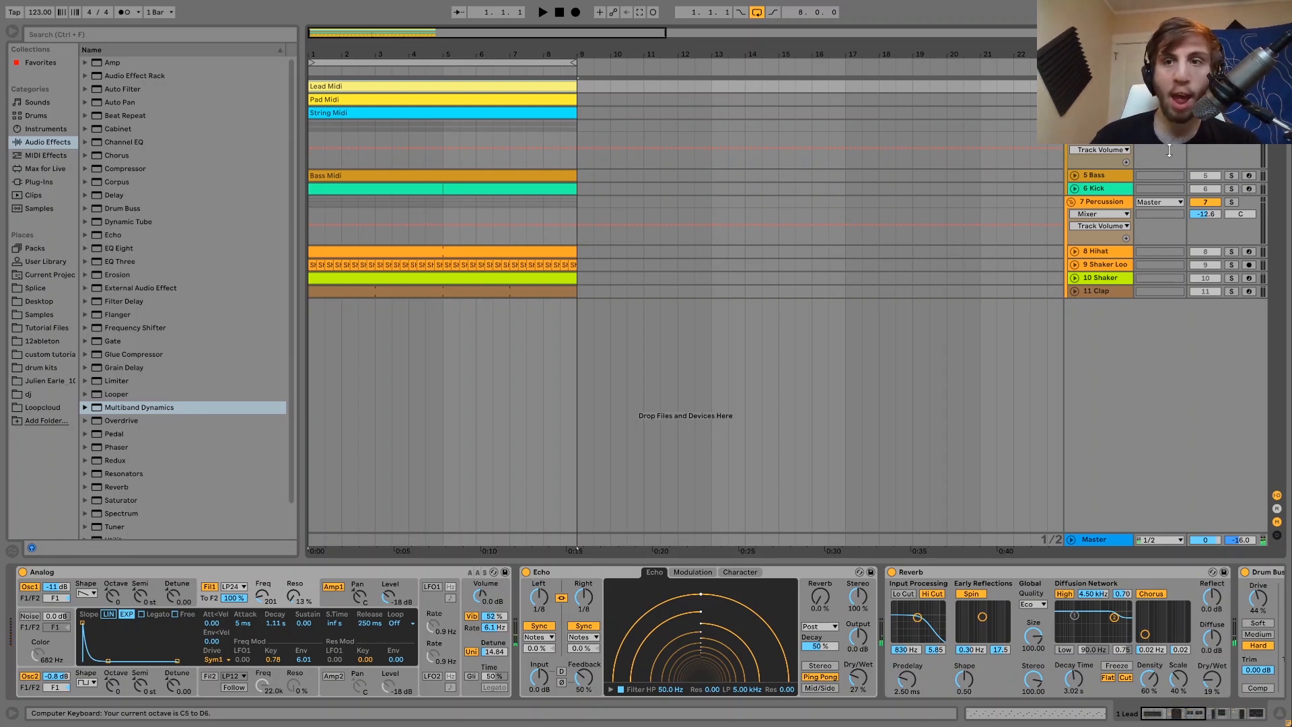
# - Unfold the Lead track at a reduced height and play back its soloed melody
pyautogui.click(1071, 86)
pyautogui.moveTo(320, 54); pyautogui.dragTo(309, 50)
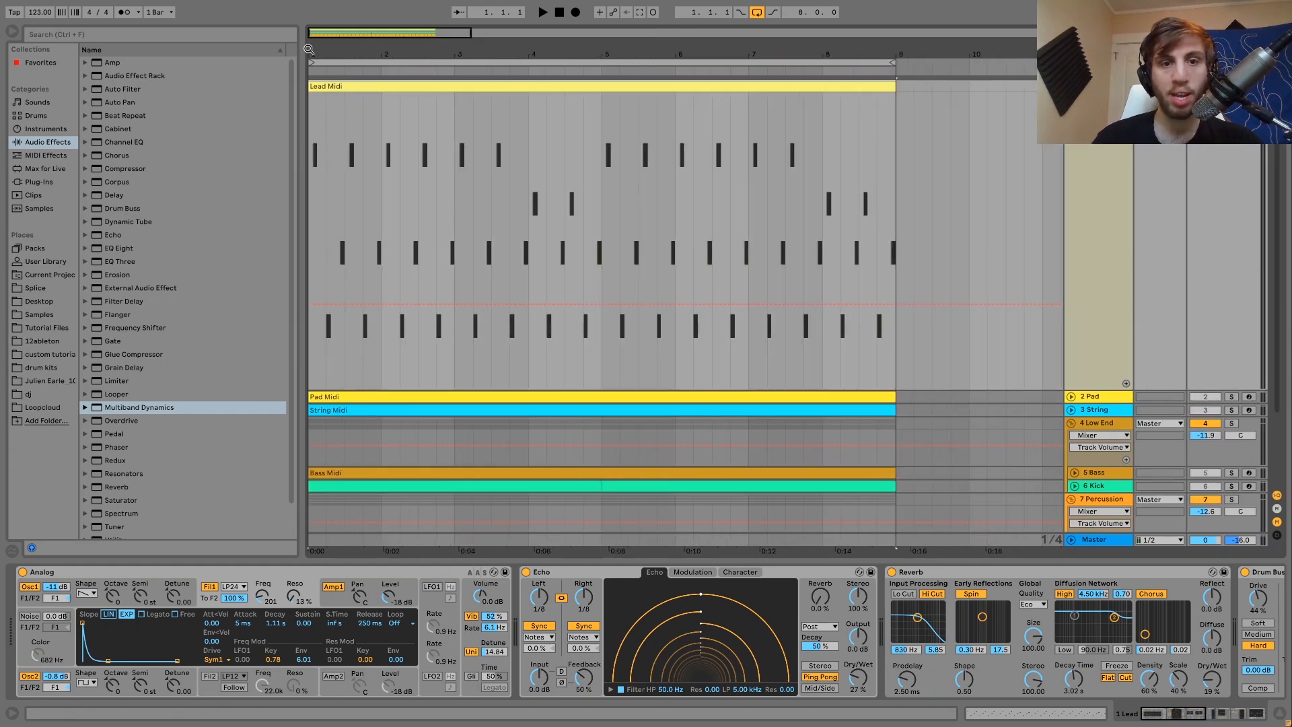
pyautogui.click(1091, 396)
pyautogui.moveTo(1090, 389); pyautogui.dragTo(1072, 256)
pyautogui.press('space')
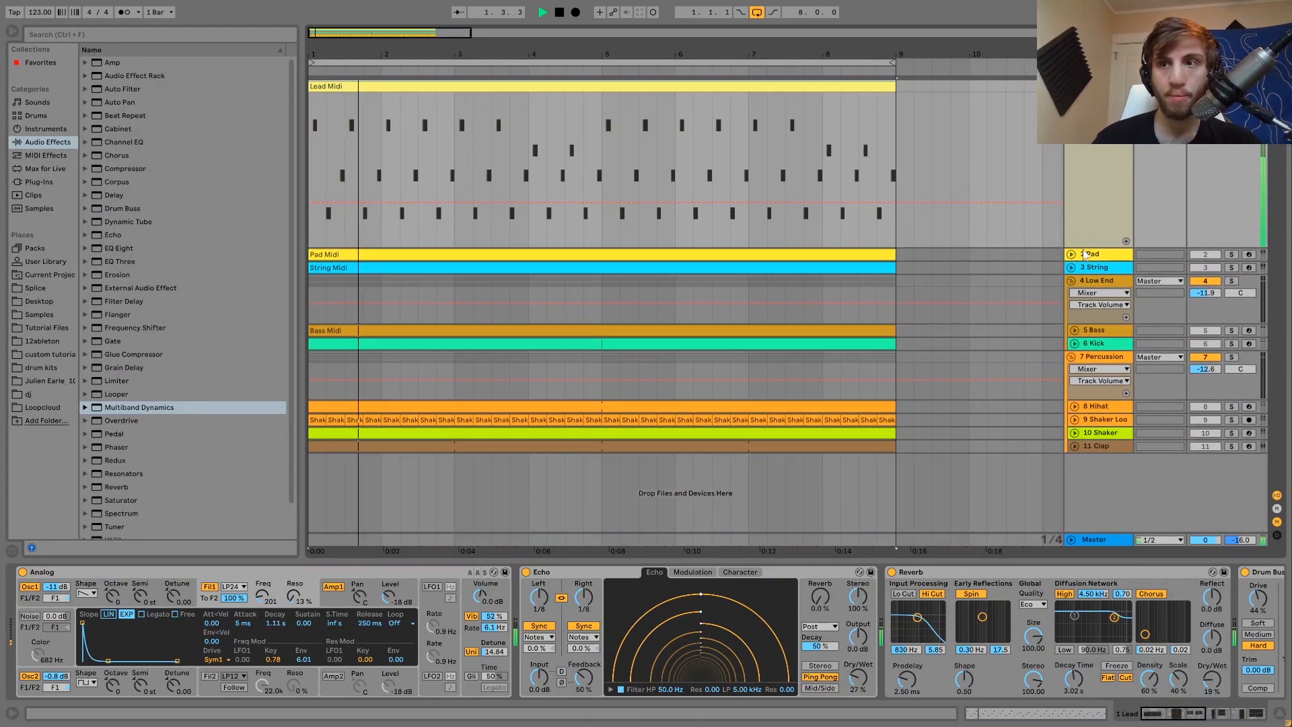
pyautogui.press('space')
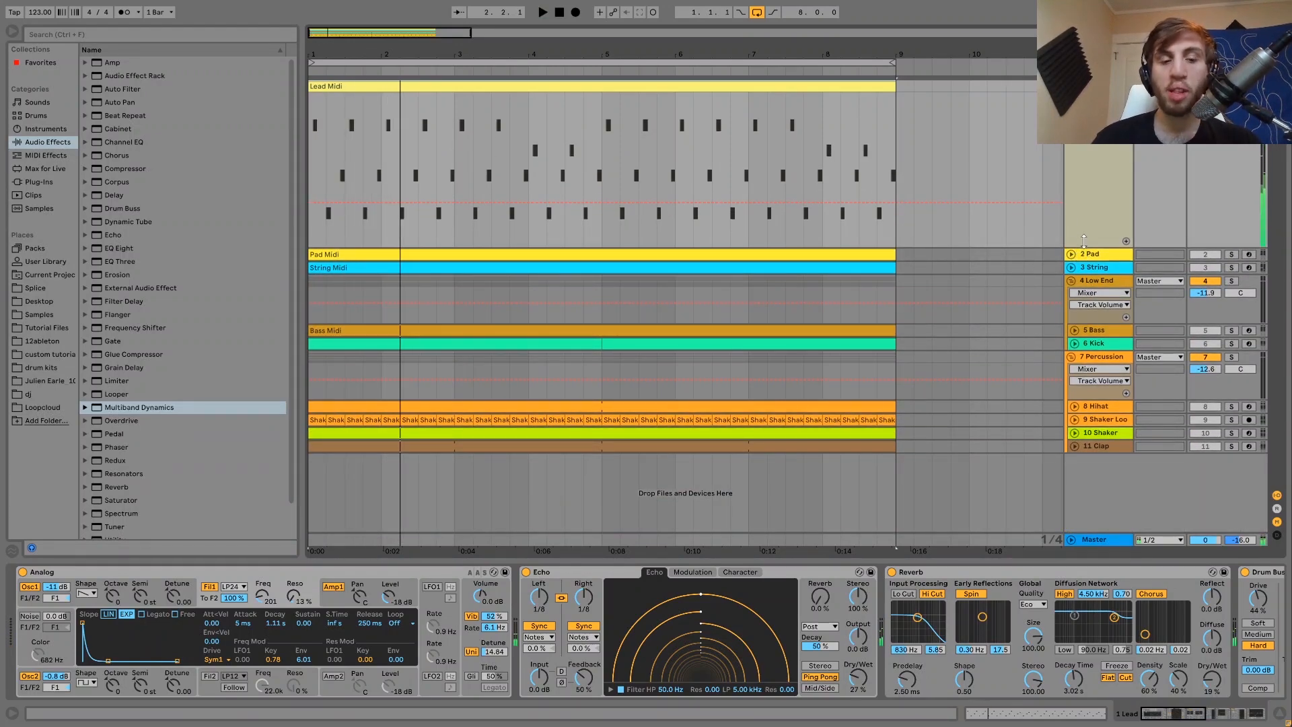
pyautogui.moveTo(1084, 243); pyautogui.dragTo(1084, 231)
pyautogui.press('space')
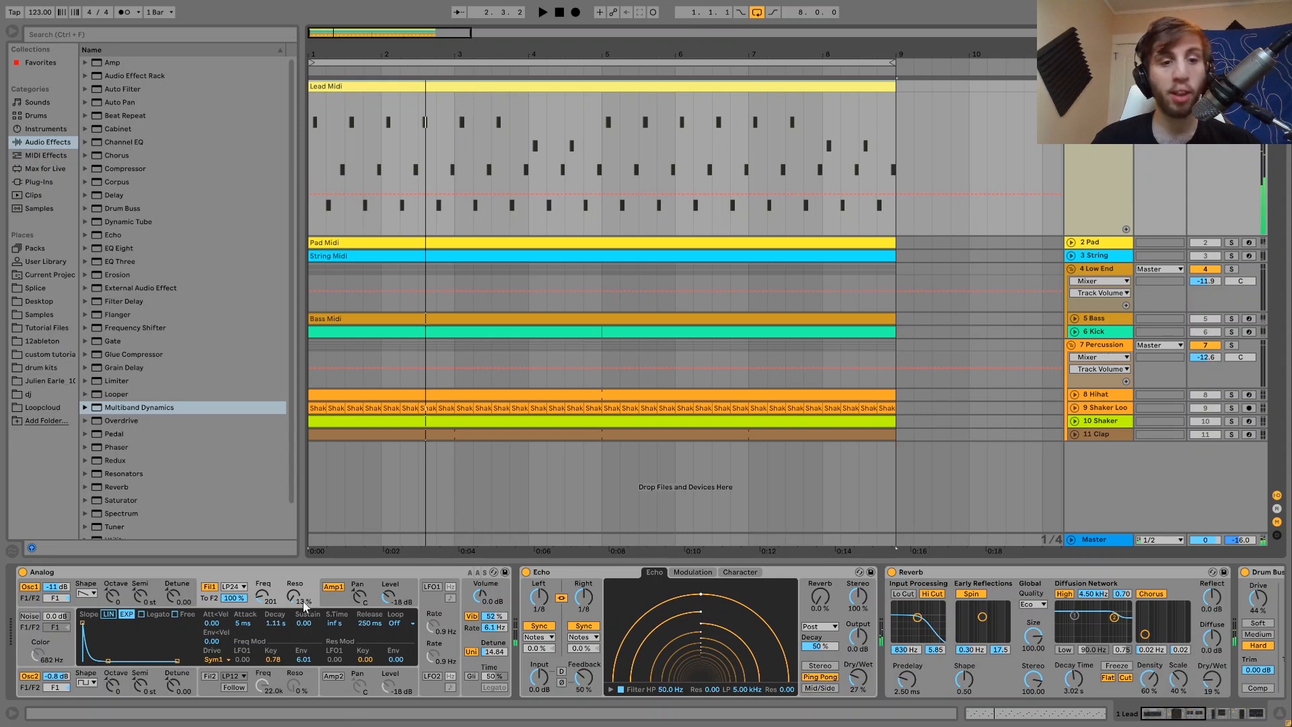
# - Examine Analog's Amp 1 envelope and its vibrato and unison settings, plus the Echo, Reverb and Drum Buss chain
pyautogui.click(338, 597)
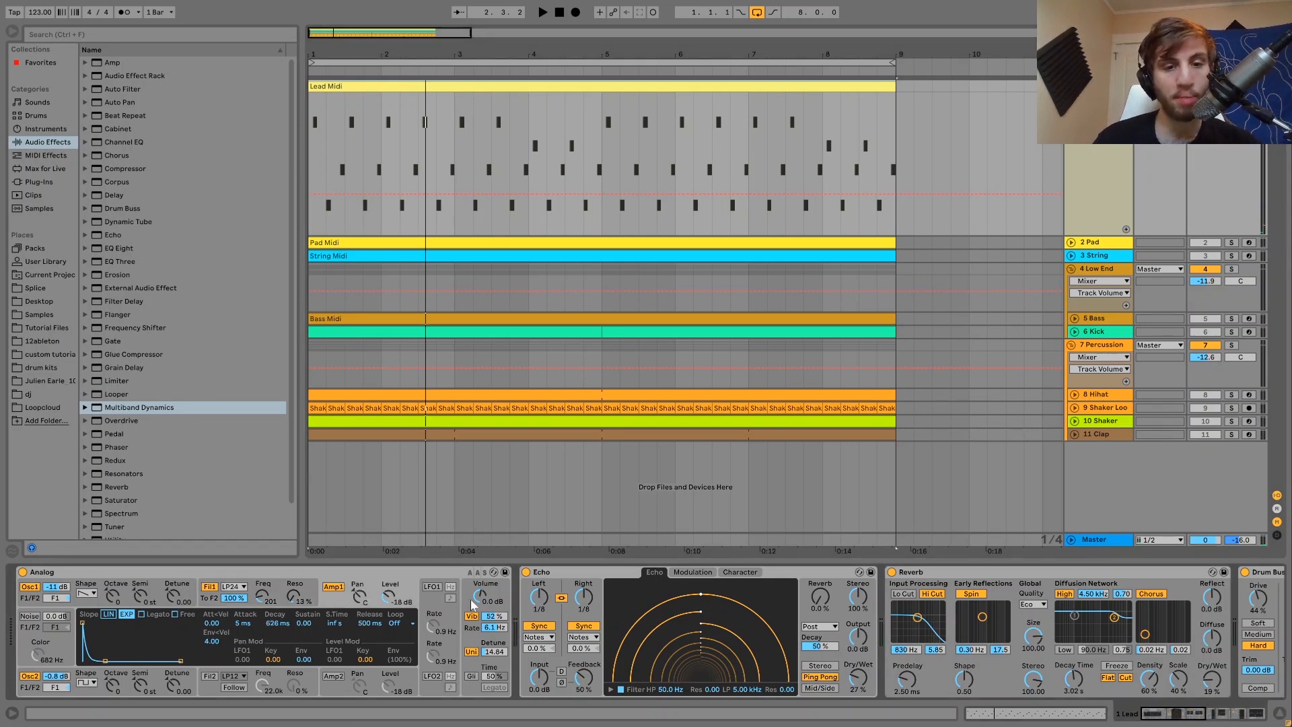
pyautogui.click(481, 641)
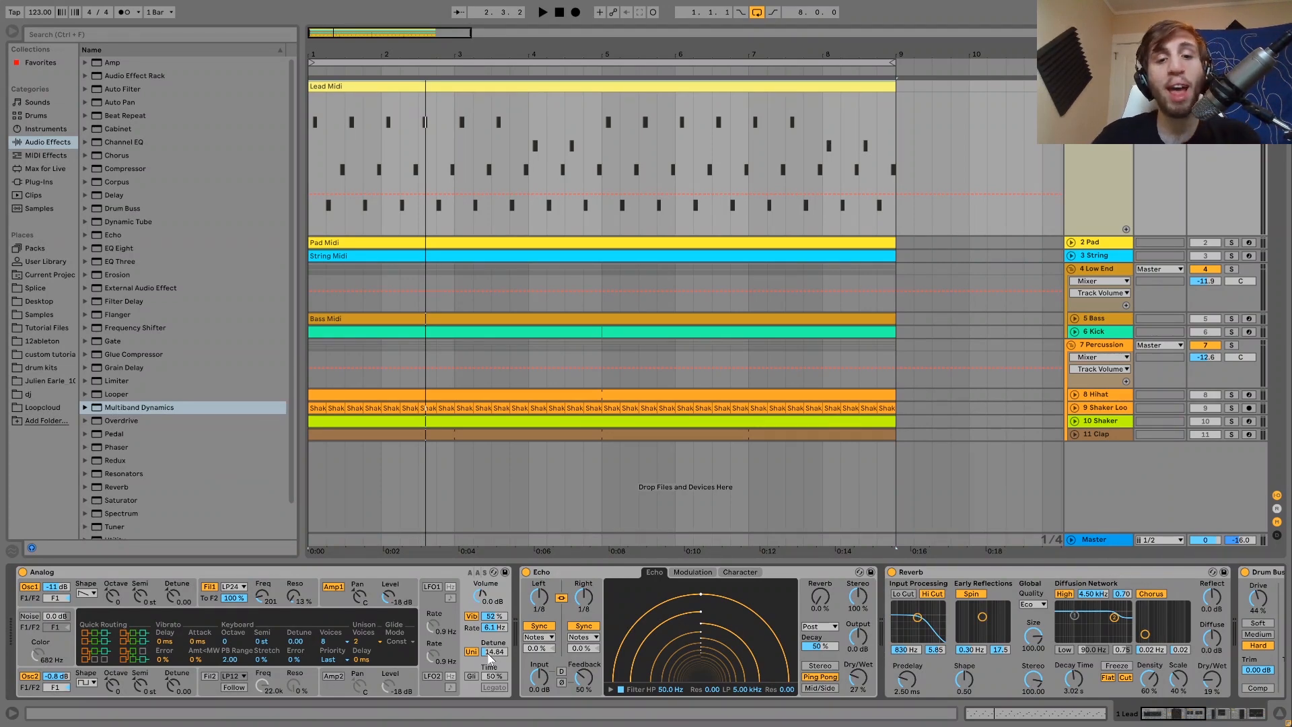
pyautogui.hscroll(5, 487, 653)
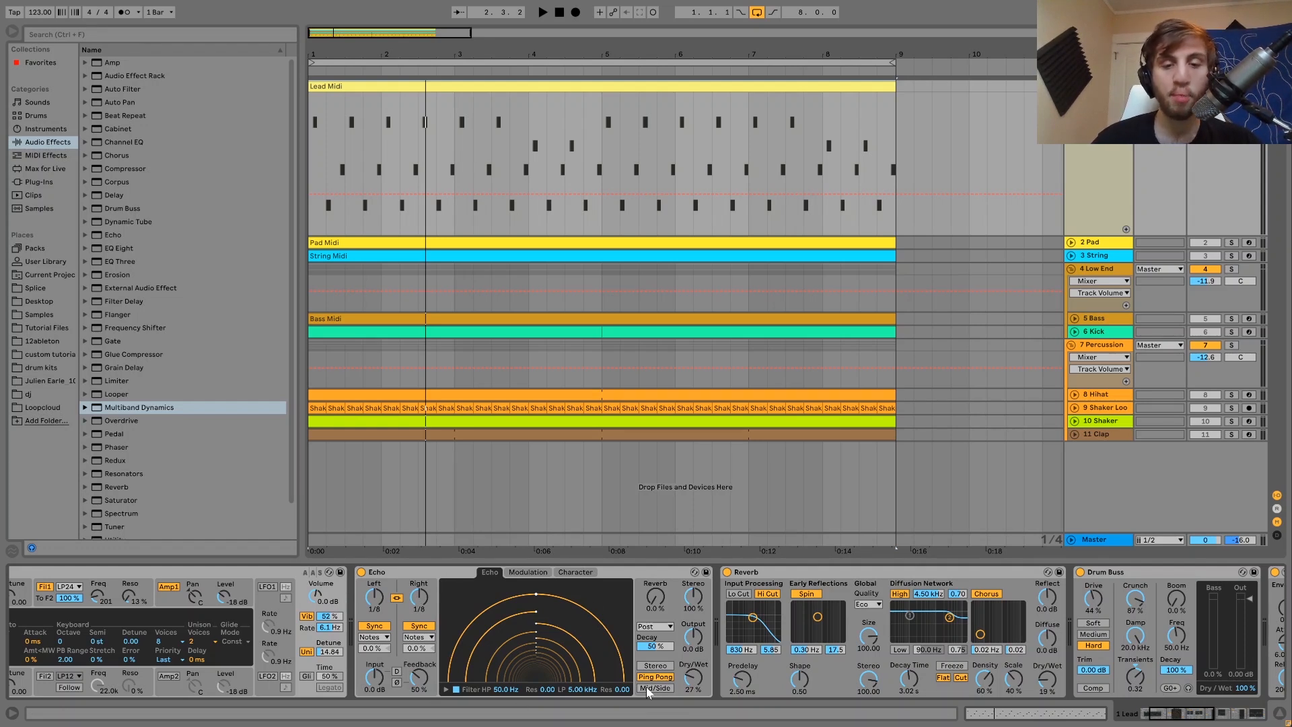
# - Compare the soloed Lead with the full mix in playback, leaving the Lead's solo off
pyautogui.press('space')
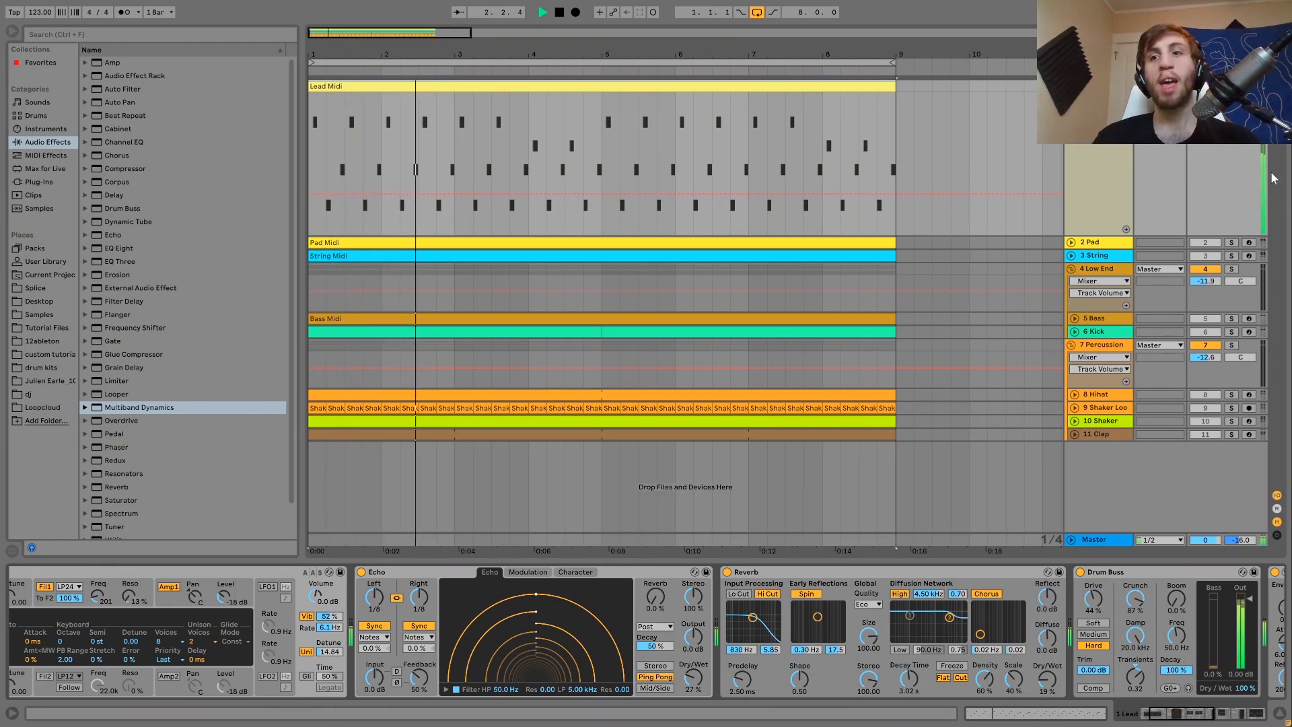
pyautogui.press('s')
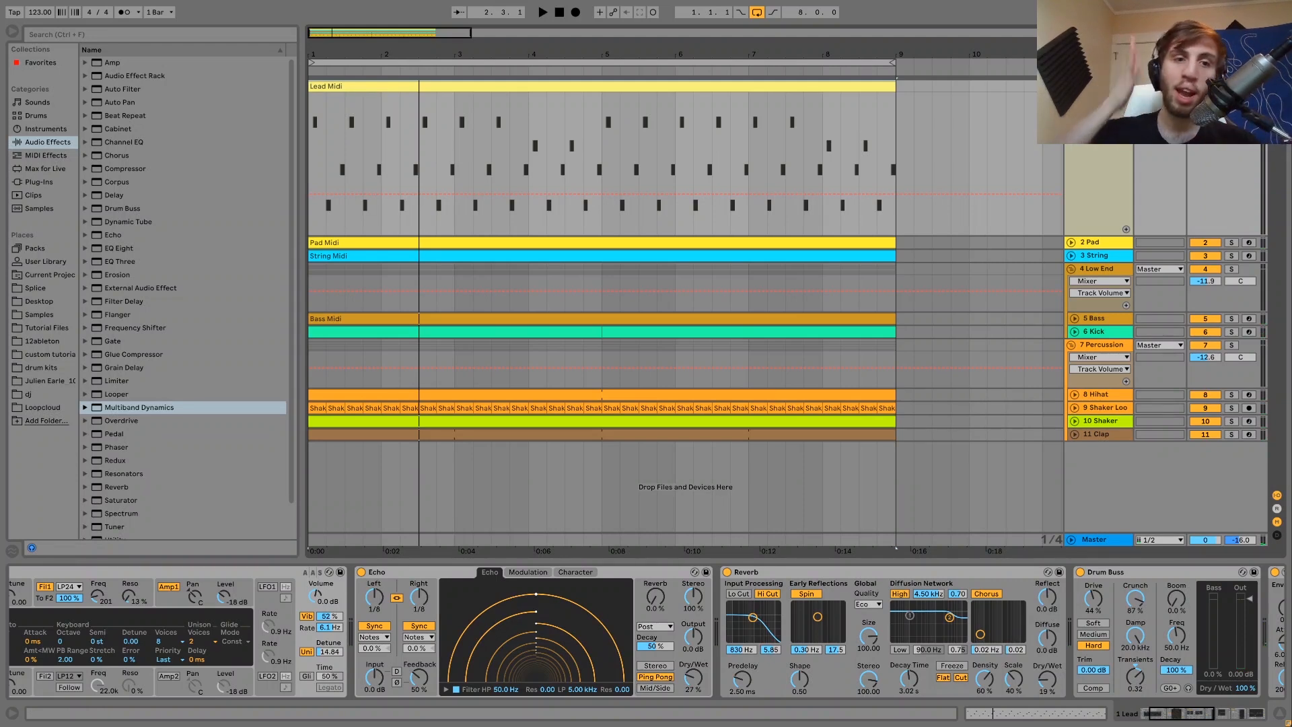
pyautogui.press('space')
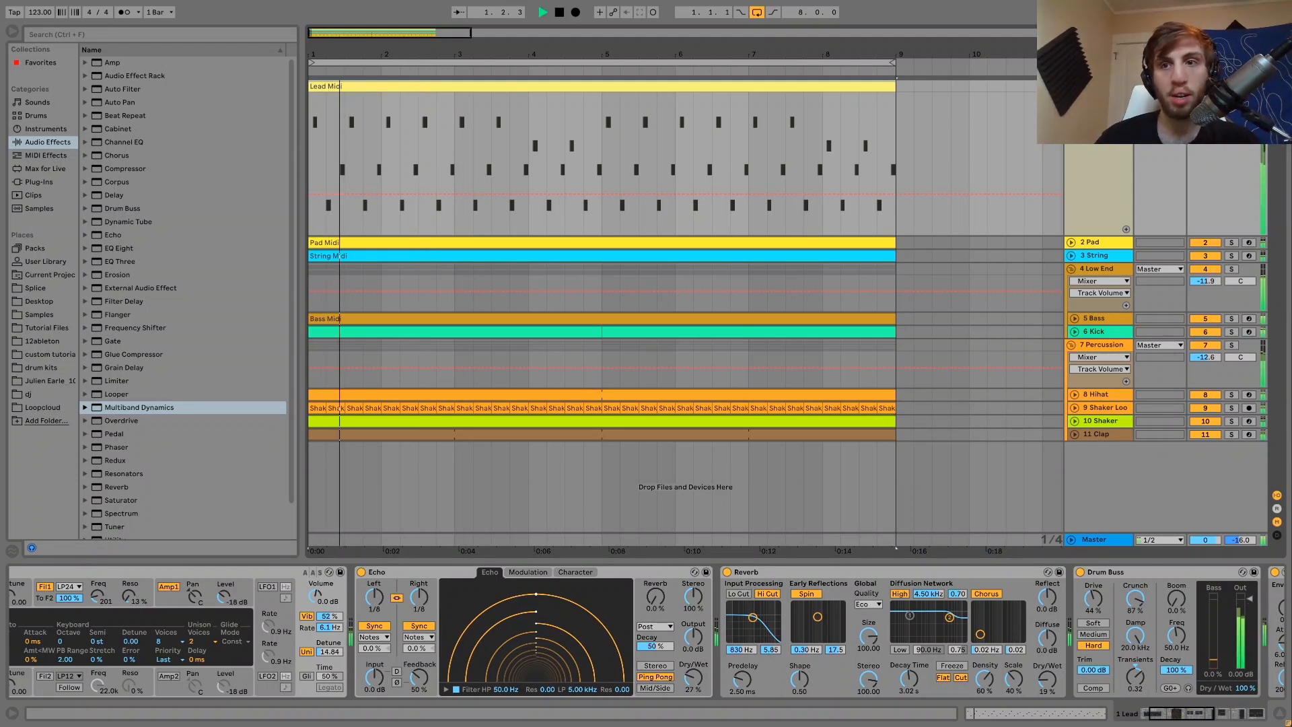
pyautogui.press('space')
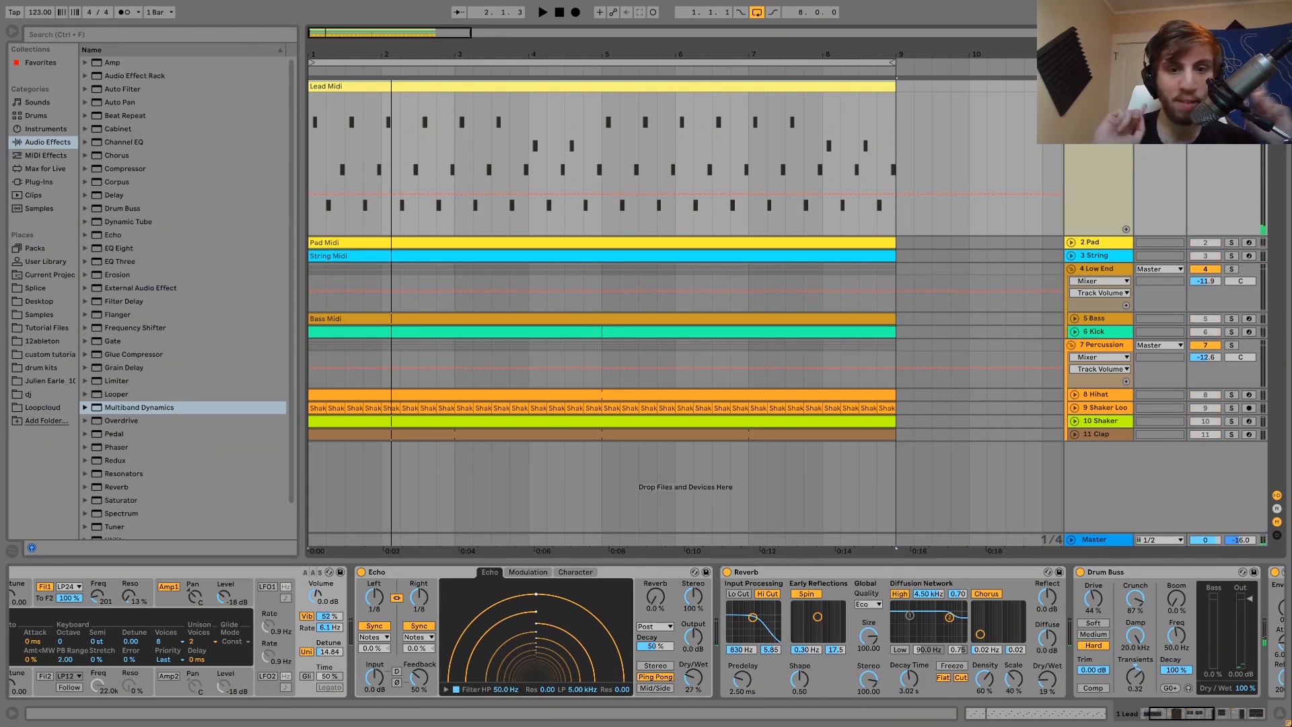
pyautogui.press('s')
pyautogui.click(784, 183)
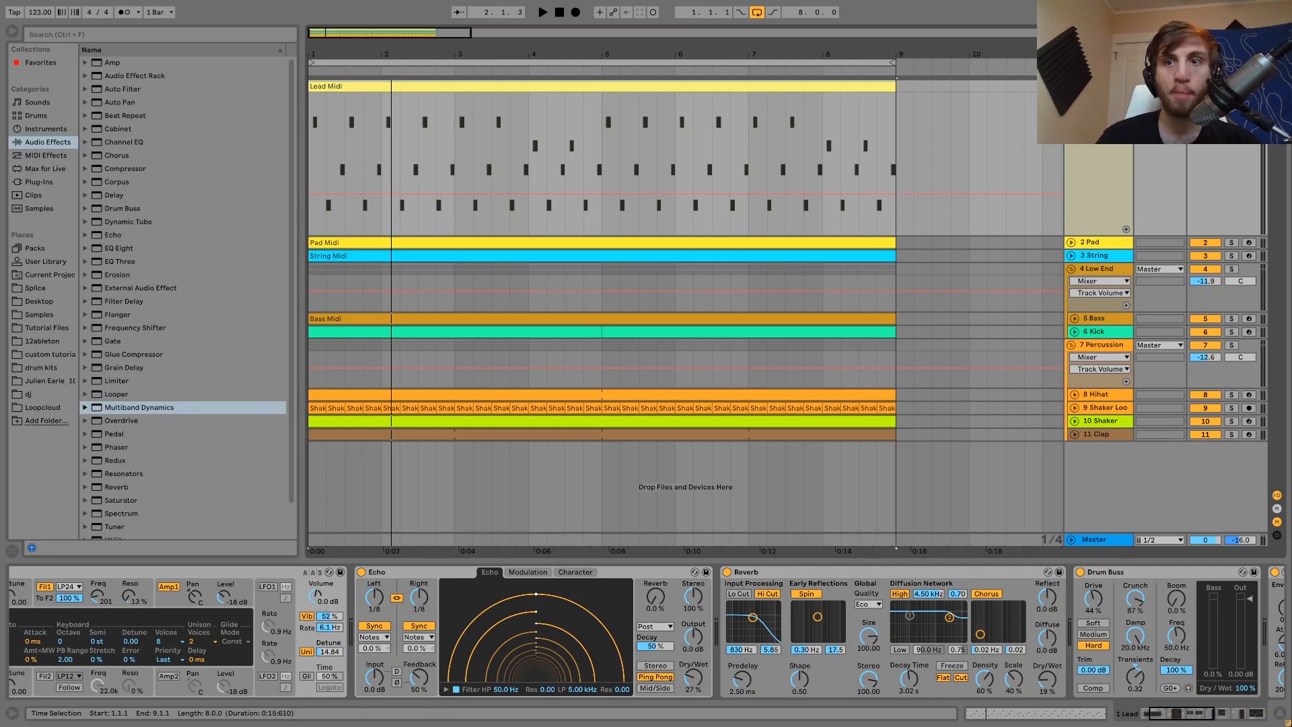
# - View the Pad track's device chain and reduce the height of the Lead track
pyautogui.click(1103, 241)
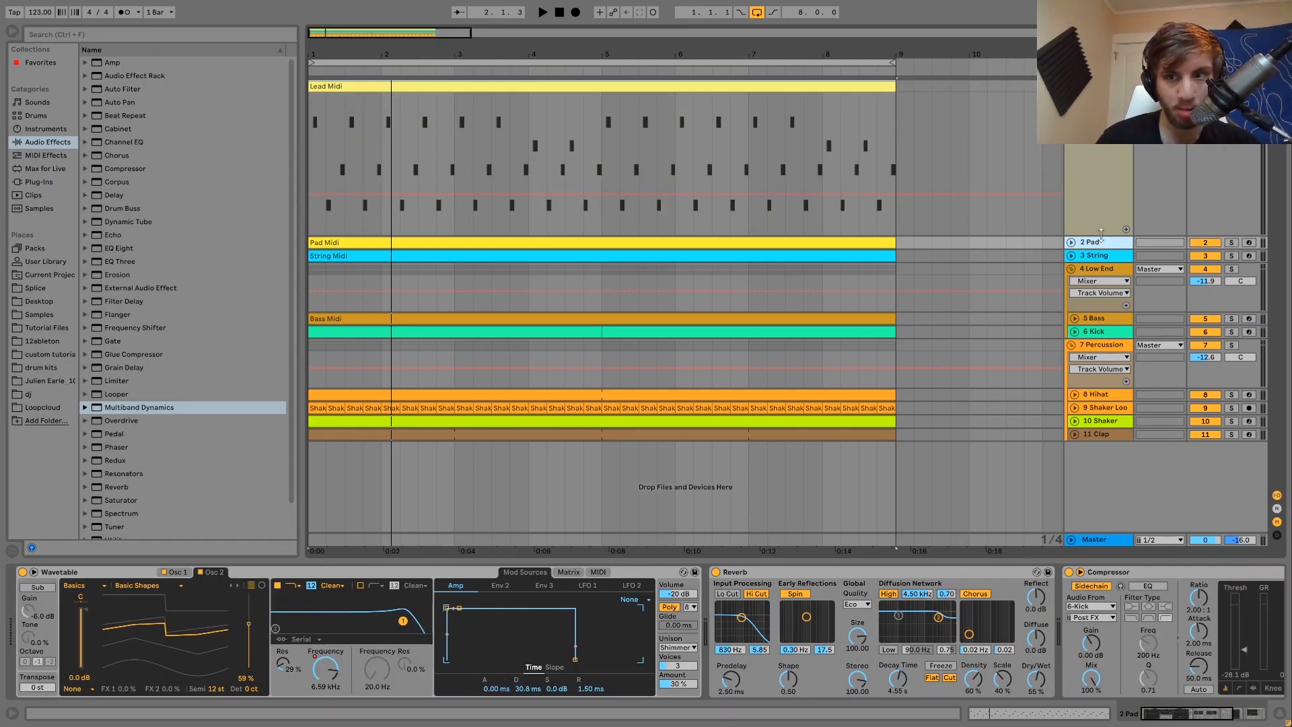
pyautogui.click(1099, 217)
pyautogui.moveTo(1099, 216); pyautogui.dragTo(1097, 169)
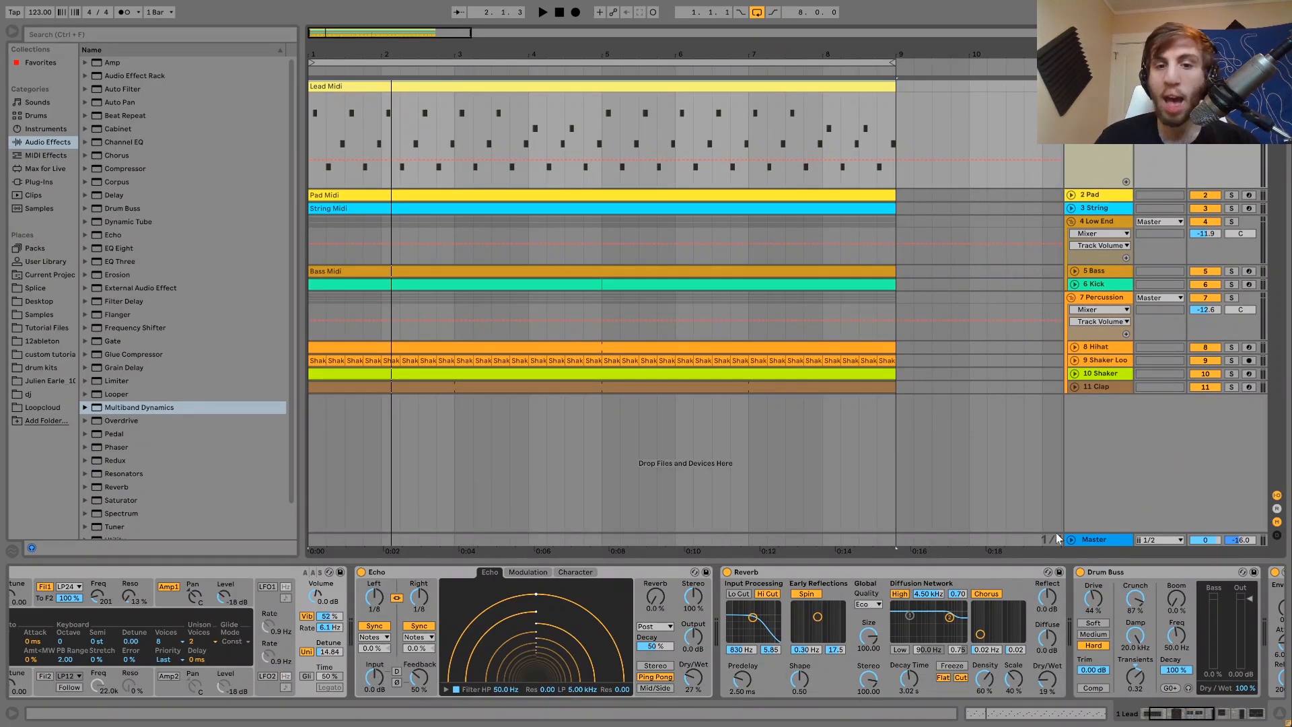
# - Solo the Lead and compare its playback with Drum Buss bypassed and active, leaving Drum Buss on
pyautogui.hscroll(6, 885, 660)
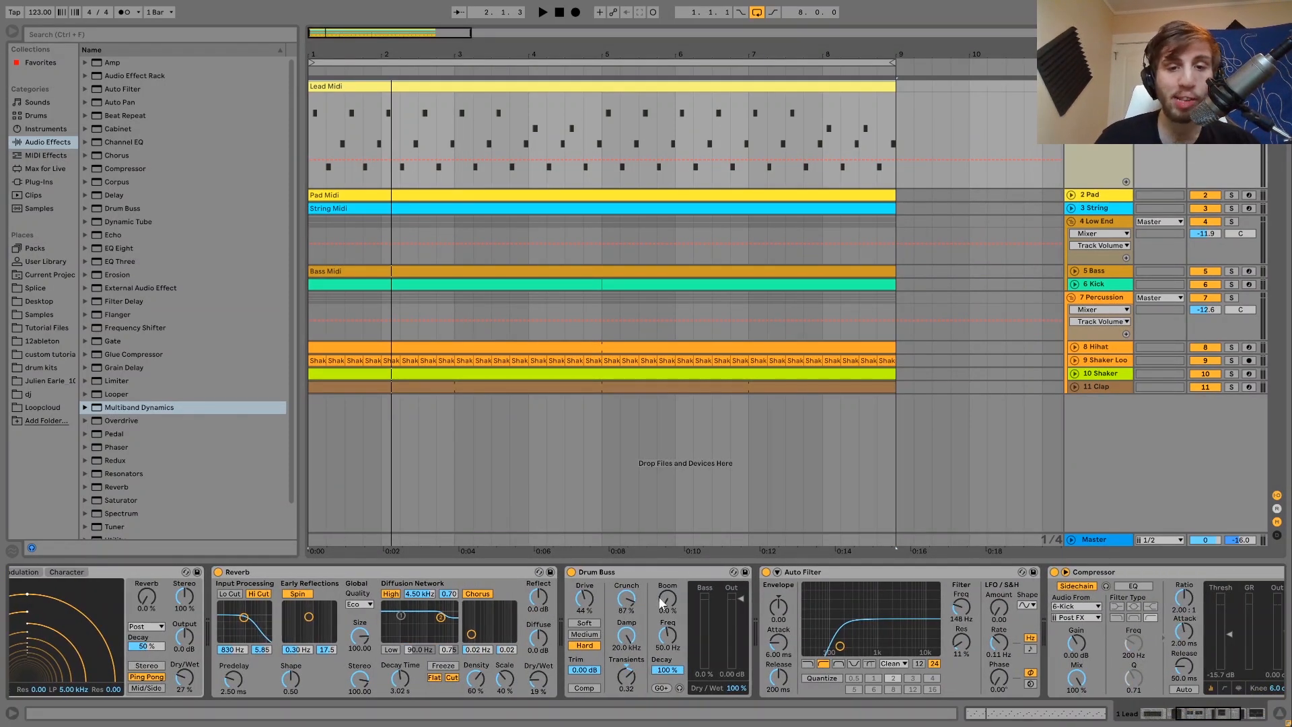
pyautogui.press('space')
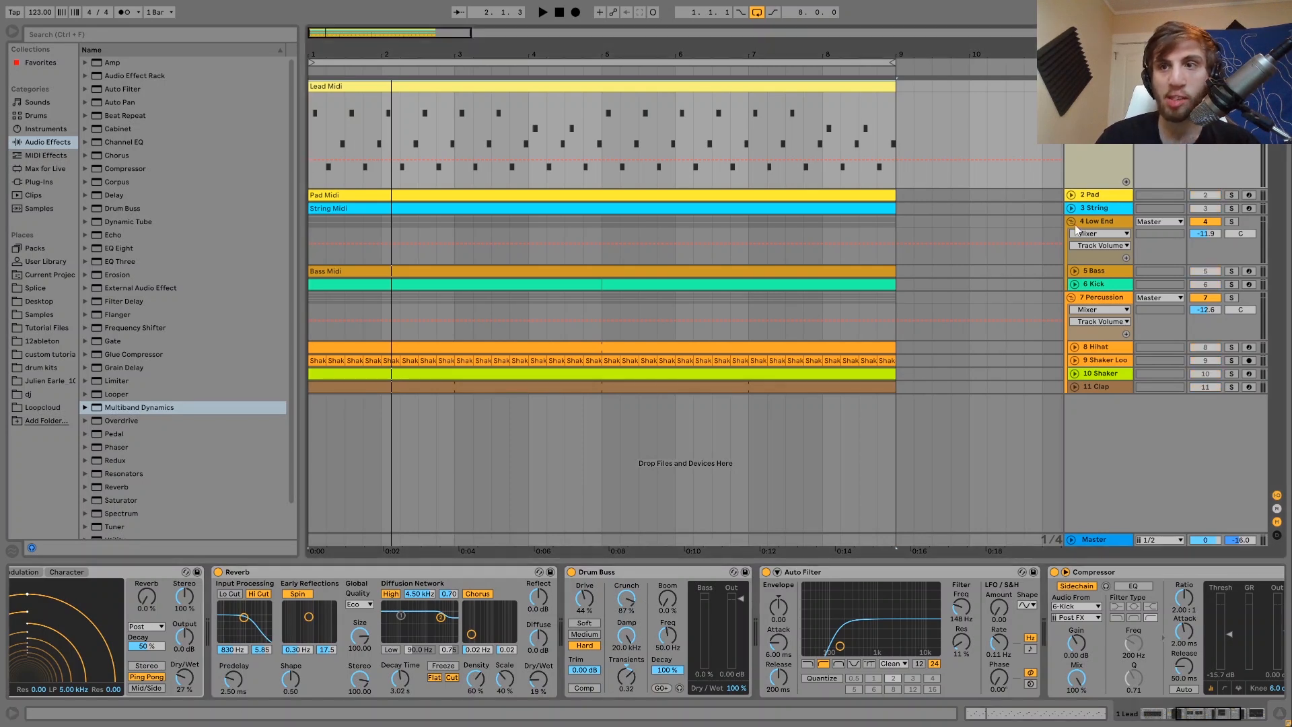
pyautogui.press('space')
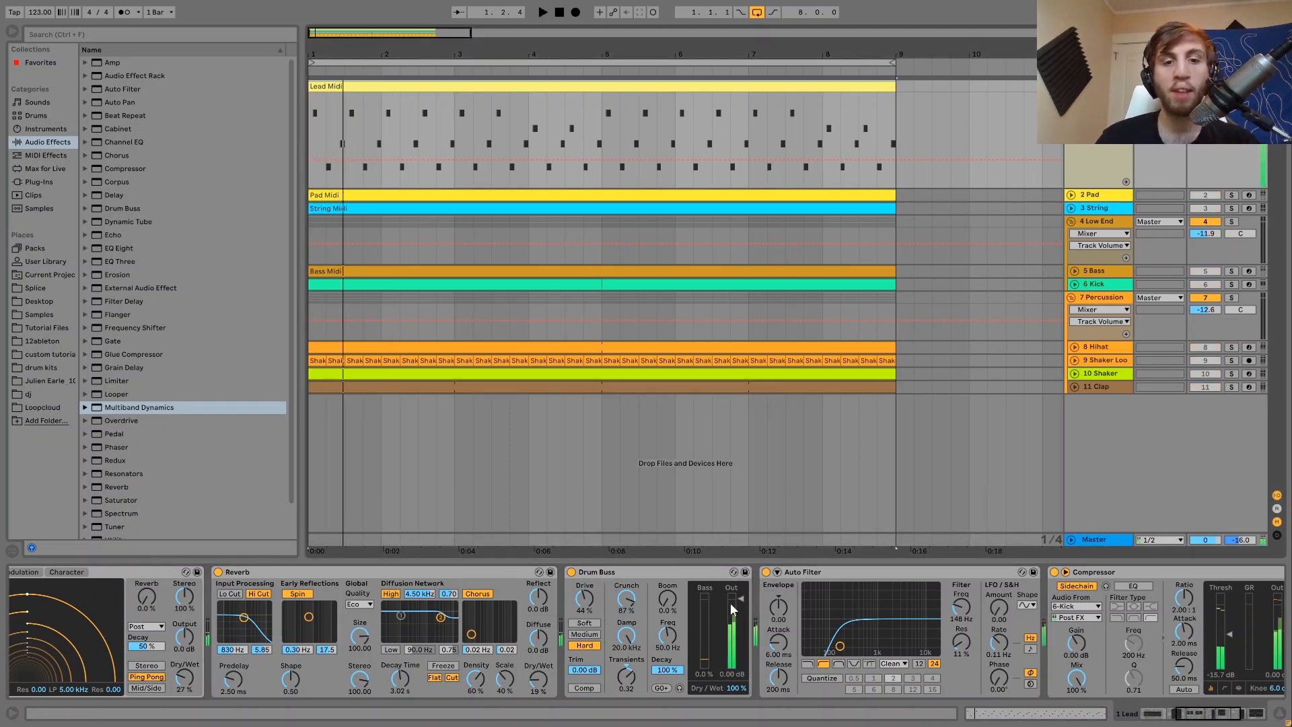
pyautogui.click(572, 572)
pyautogui.press('space')
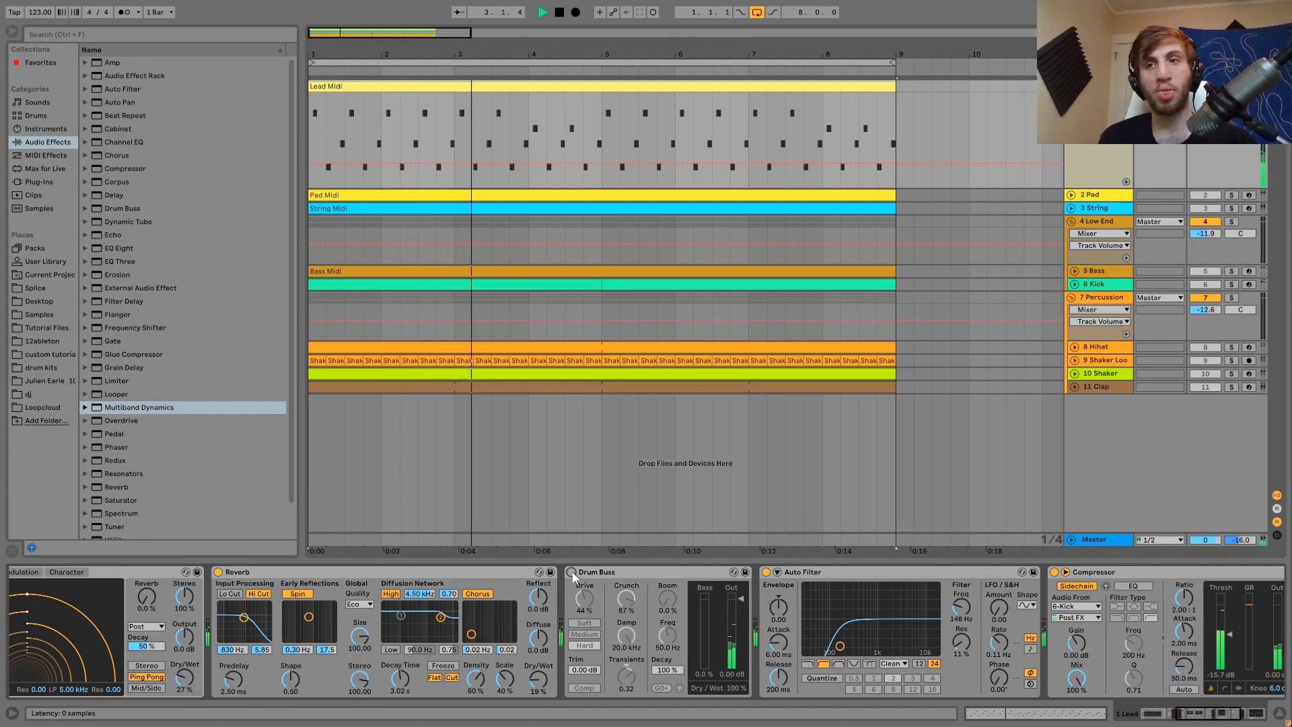
pyautogui.click(572, 572)
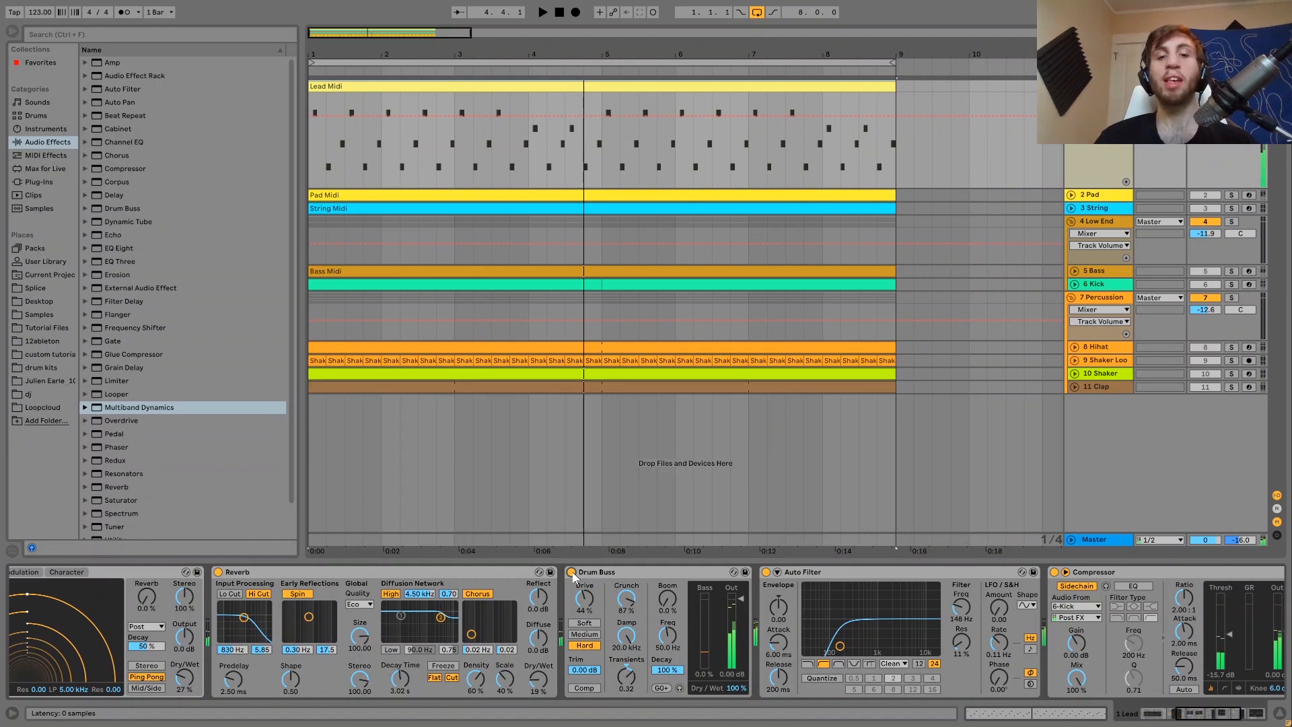
pyautogui.press('space')
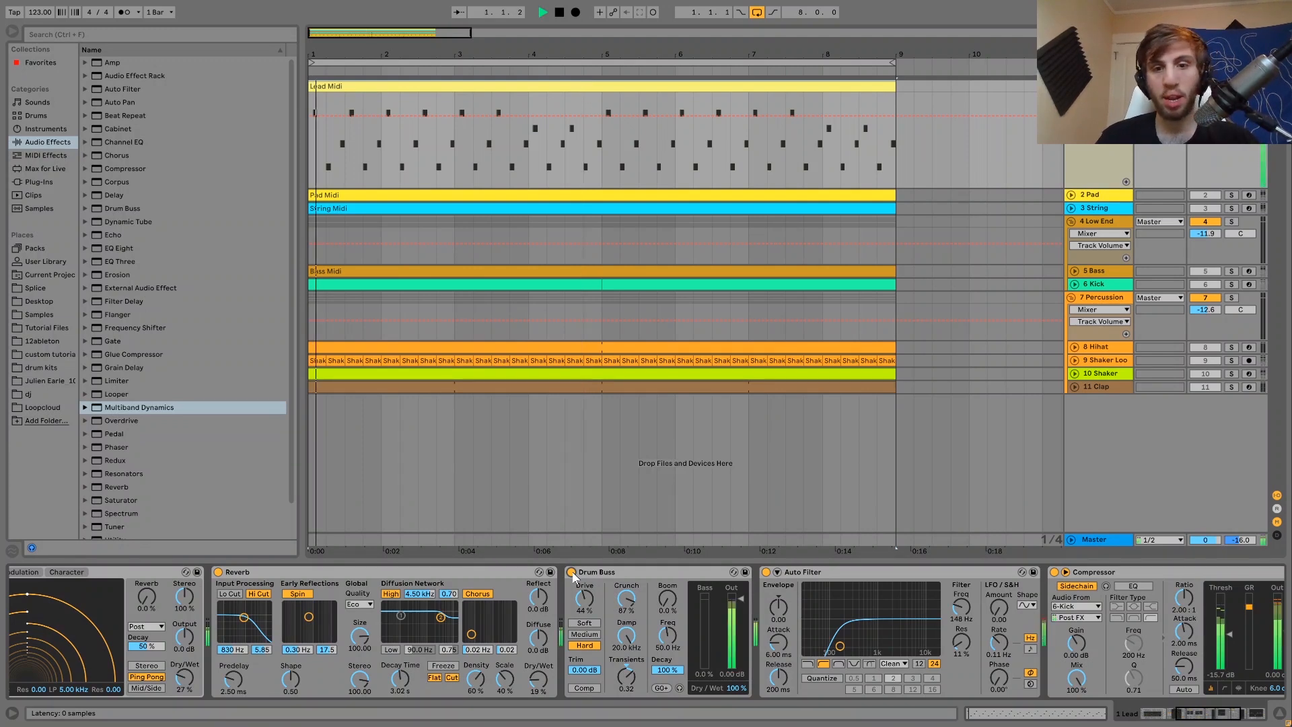
pyautogui.press('space')
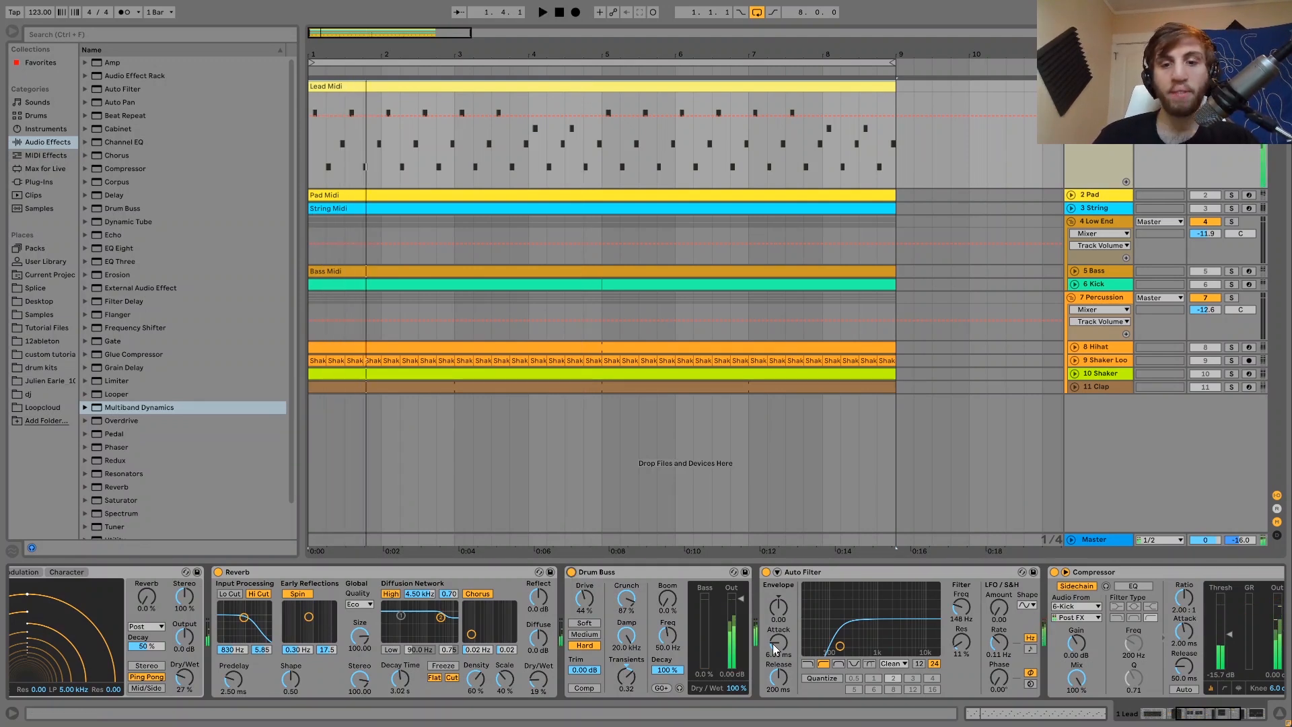
# - Examine the Lead's Auto Filter, Compressor and EQ Eight, comparing playback with EQ band 2 off and on
pyautogui.hscroll(6, 833, 673)
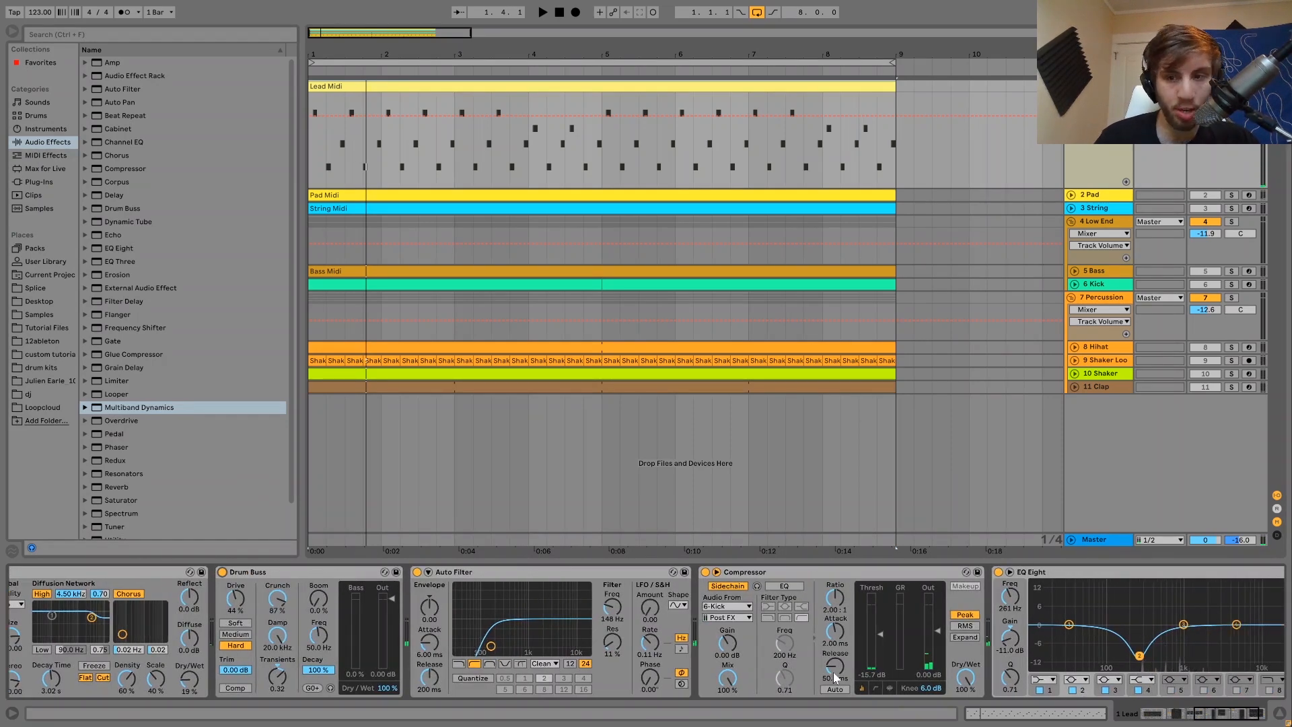
pyautogui.hscroll(2, 834, 671)
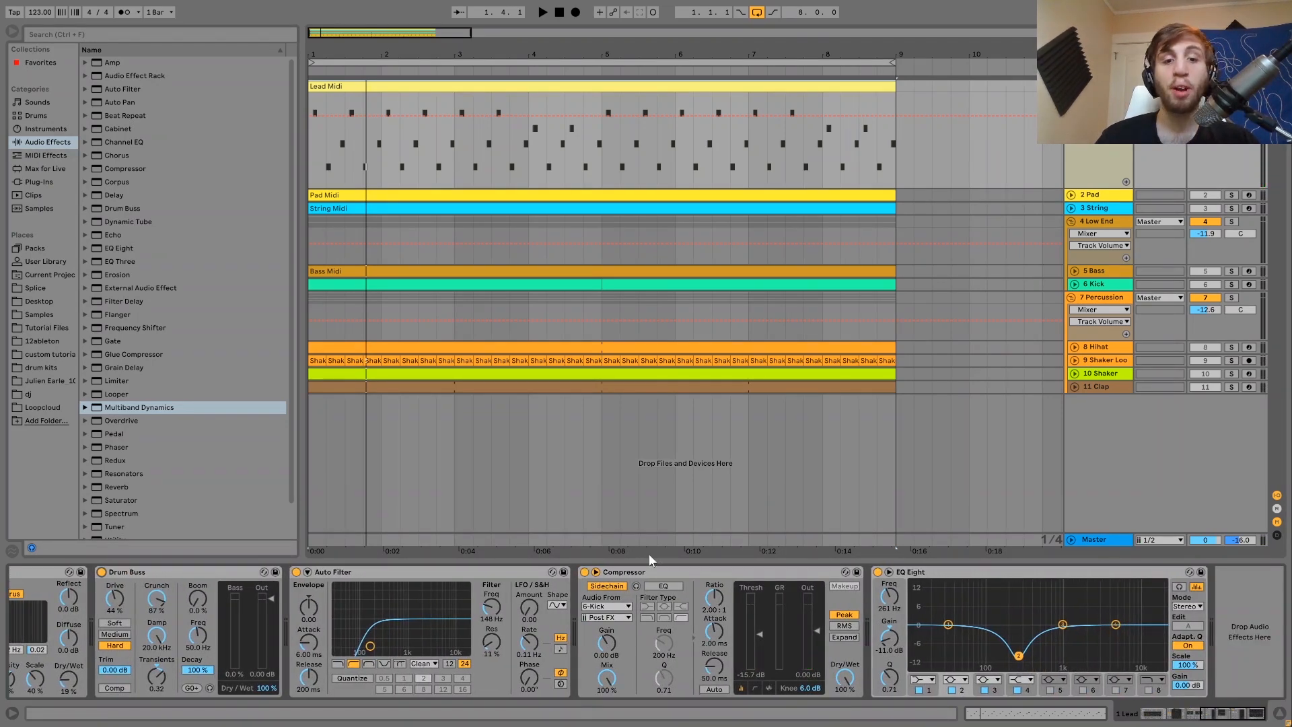
pyautogui.click(950, 578)
pyautogui.press('space')
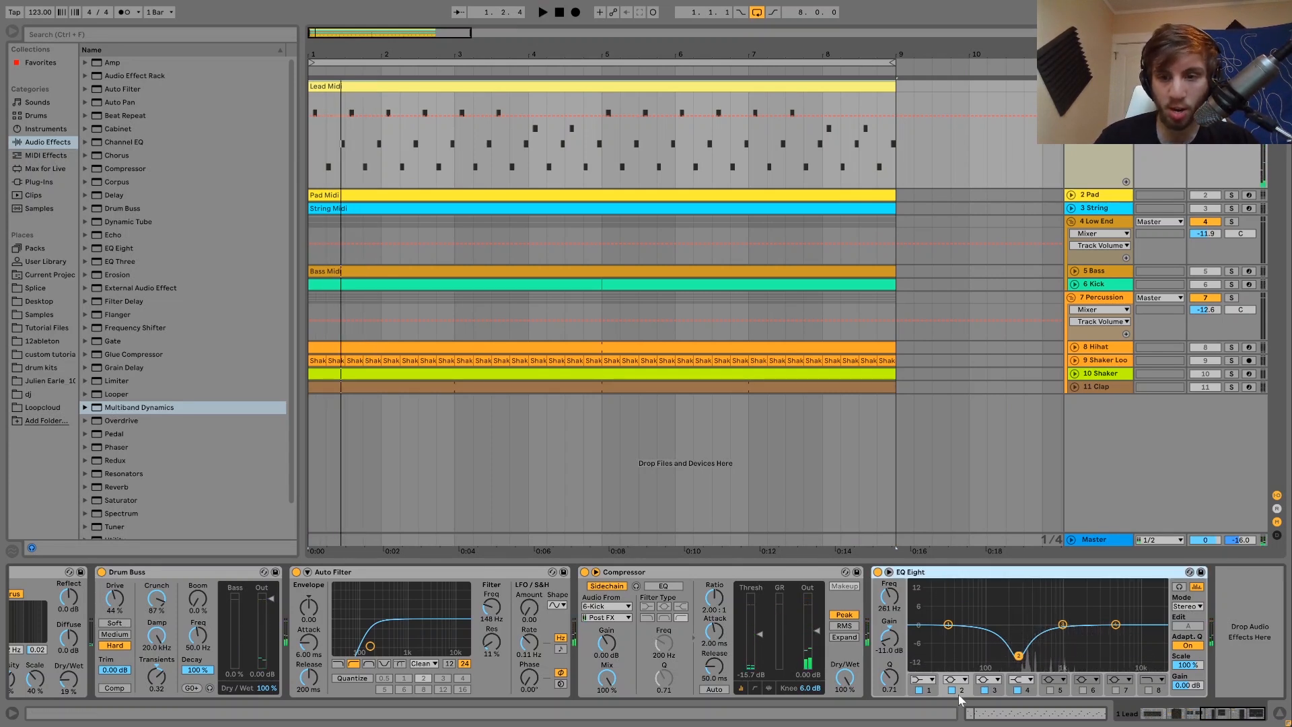
pyautogui.click(952, 689)
pyautogui.press('space')
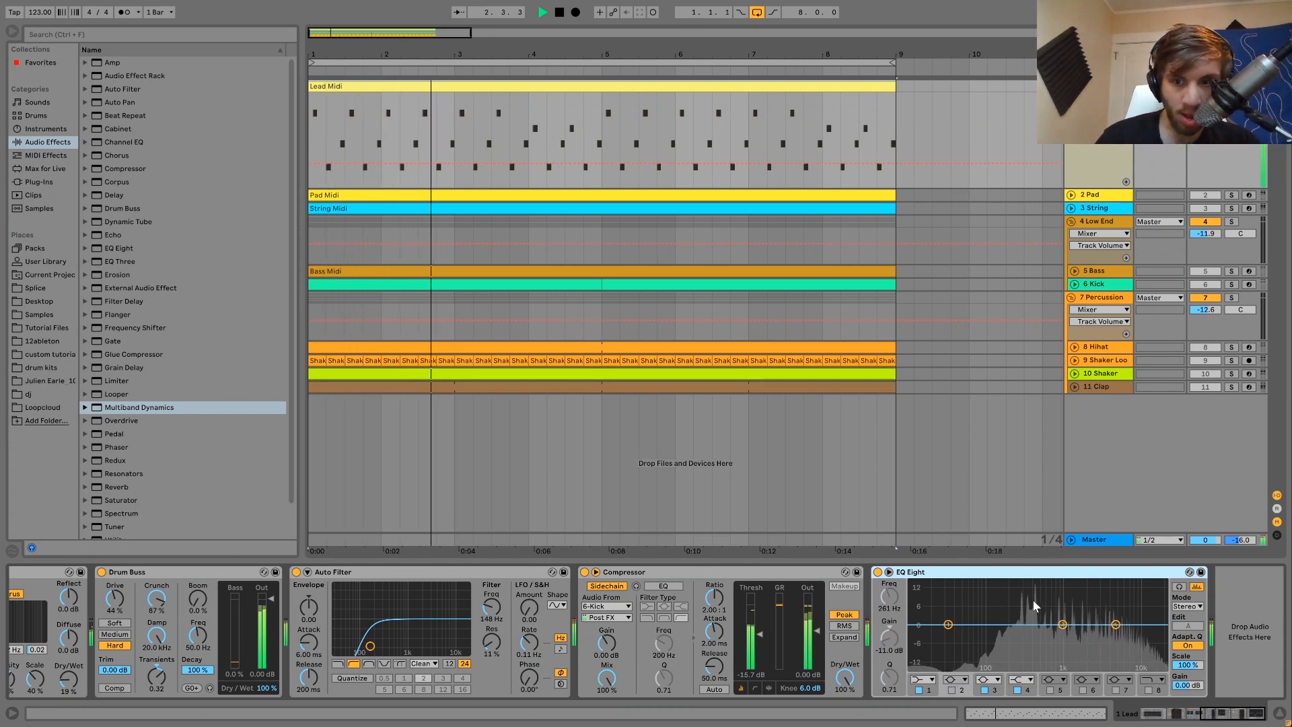
pyautogui.click(952, 690)
pyautogui.press('space')
pyautogui.press('space')
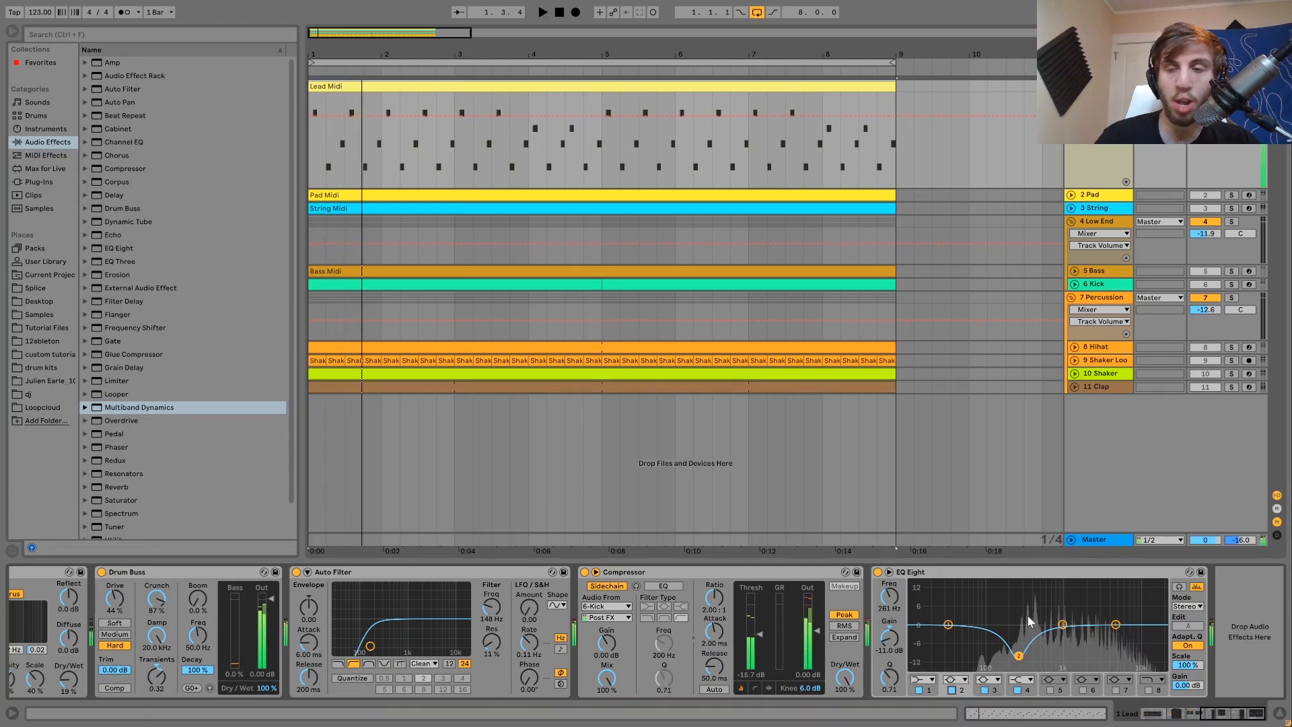
pyautogui.press('space')
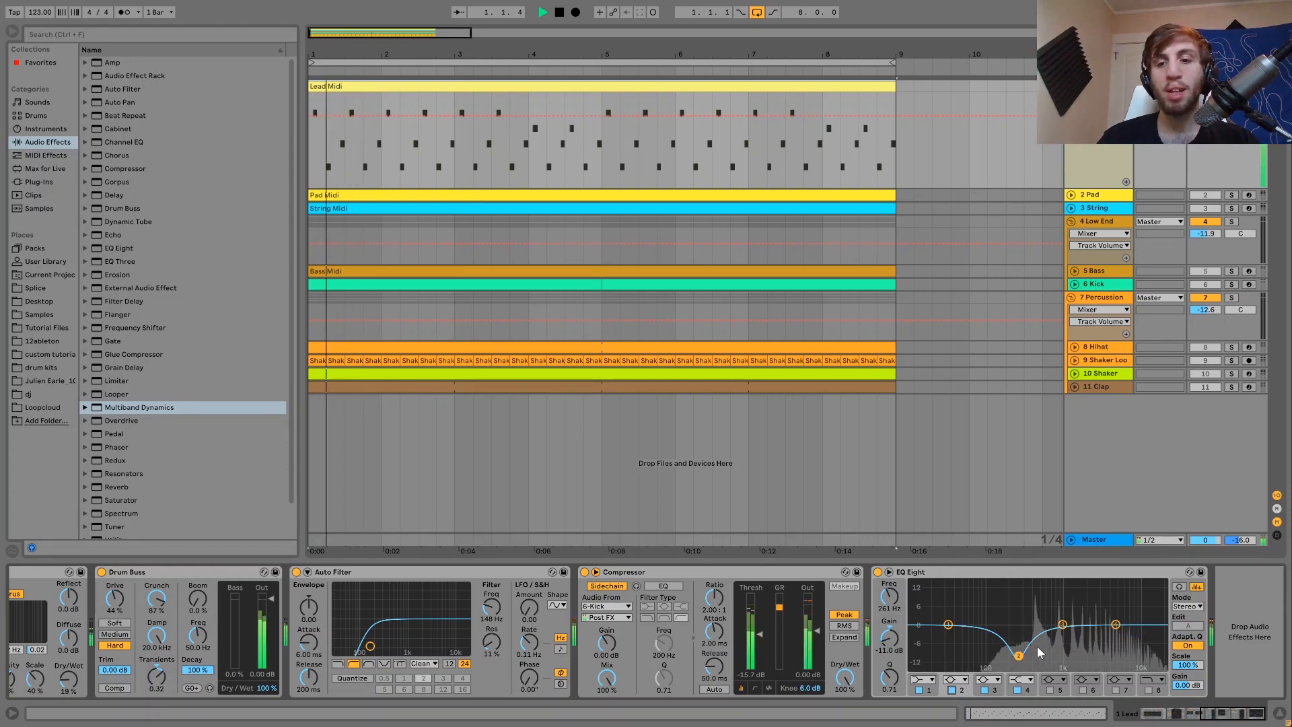
pyautogui.press('space')
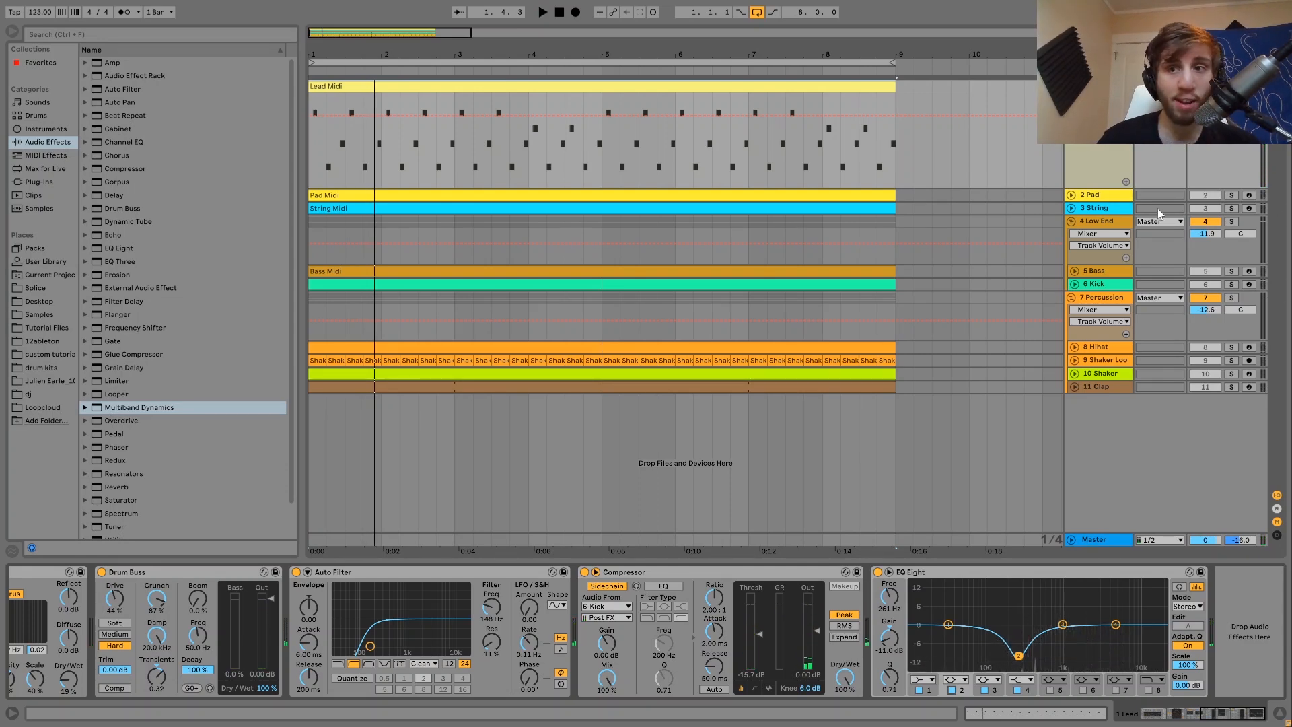
# - Unfold the Pad track, solo it and play back its sustained chord
pyautogui.click(1112, 195)
pyautogui.click(1071, 195)
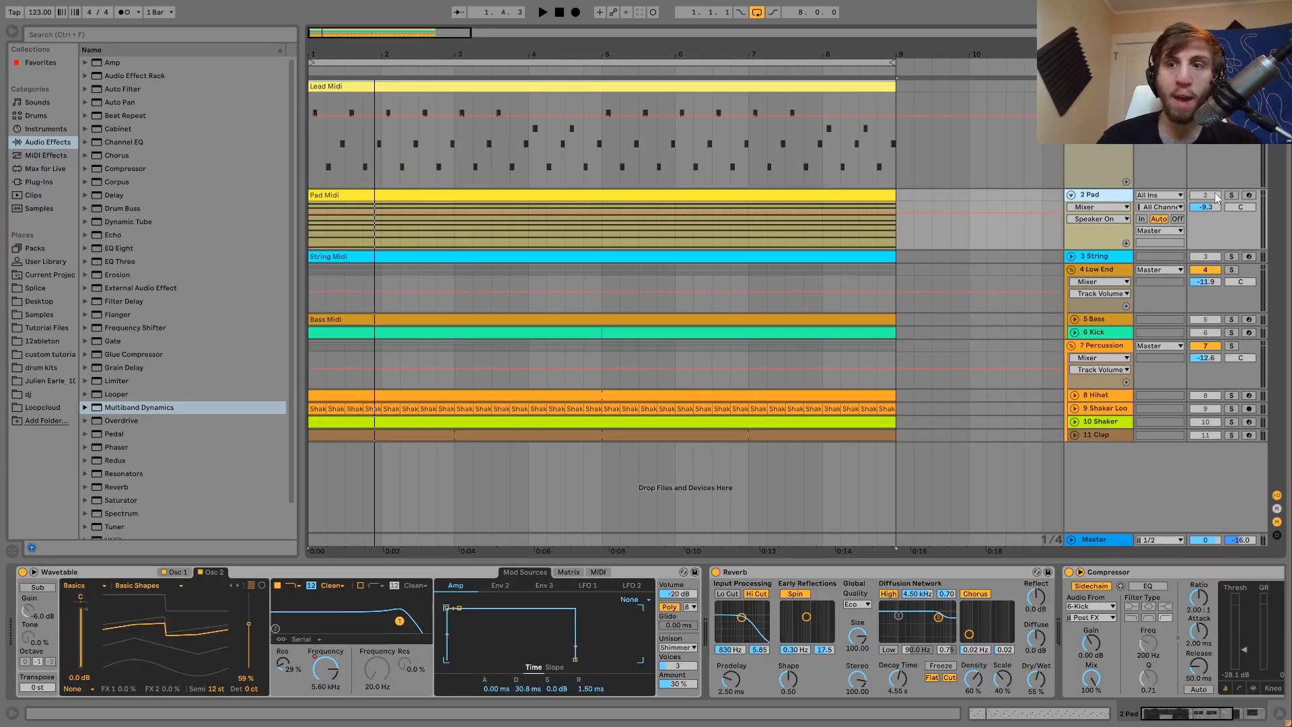
pyautogui.click(857, 195)
pyautogui.press('space')
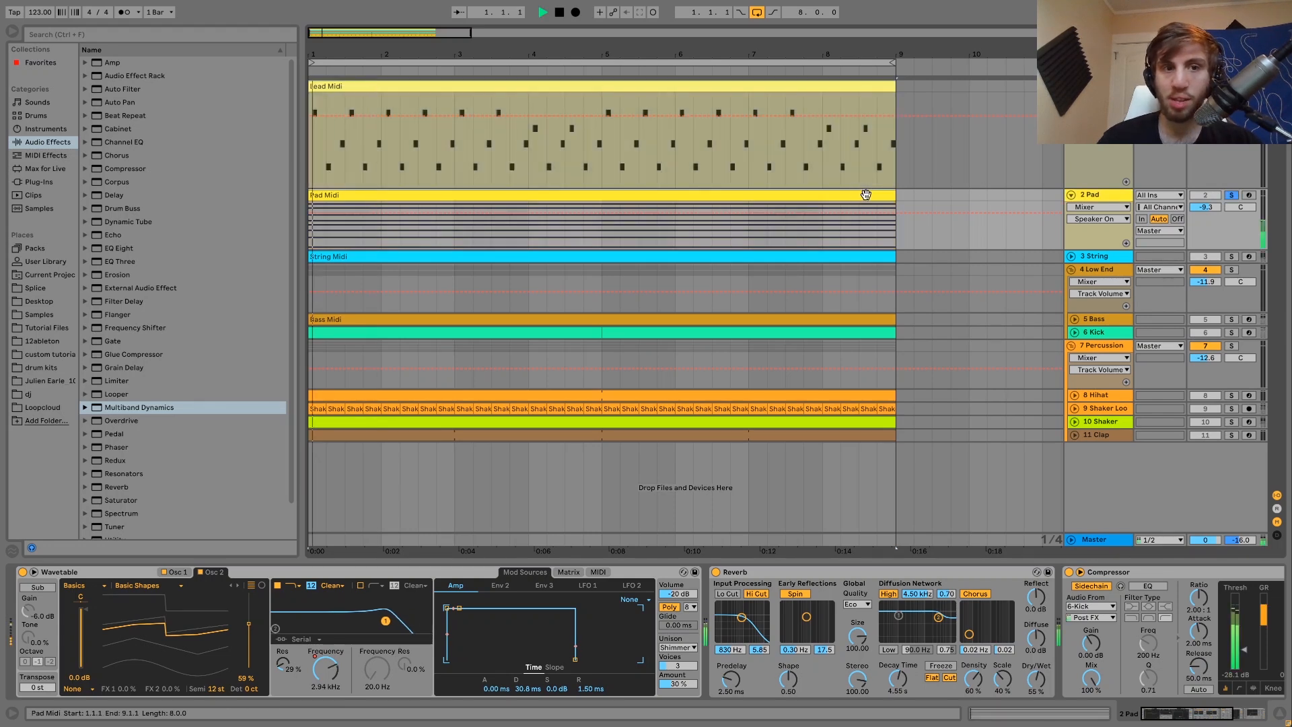
pyautogui.press('space')
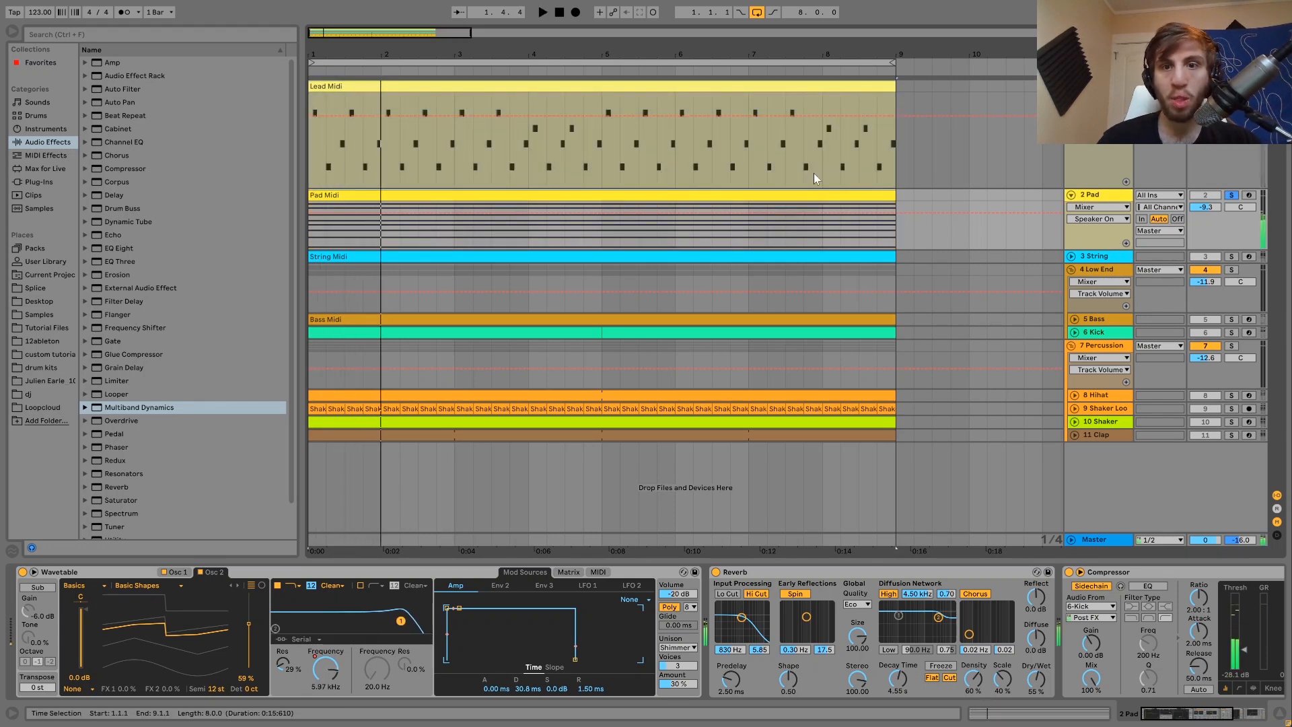
# - Open the Pad MIDI clip's notes, enlarge the piano roll and highlight the lowest notes from A#1 to F2
pyautogui.doubleClick(799, 194)
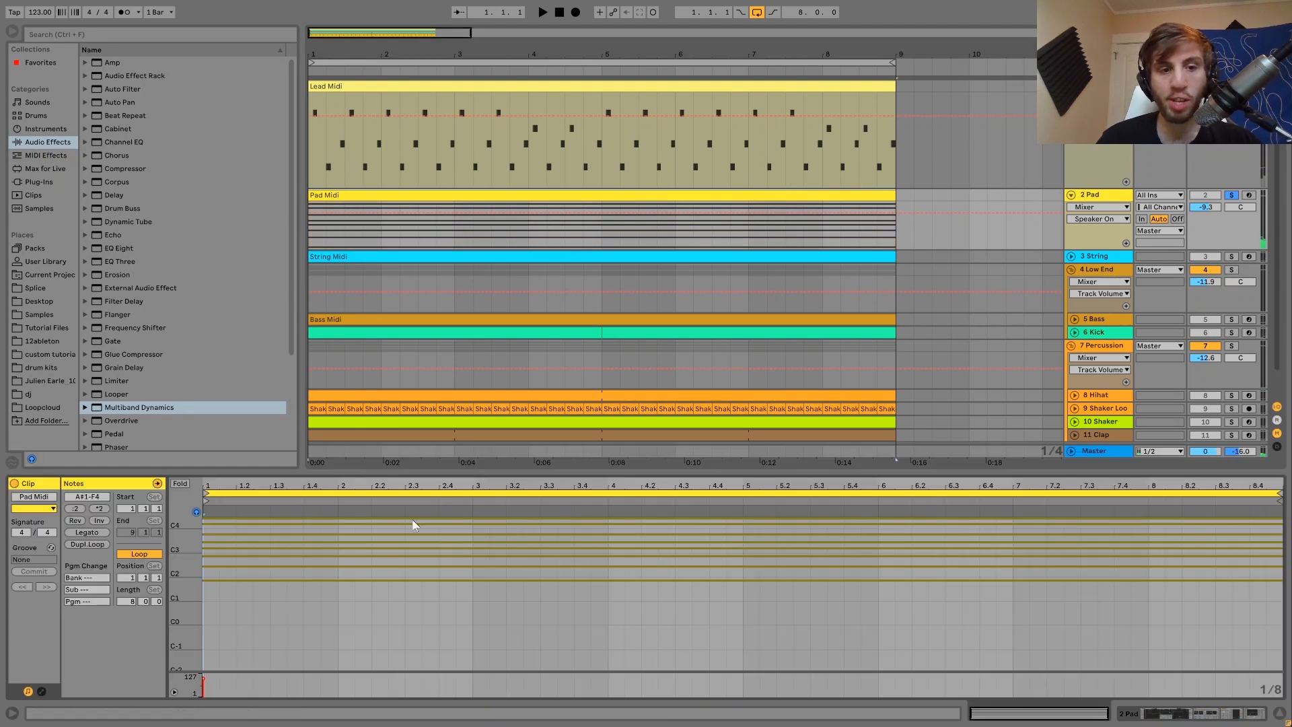
pyautogui.moveTo(178, 567)
pyautogui.mouseDown()
pyautogui.moveTo(177, 553)
pyautogui.moveTo(182, 614)
pyautogui.moveTo(180, 591)
pyautogui.mouseUp()
pyautogui.click(242, 623)
pyautogui.moveTo(240, 607); pyautogui.dragTo(240, 601)
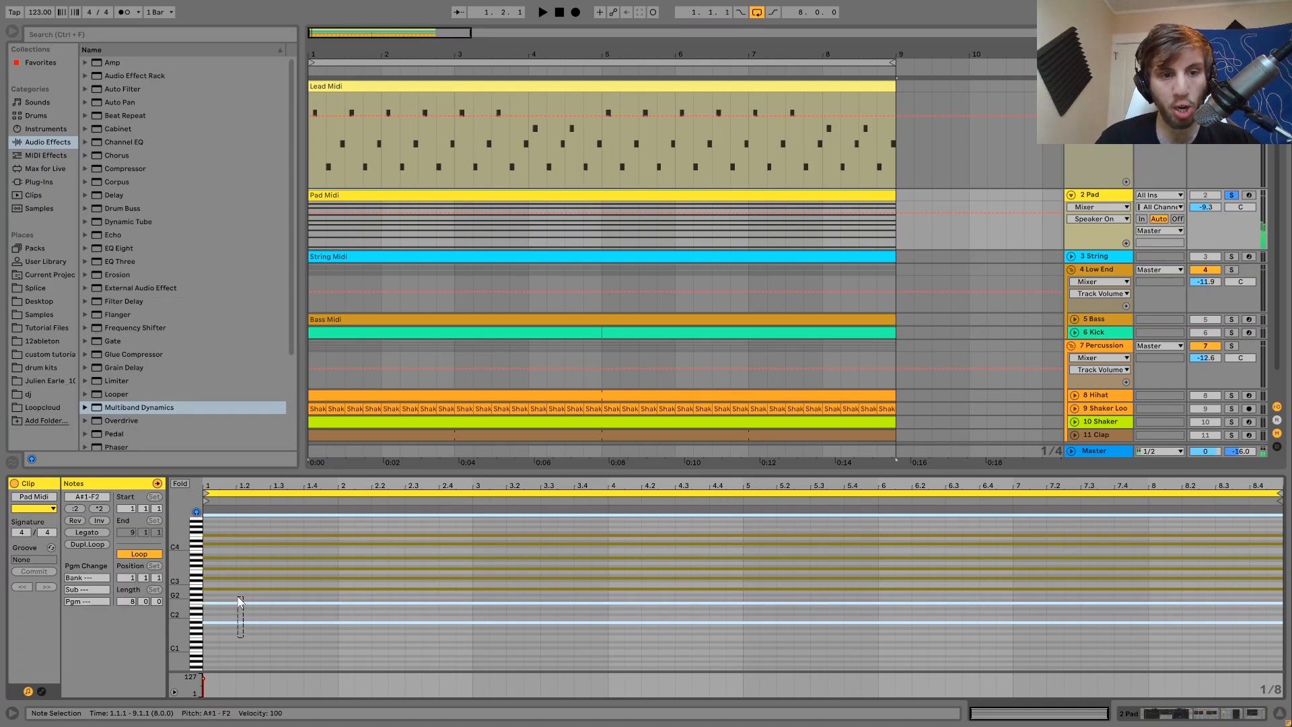
# - Audition the upper notes of the Pad chord, including A3 and F4, and highlight the whole stack from A#1 to F4
pyautogui.click(227, 590)
pyautogui.moveTo(227, 583); pyautogui.dragTo(217, 562)
pyautogui.click(218, 561)
pyautogui.click(217, 559)
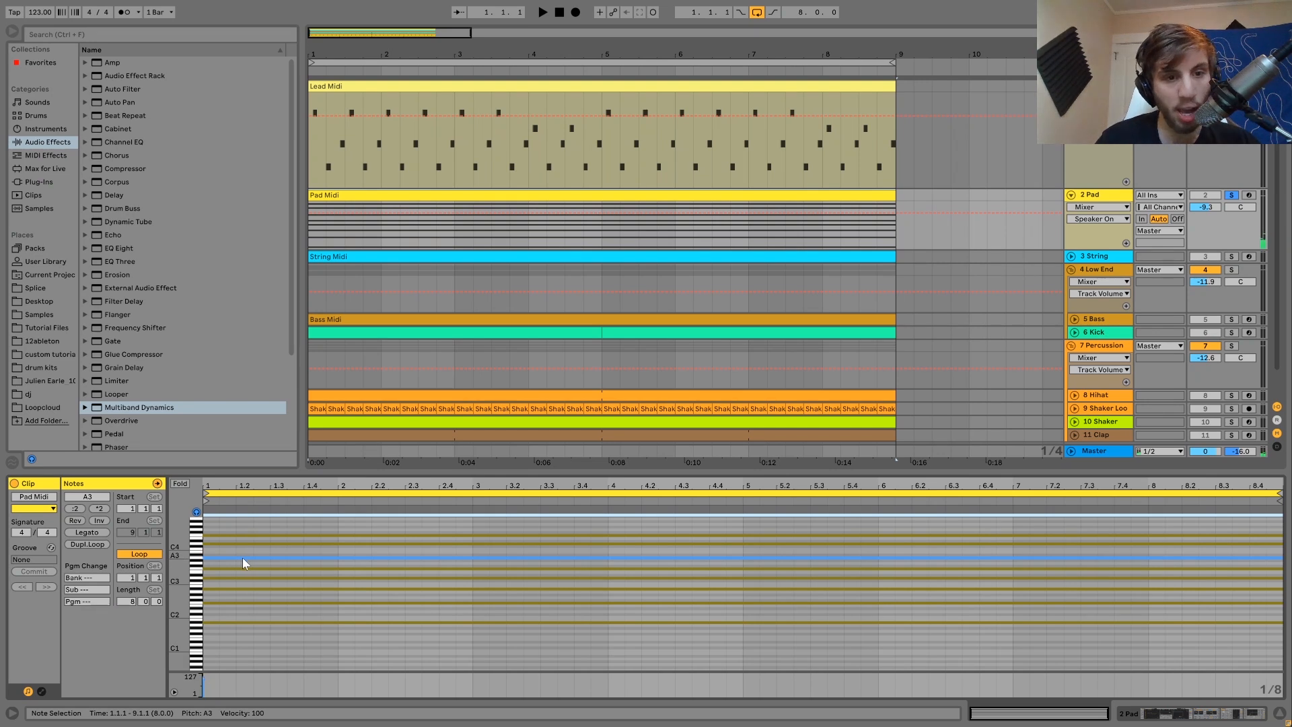
pyautogui.moveTo(244, 557); pyautogui.dragTo(228, 543)
pyautogui.click(226, 534)
pyautogui.click(226, 533)
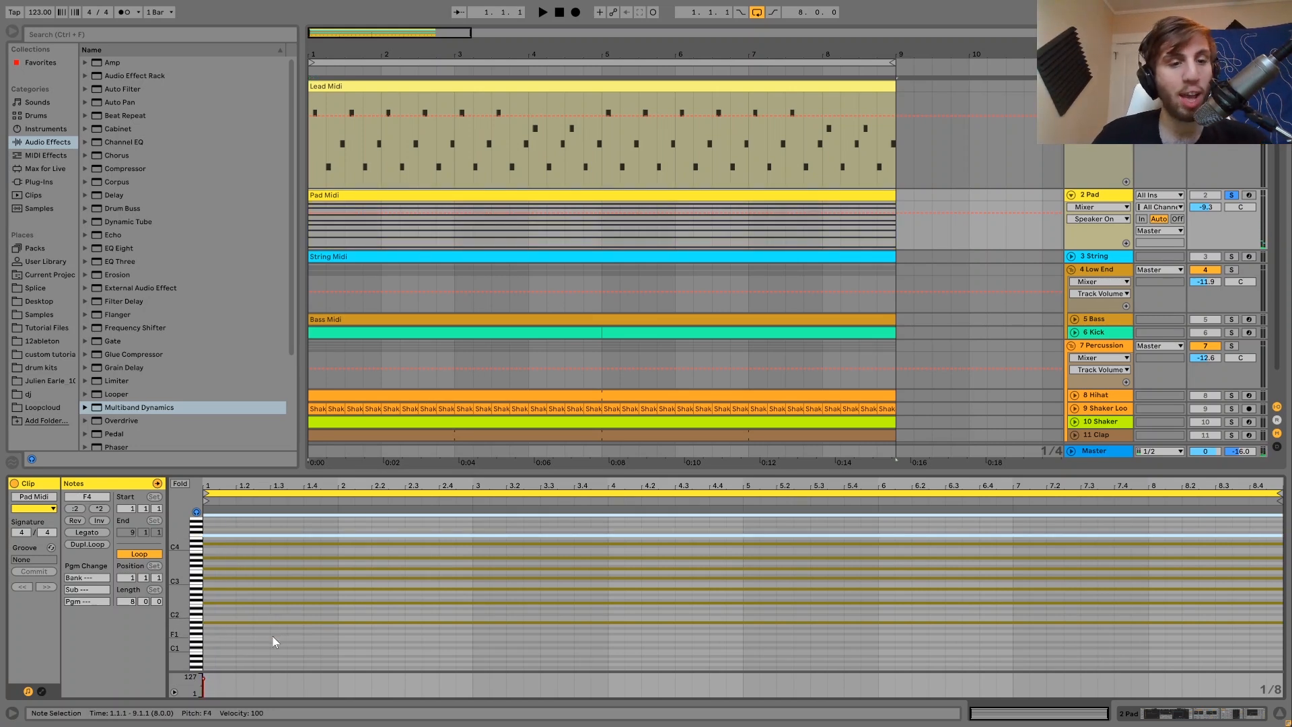
pyautogui.moveTo(260, 631); pyautogui.dragTo(254, 598)
pyautogui.moveTo(261, 653); pyautogui.dragTo(263, 493)
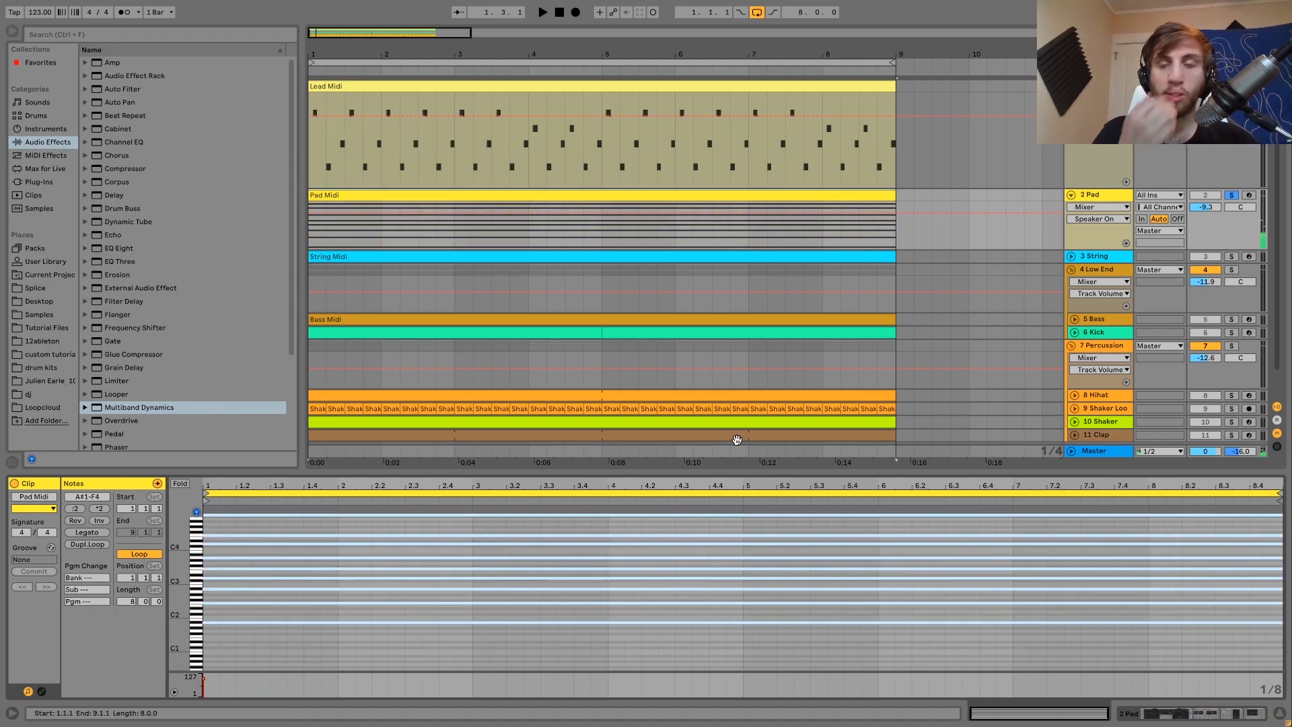
# - Return to the Pad's devices, turn its solo off and compare the full mix with the Pad muted and active
pyautogui.click(1098, 195)
pyautogui.click(1071, 196)
pyautogui.click(1071, 195)
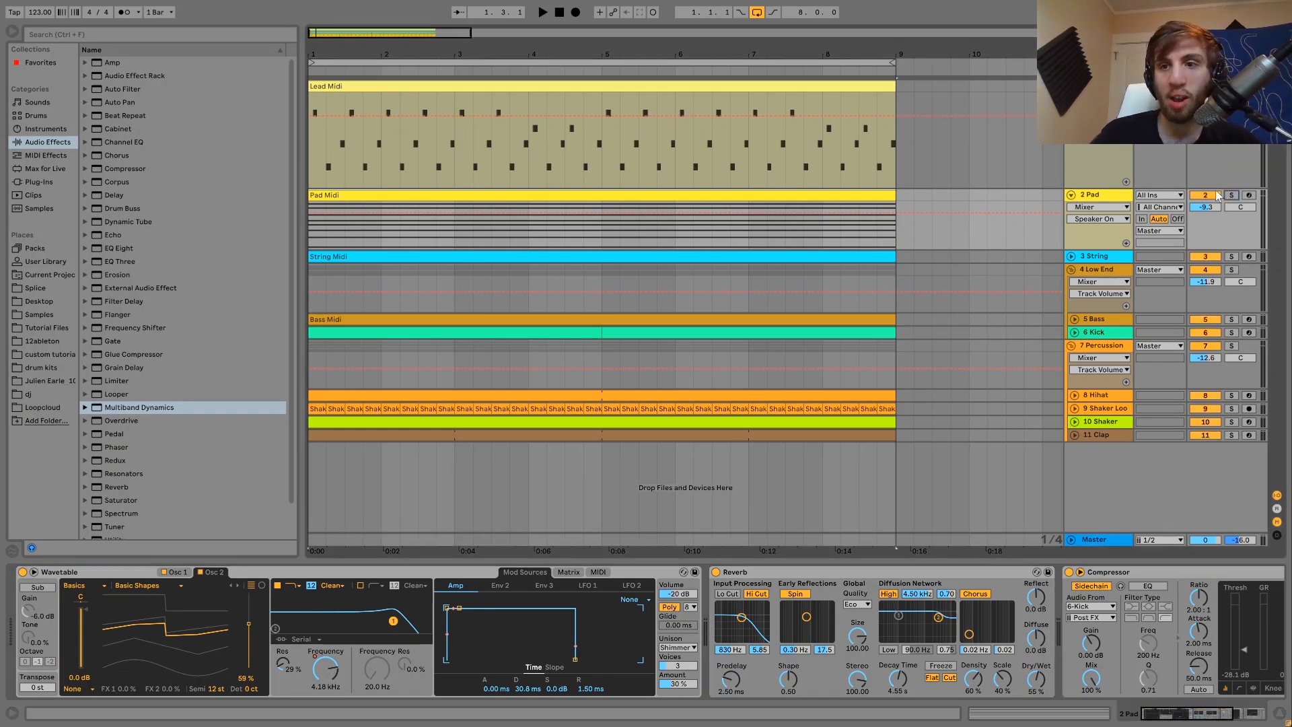
pyautogui.press('space')
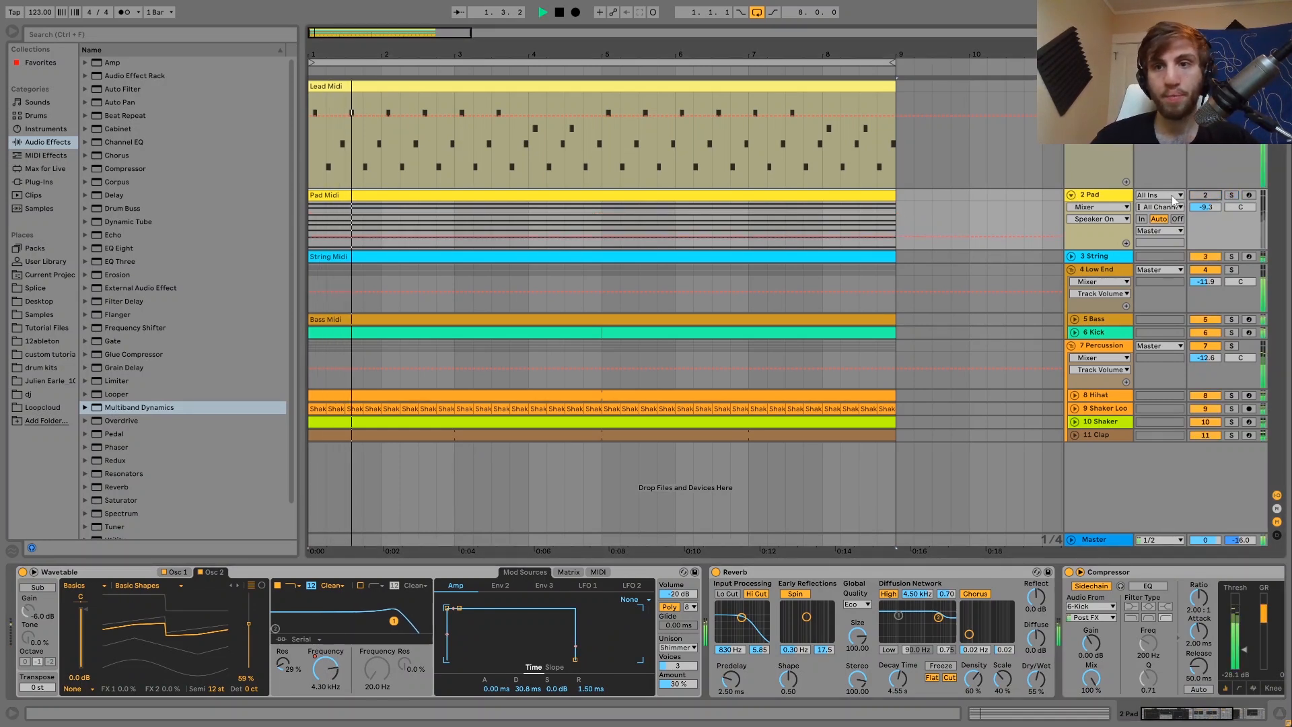
pyautogui.press('space')
pyautogui.click(1206, 195)
pyautogui.press('space')
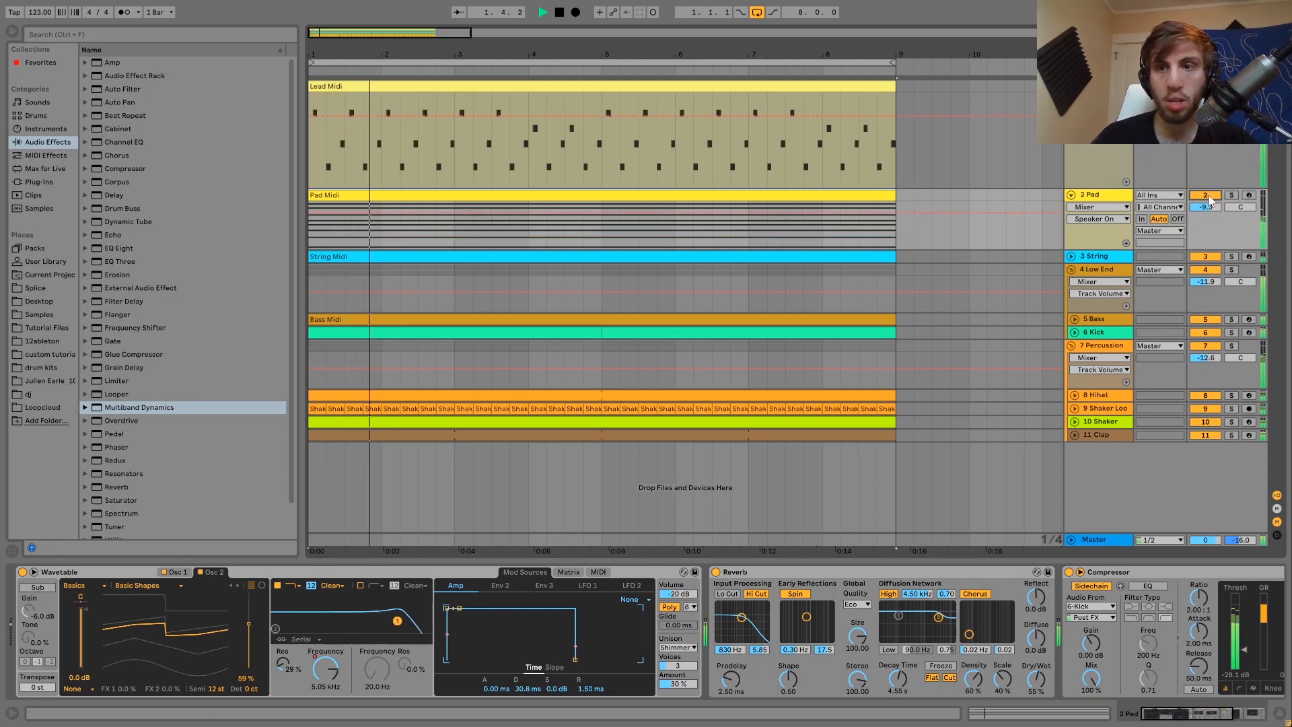
pyautogui.press('space')
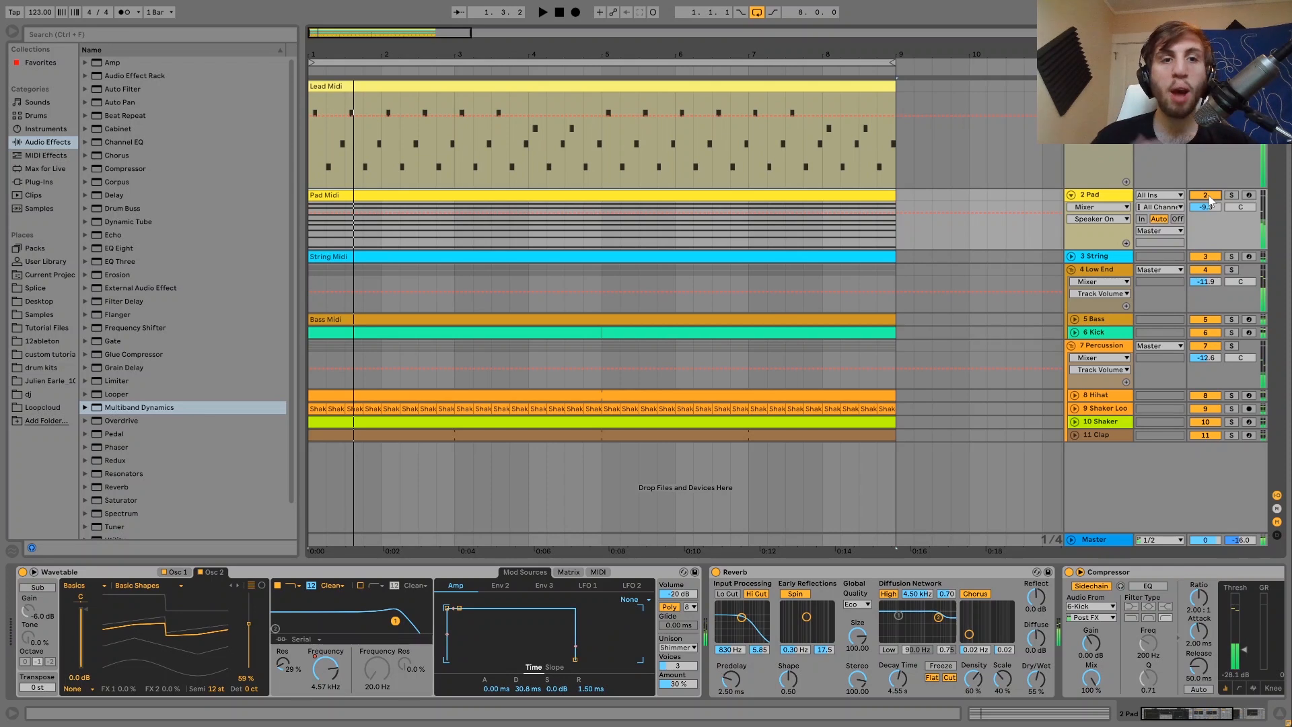
pyautogui.press('space')
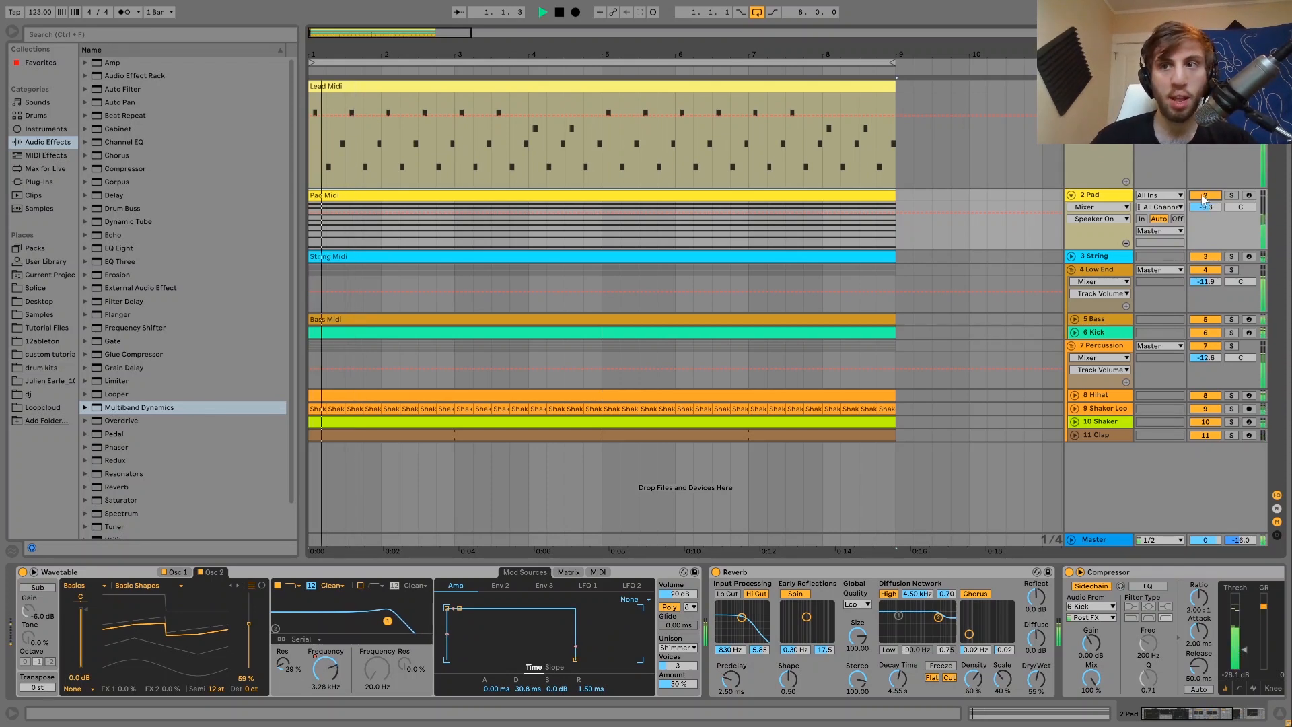
pyautogui.click(1104, 196)
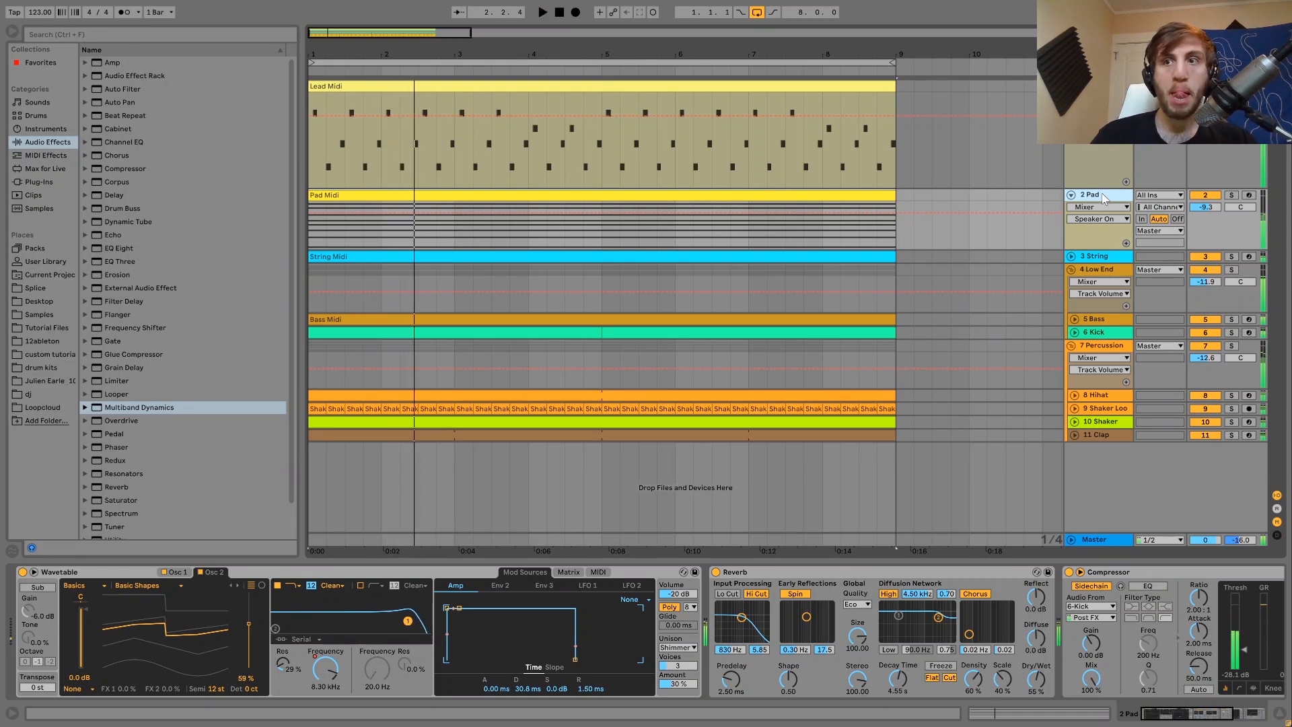
# - Solo the Pad track and increase its height in the arrangement
pyautogui.click(1232, 197)
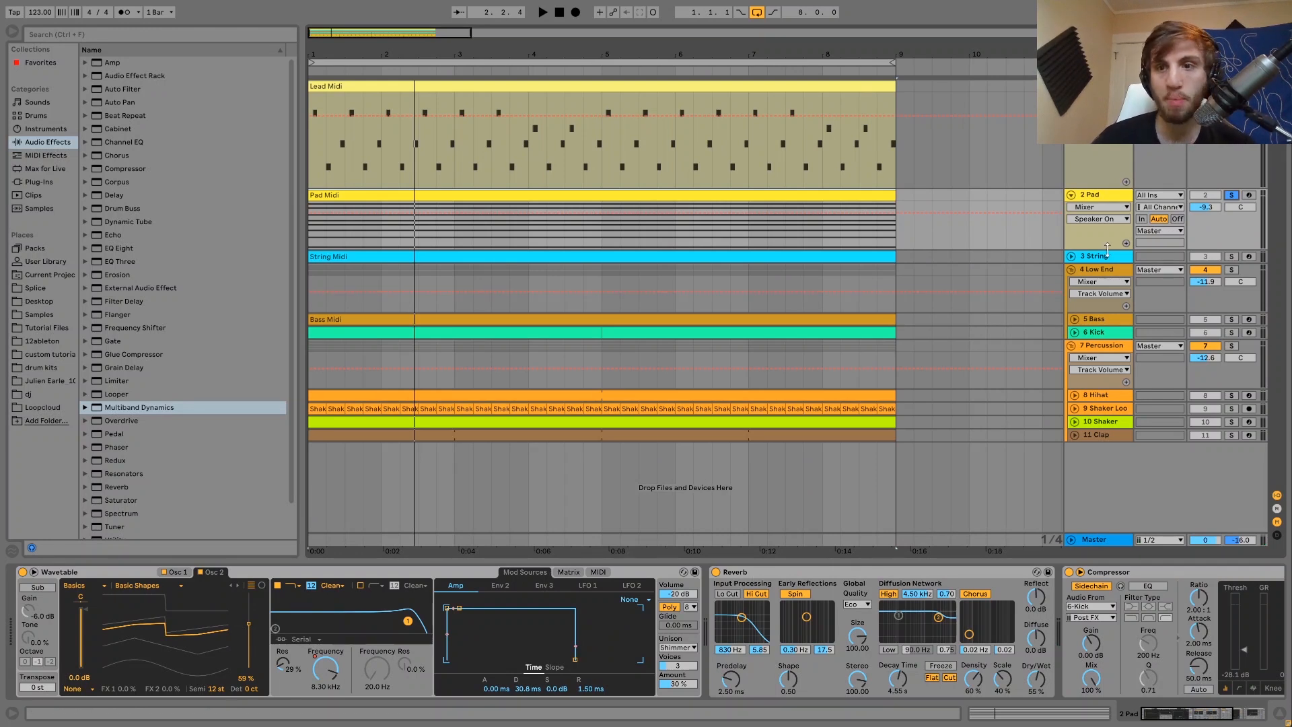
pyautogui.moveTo(1101, 250); pyautogui.dragTo(1102, 275)
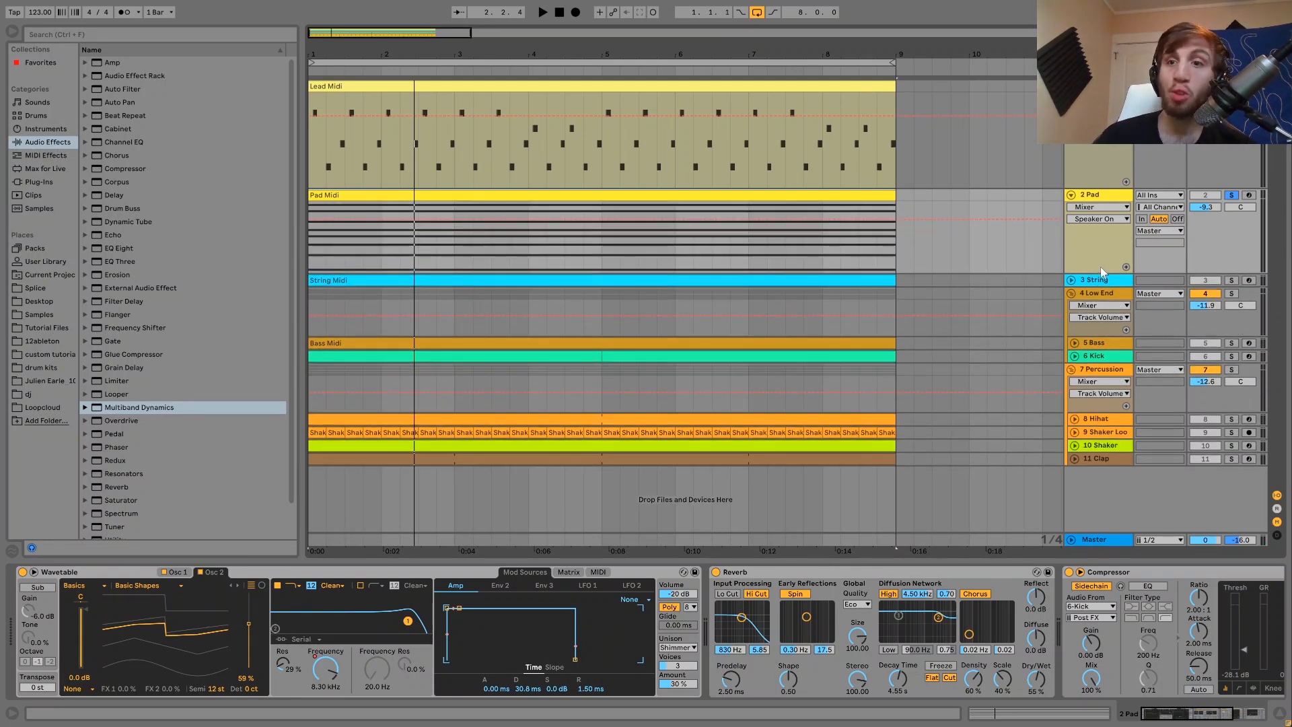
pyautogui.click(1094, 258)
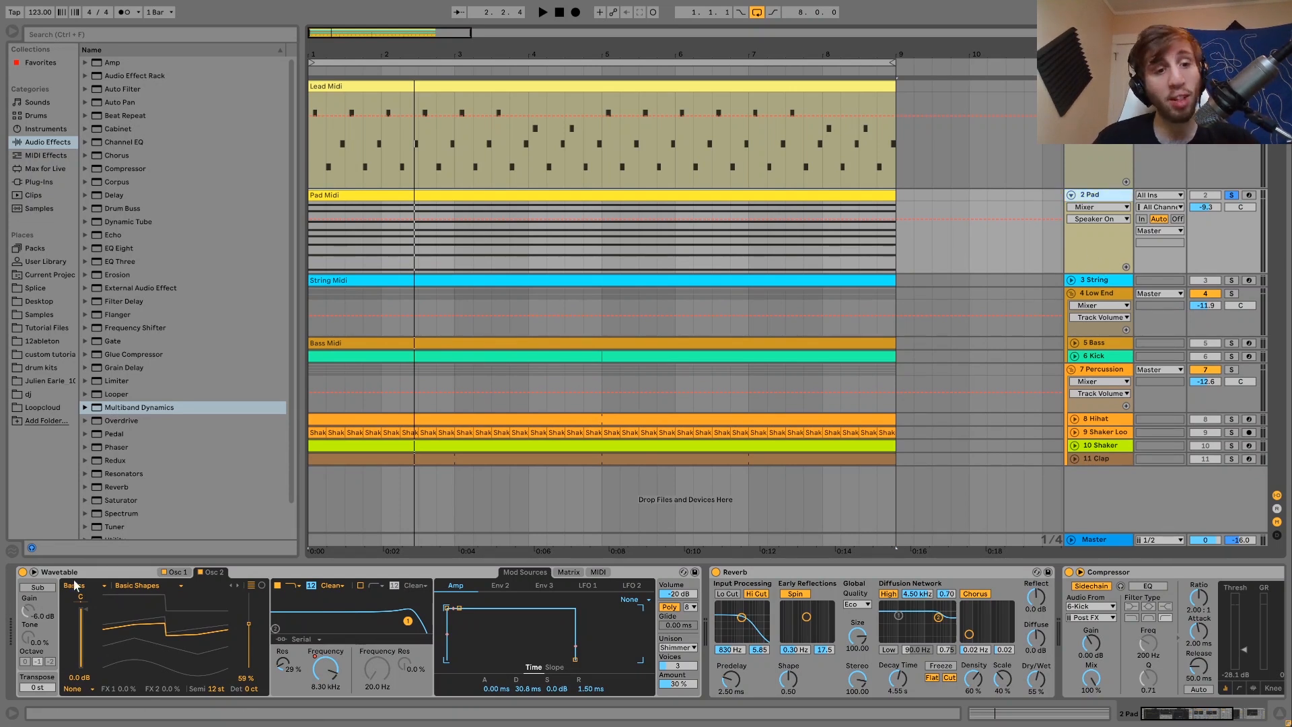
# - Examine Wavetable's Osc 1 and Osc 2, the Filter 1 Freq automation on the Pad track, and the unison settings
pyautogui.click(180, 572)
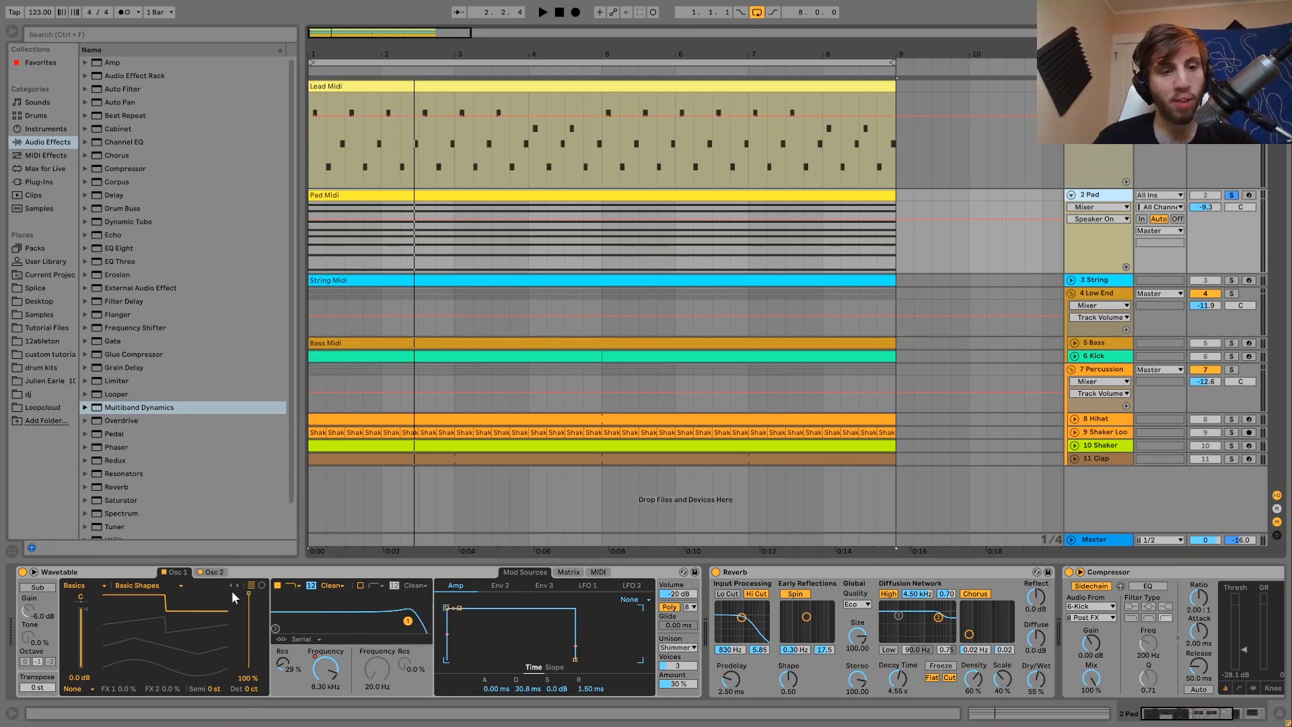
pyautogui.click(210, 573)
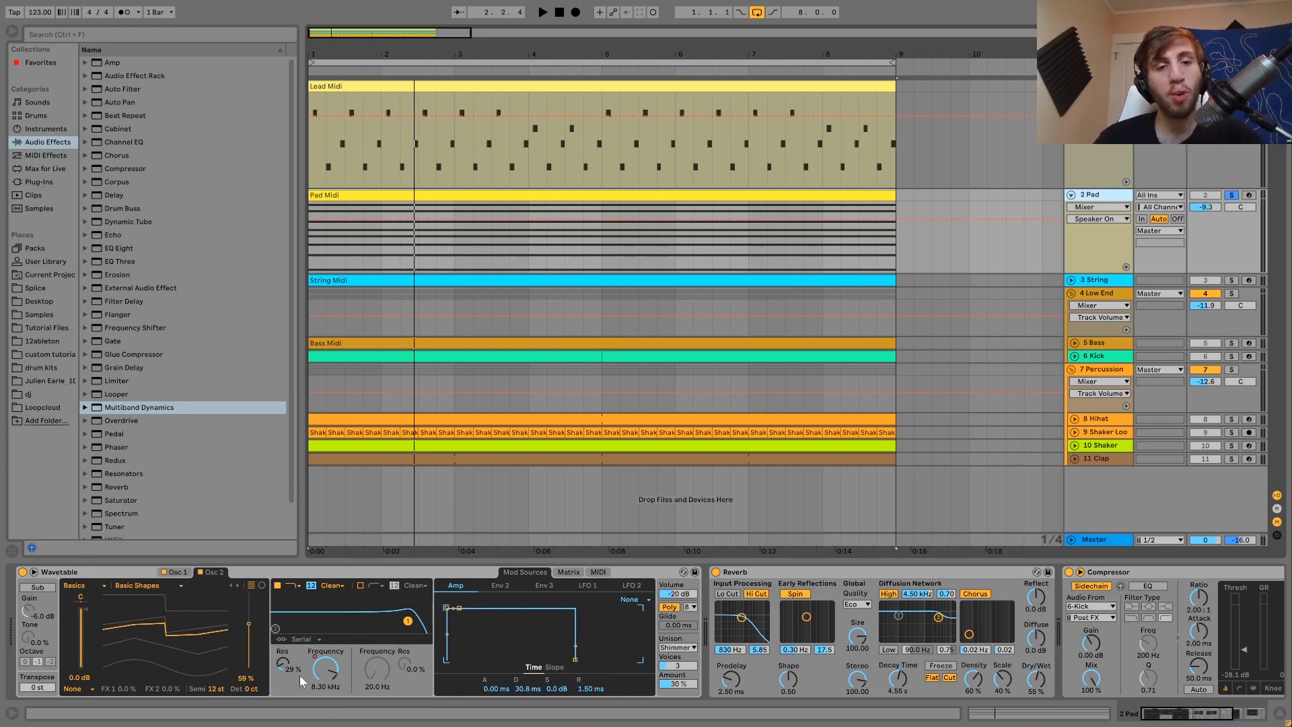
pyautogui.click(323, 671)
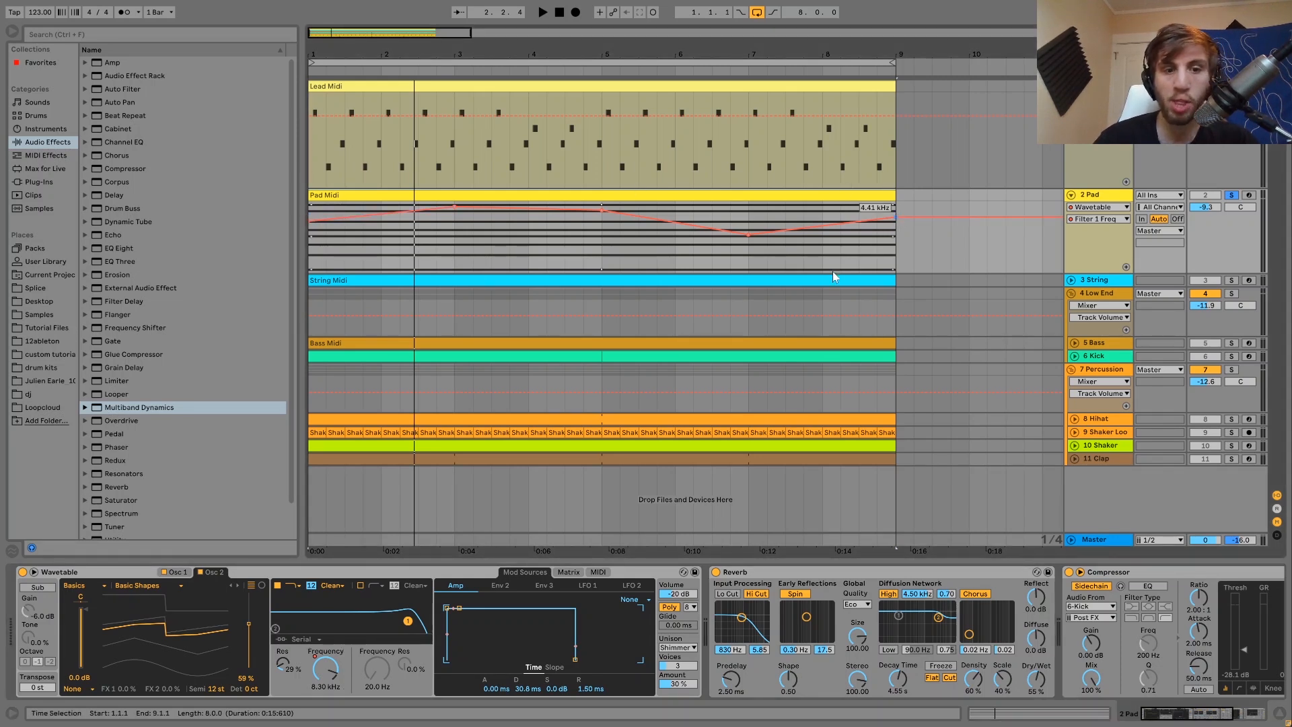
pyautogui.hscroll(5, 488, 650)
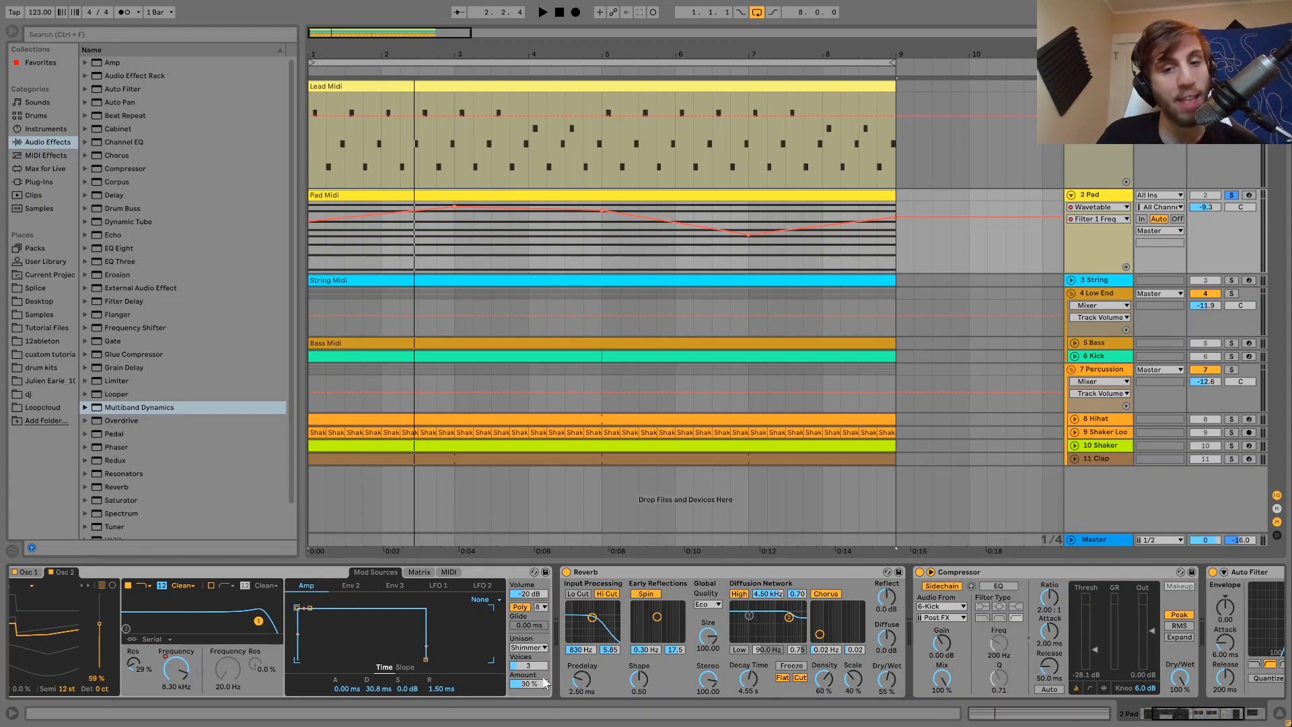
# - Examine the Pad's Reverb, Compressor and Auto Filter, and play the soloed Pad
pyautogui.hscroll(10, 543, 683)
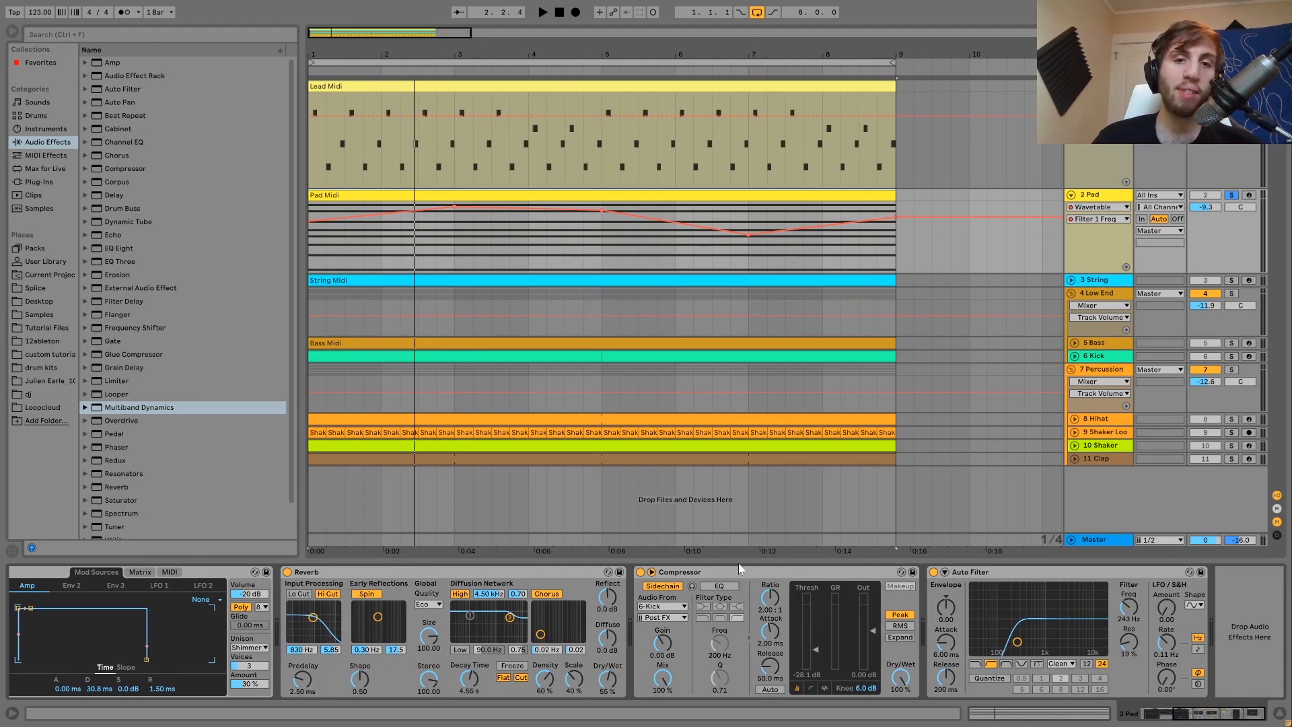
pyautogui.press('space')
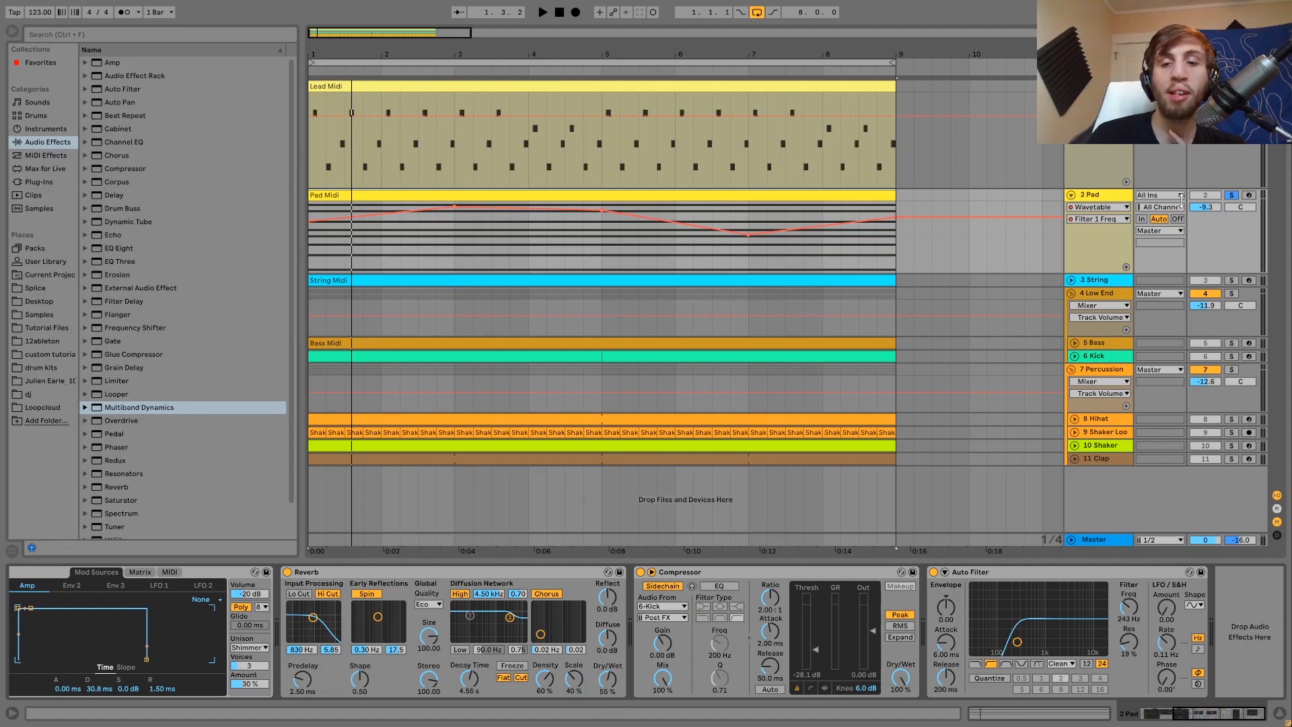
# - Unfold the String track, solo it and audition the String Midi clip
pyautogui.click(1087, 281)
pyautogui.click(1072, 281)
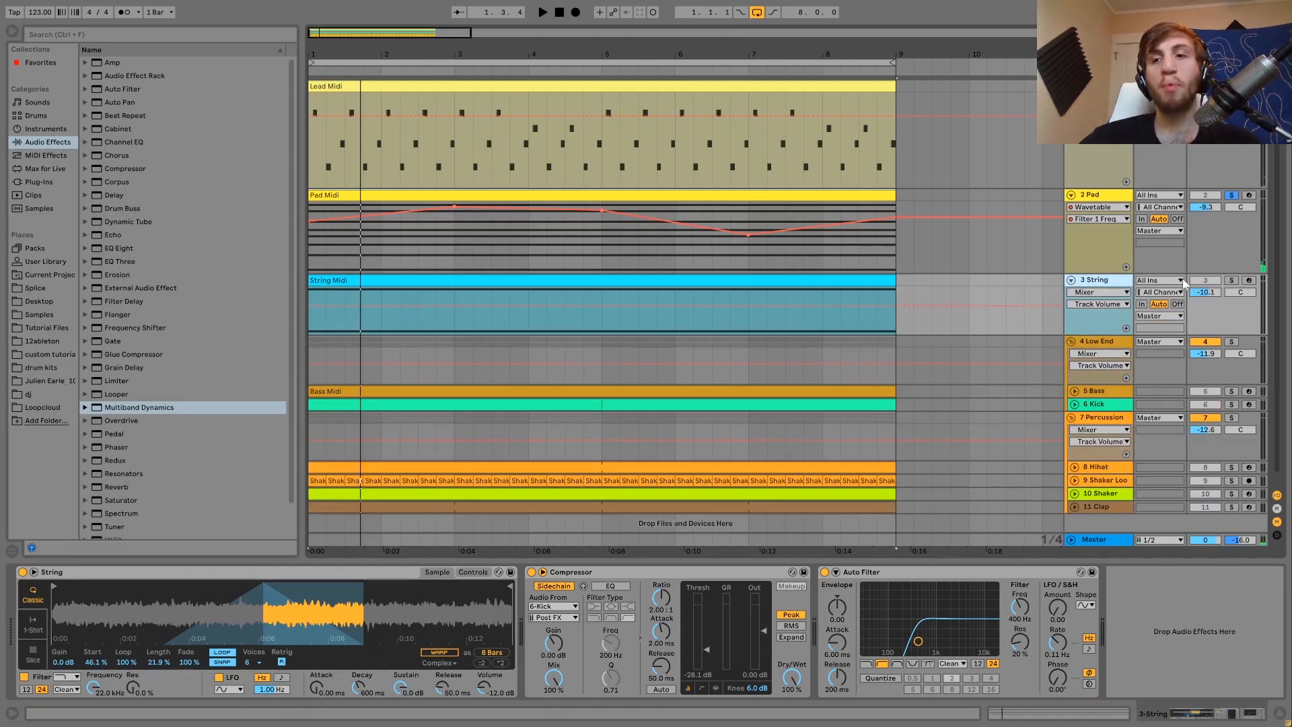
pyautogui.click(1240, 281)
pyautogui.click(815, 280)
pyautogui.press('space')
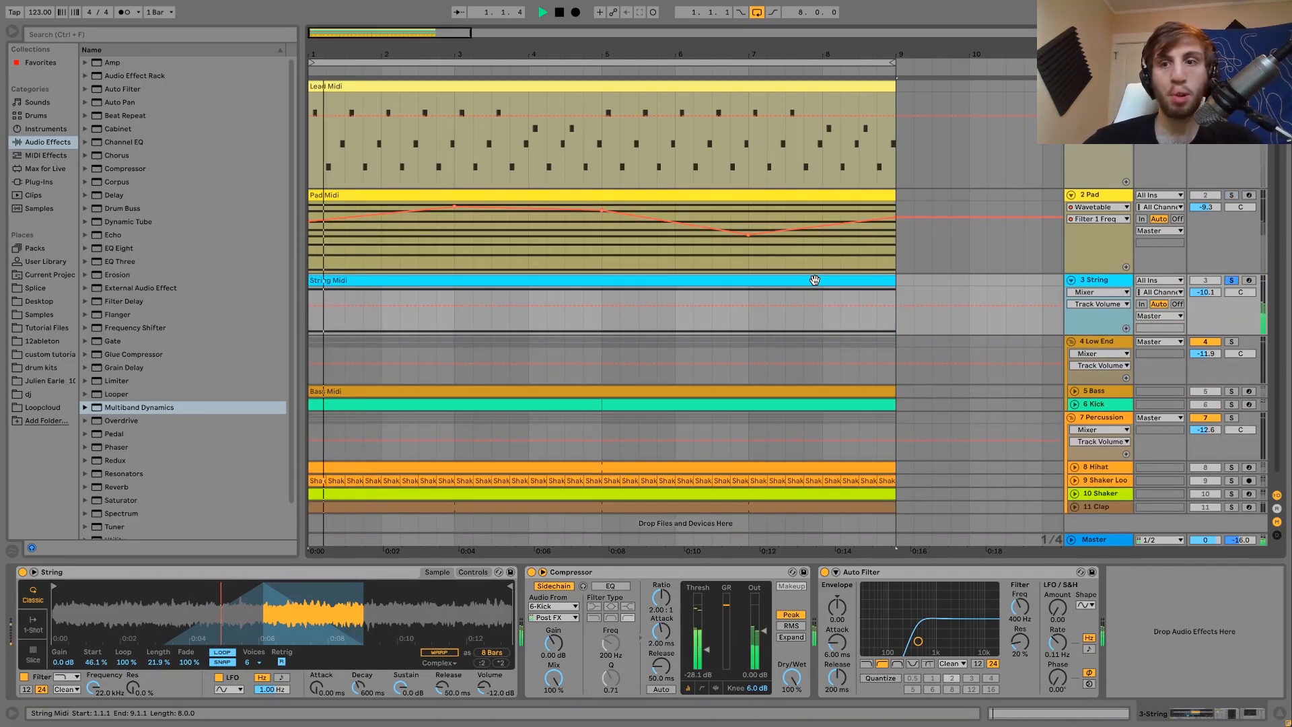
pyautogui.press('space')
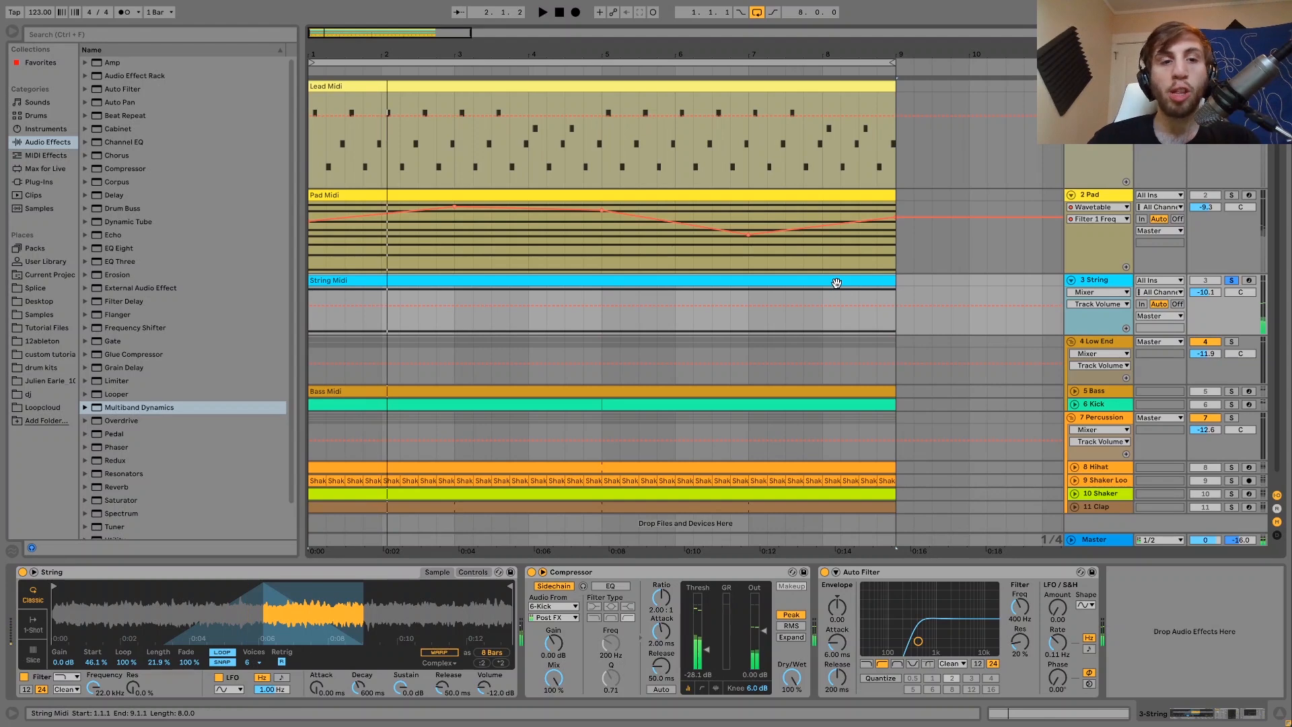
# - Open the String Midi clip's notes and audition the String with the Pad added to the solo
pyautogui.doubleClick(837, 282)
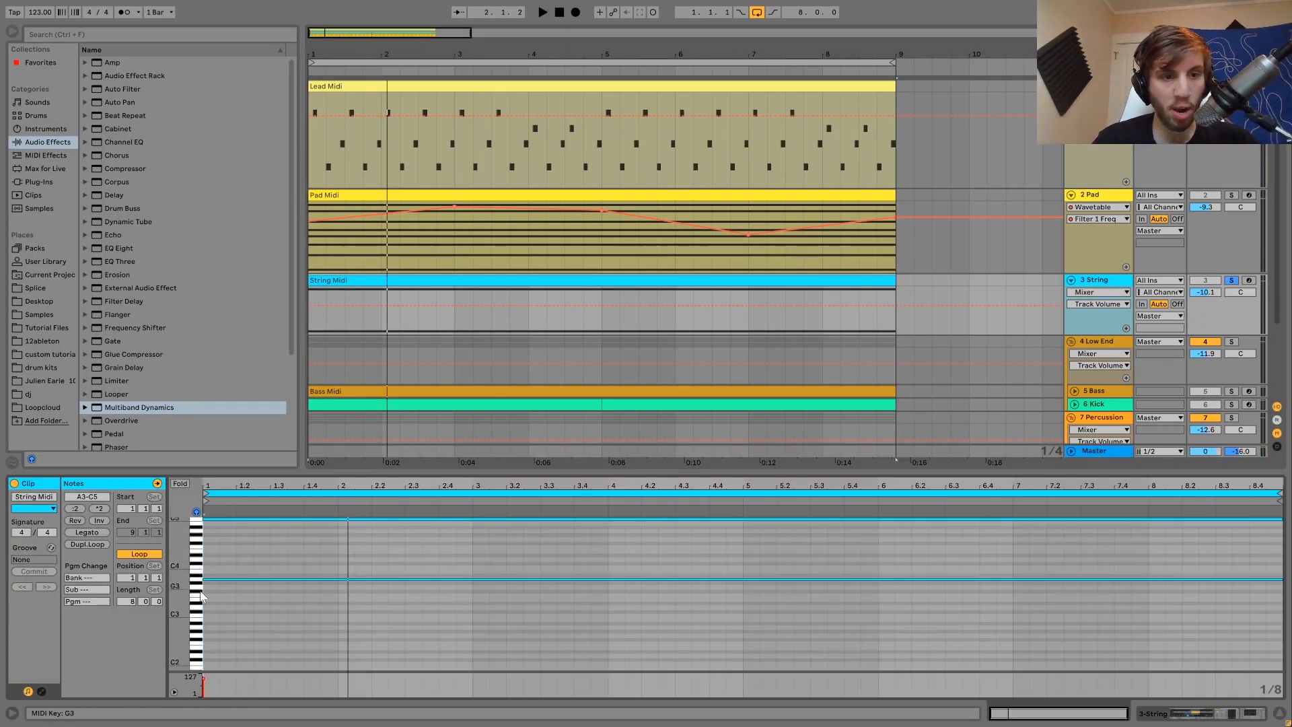
pyautogui.press('space')
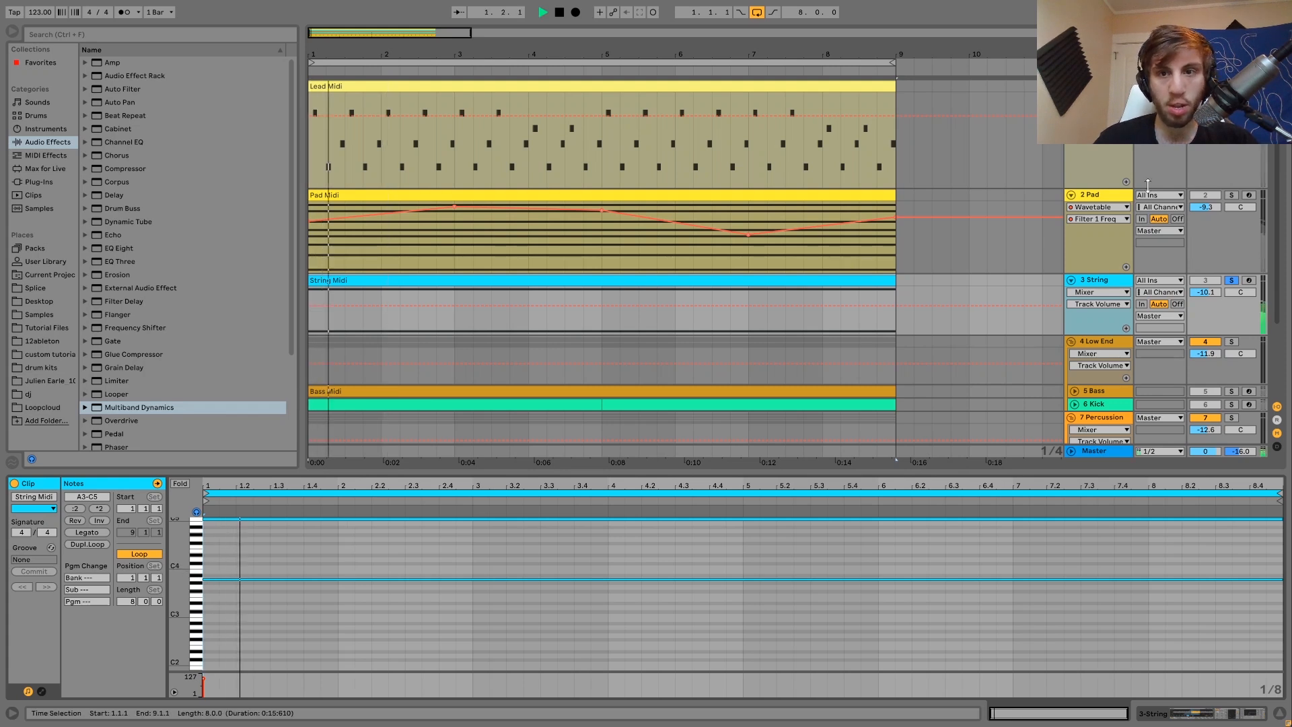
pyautogui.keyDown('ctrl'); pyautogui.click(1232, 195); pyautogui.keyUp('ctrl')
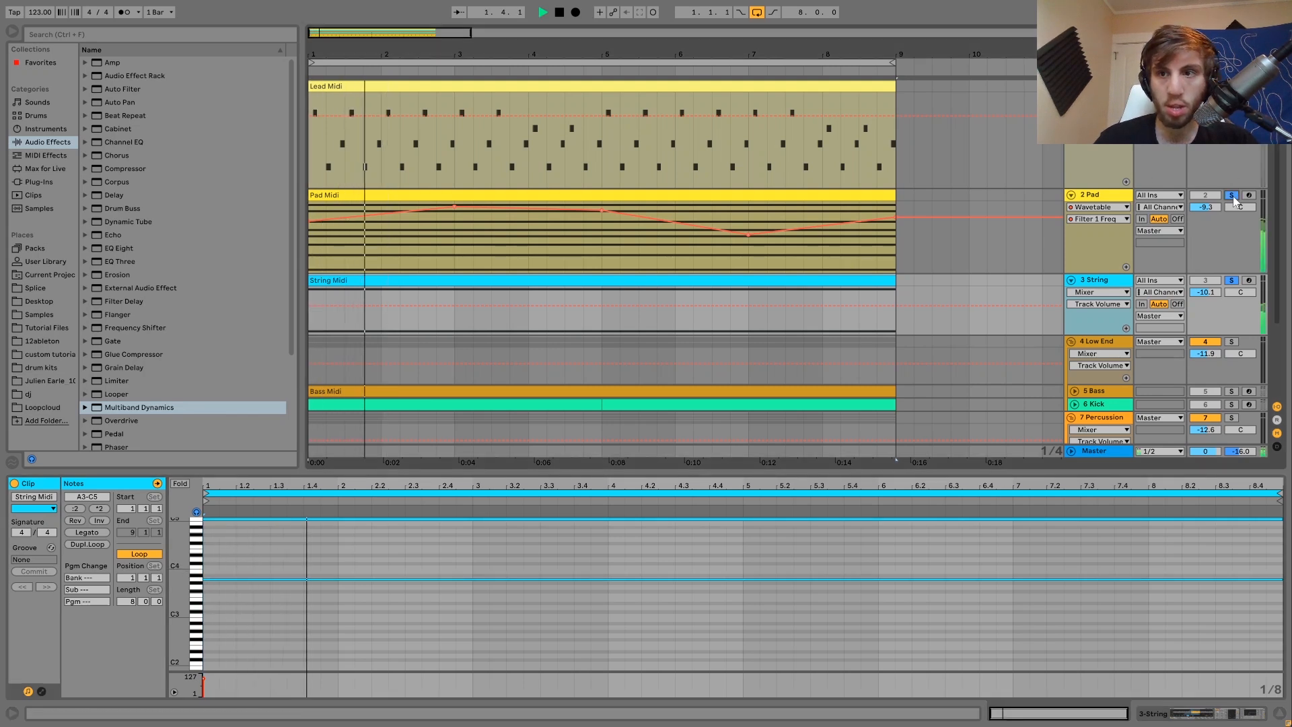
pyautogui.click(1093, 277)
pyautogui.press('space')
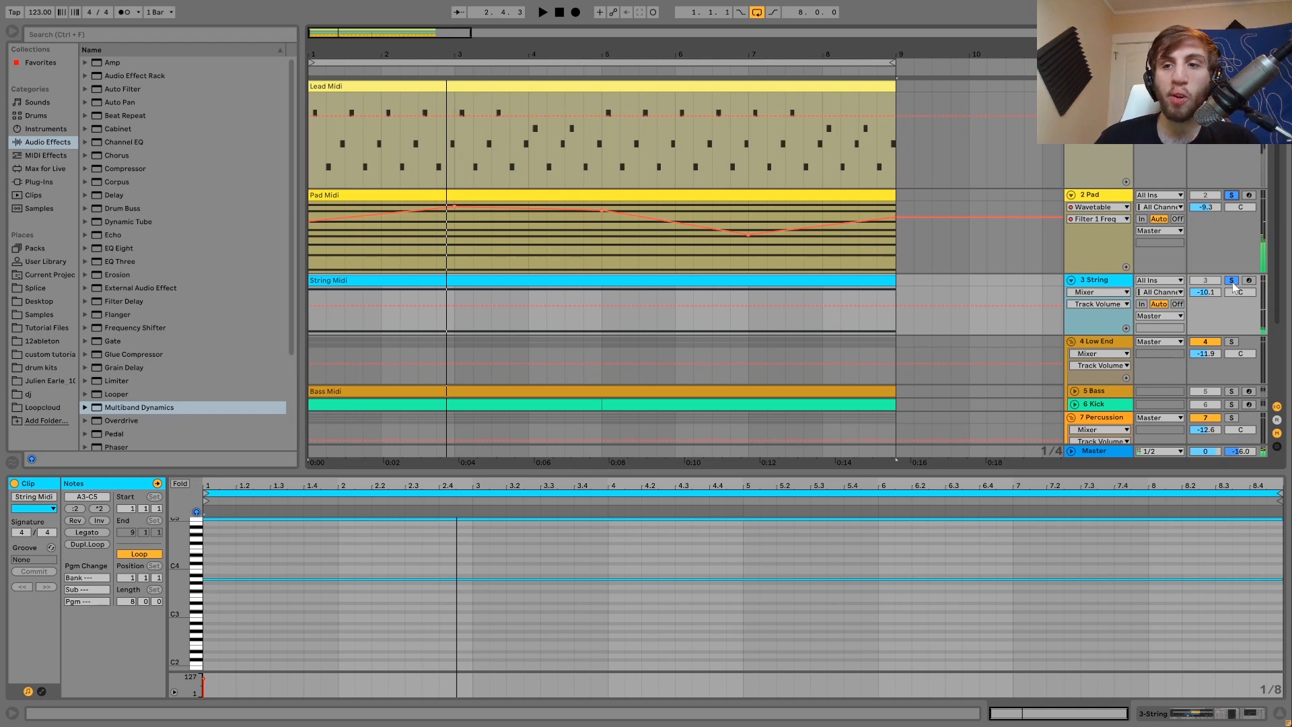
pyautogui.press('space')
pyautogui.click(1231, 280)
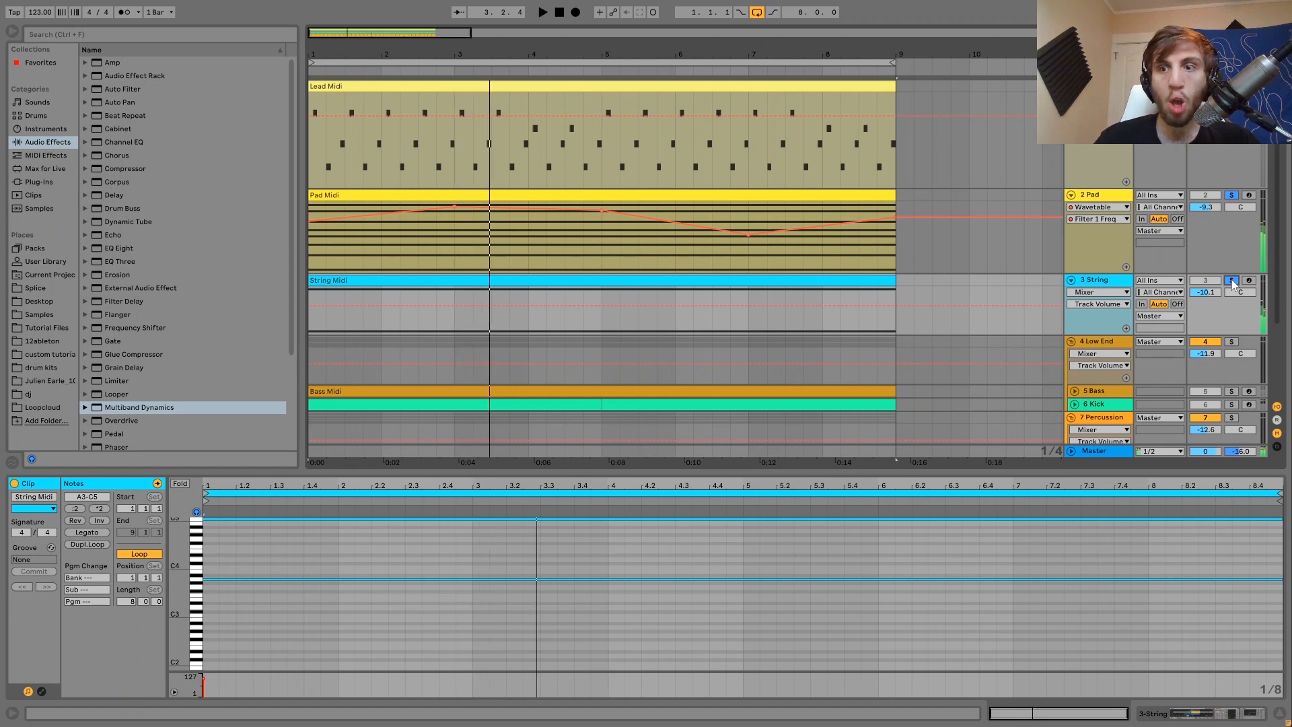
# - View the Pad Midi clip's notes, audition the Pad and String layers together and return to the String's devices
pyautogui.click(700, 196)
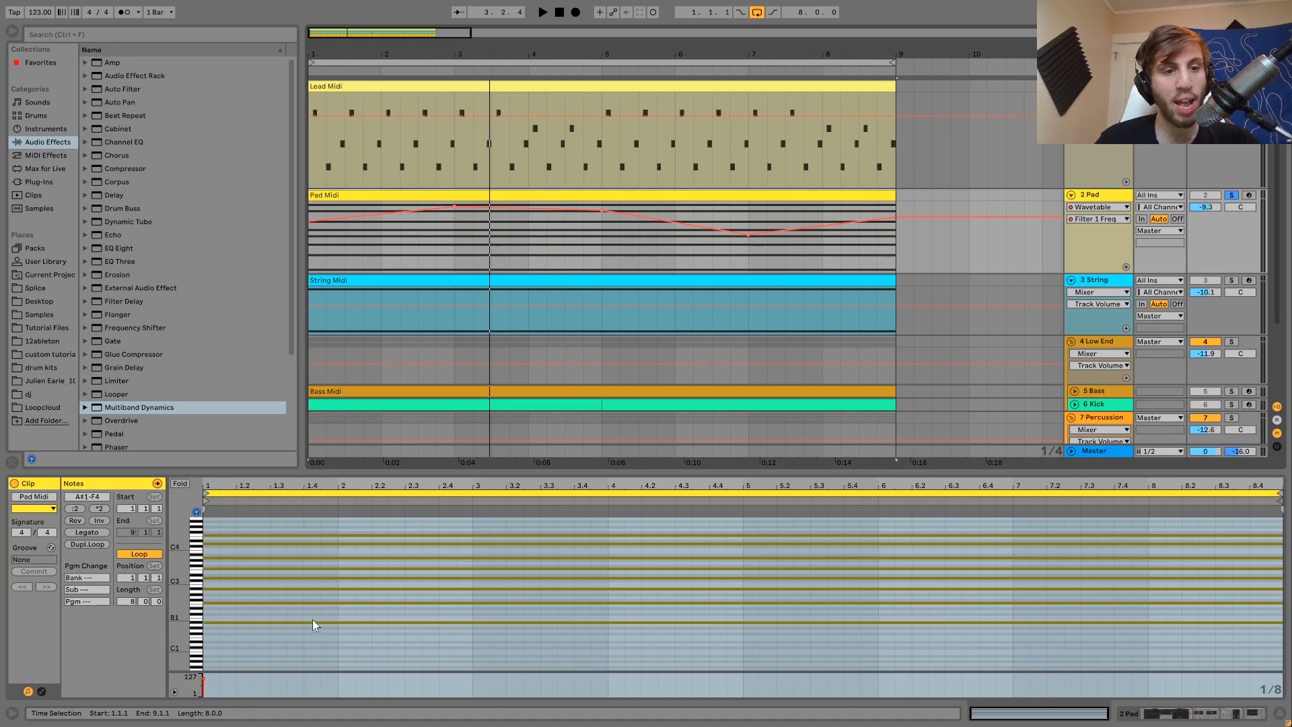
pyautogui.click(1092, 283)
pyautogui.press('space')
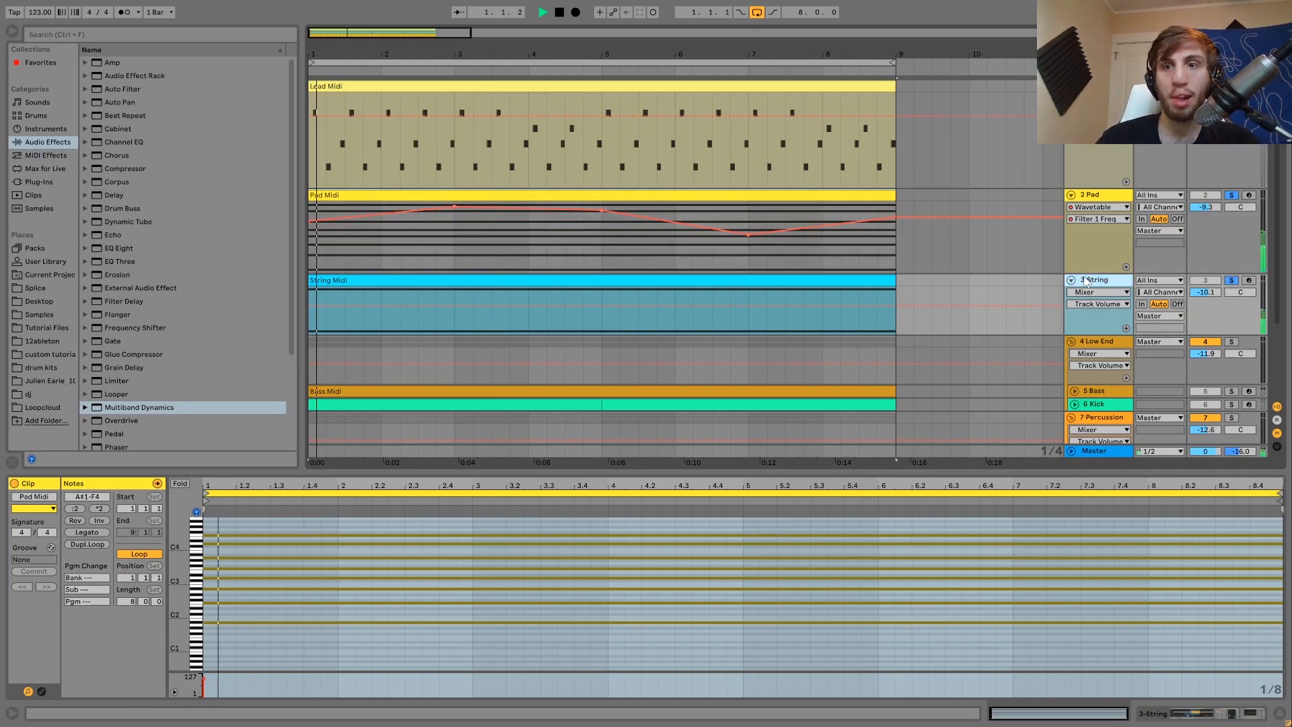
pyautogui.click(1232, 196)
pyautogui.click(1232, 196)
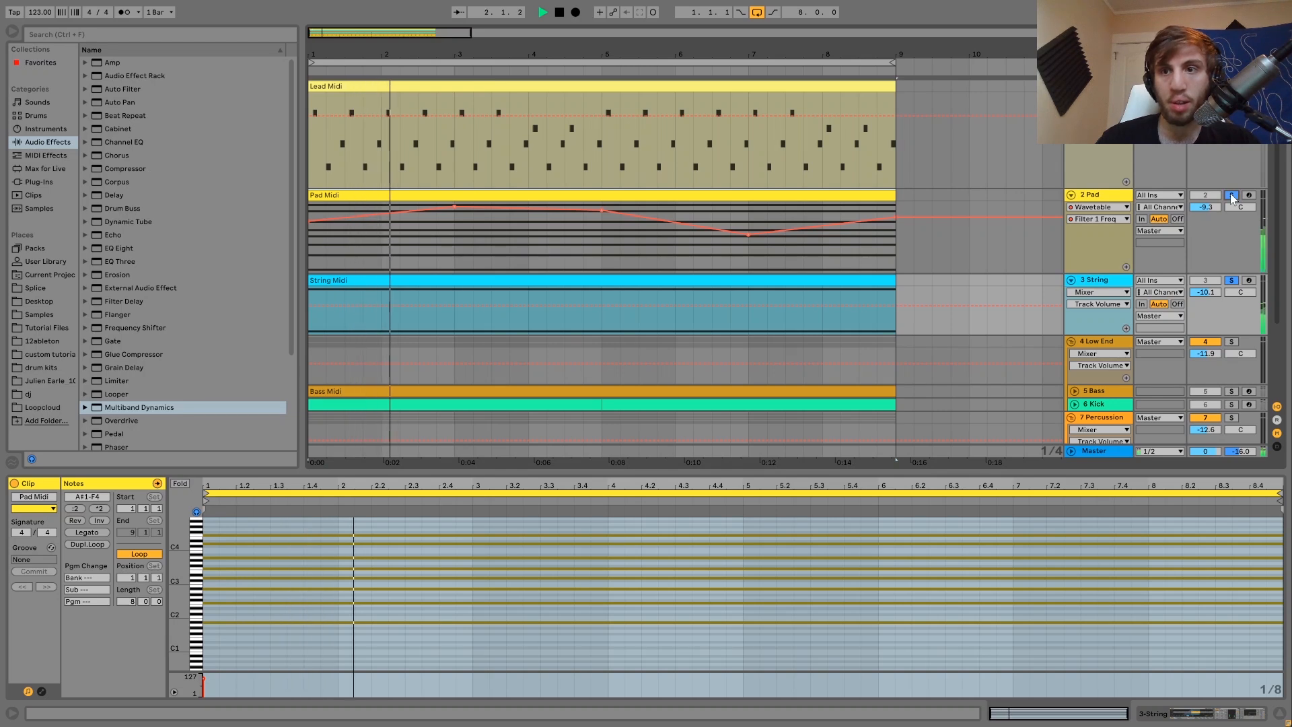
pyautogui.click(1086, 281)
pyautogui.doubleClick(1087, 281)
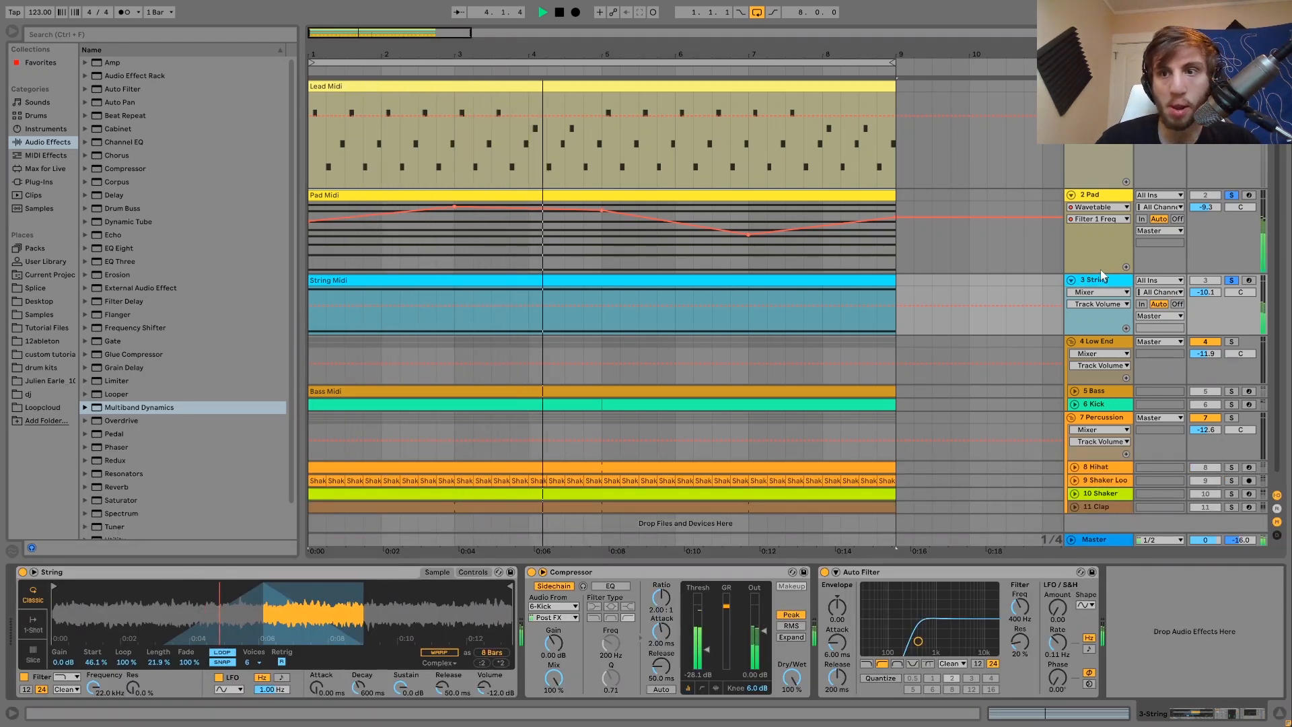
# - Add the Bass to the soloed Pad and String, and compare the playback with the String's solo off and on
pyautogui.click(1231, 393)
pyautogui.press('space')
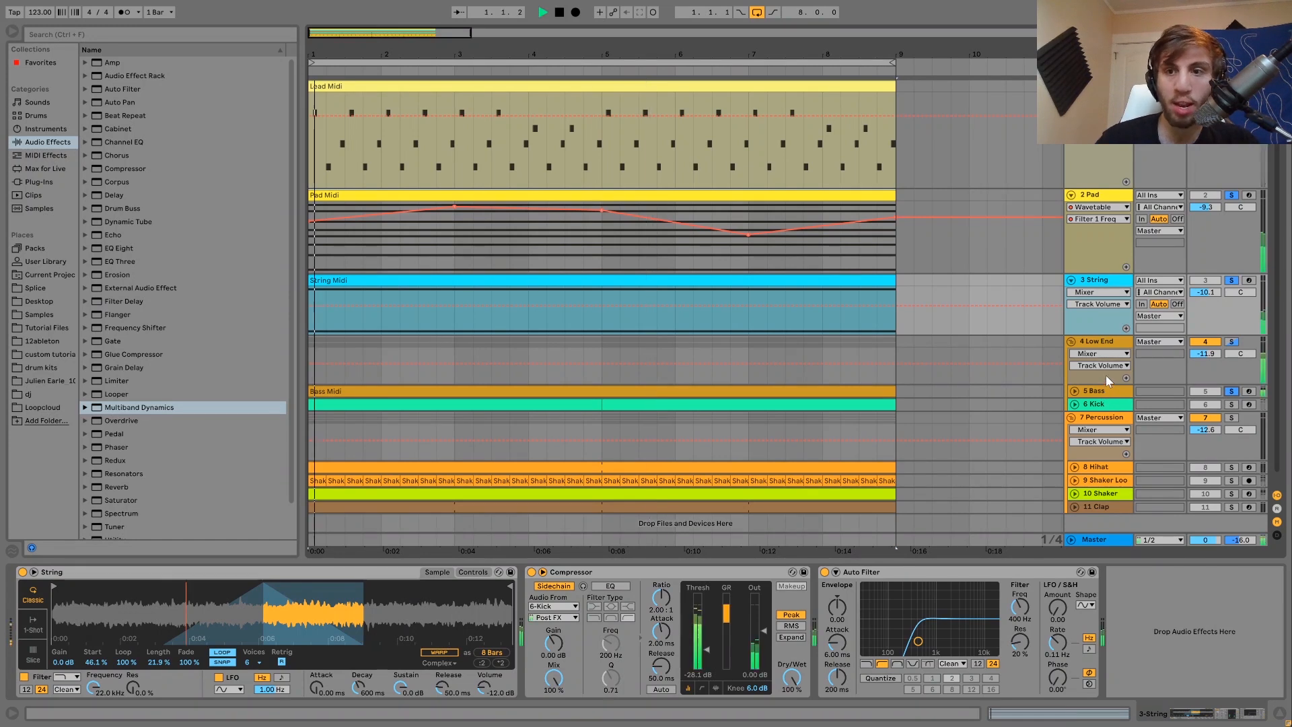
pyautogui.click(1097, 281)
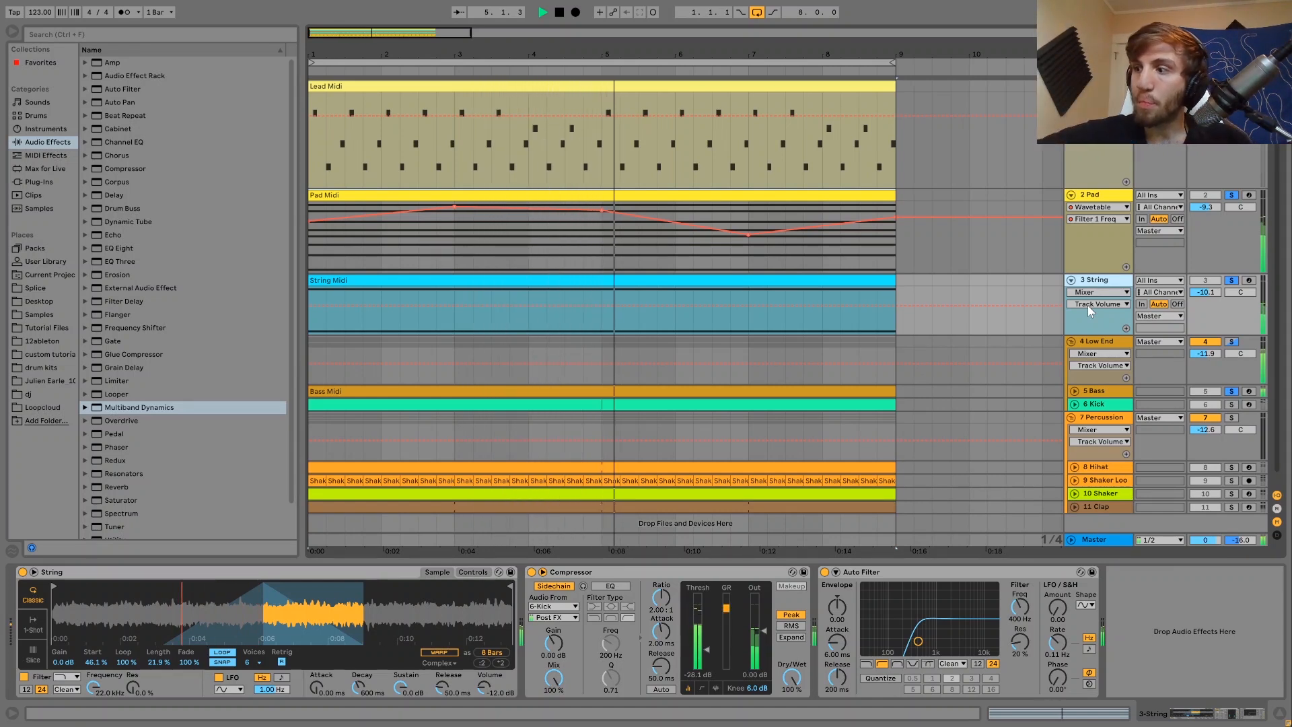
pyautogui.click(1232, 280)
pyautogui.click(1233, 280)
pyautogui.press('space')
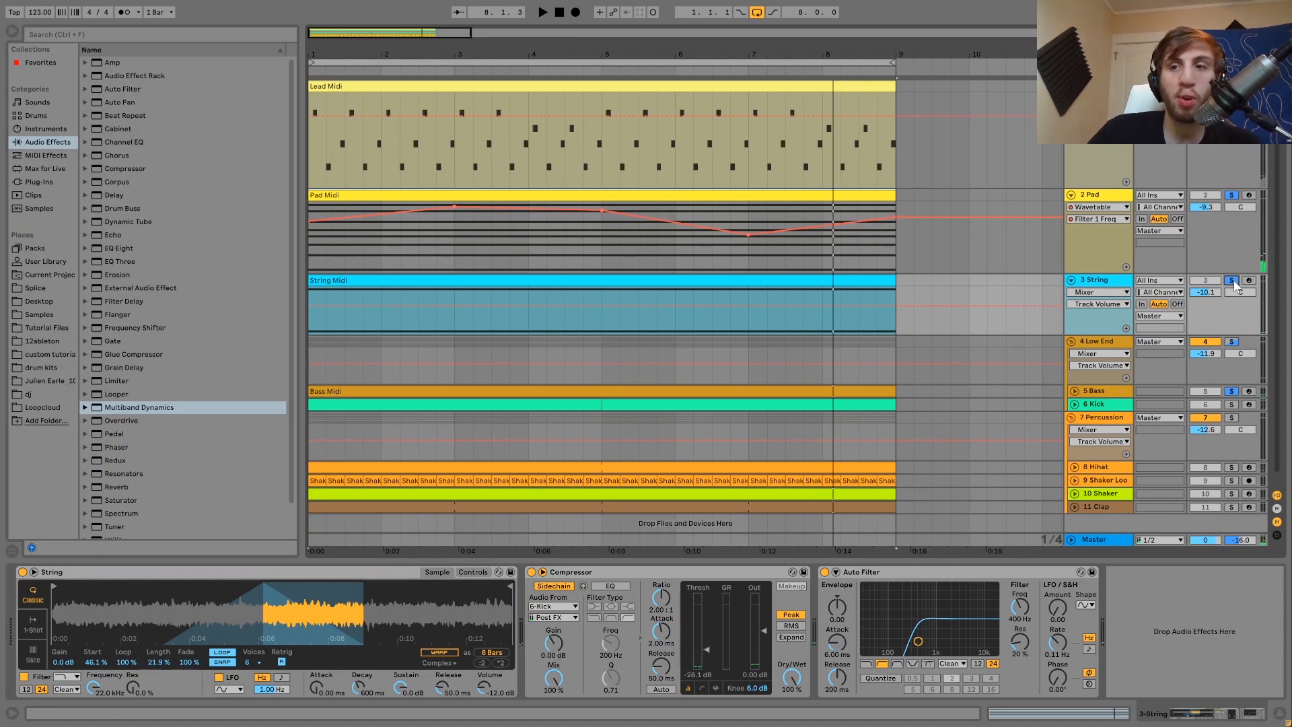
# - Play the Pad soloed by itself and bring the String back into the solo during playback
pyautogui.click(1233, 280)
pyautogui.click(1103, 284)
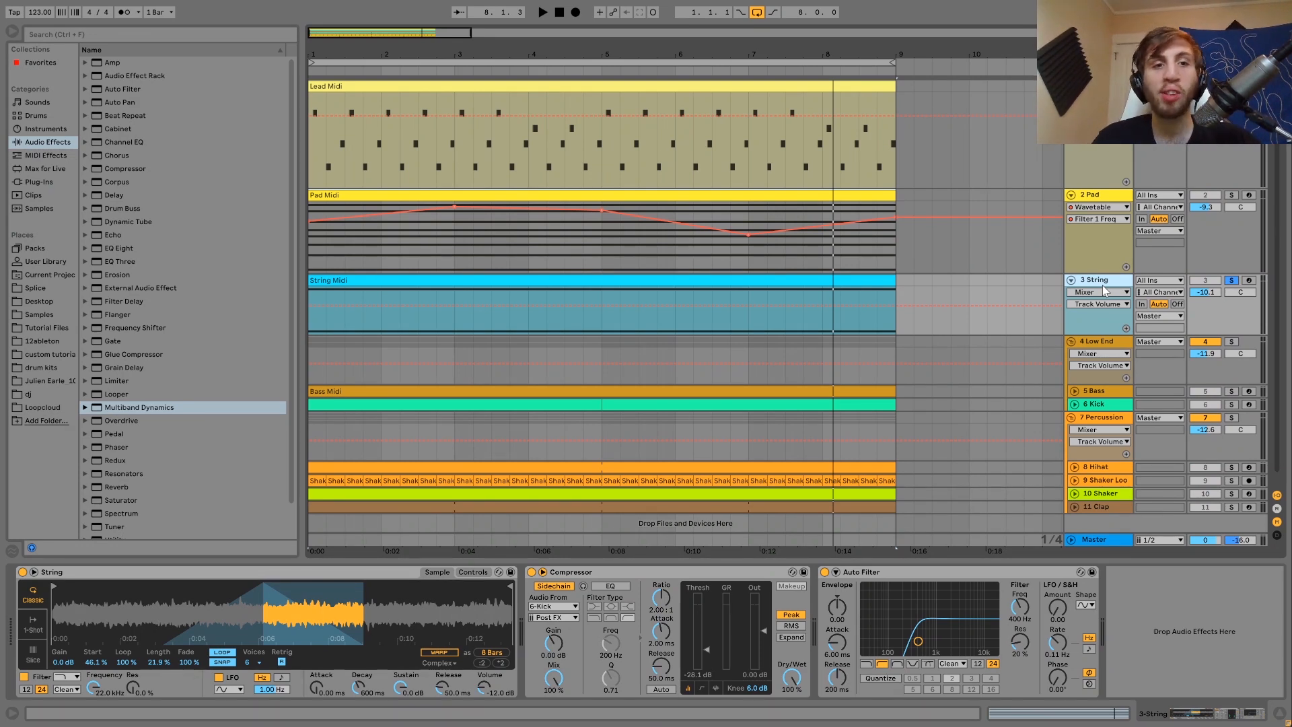
pyautogui.click(1232, 195)
pyautogui.press('space')
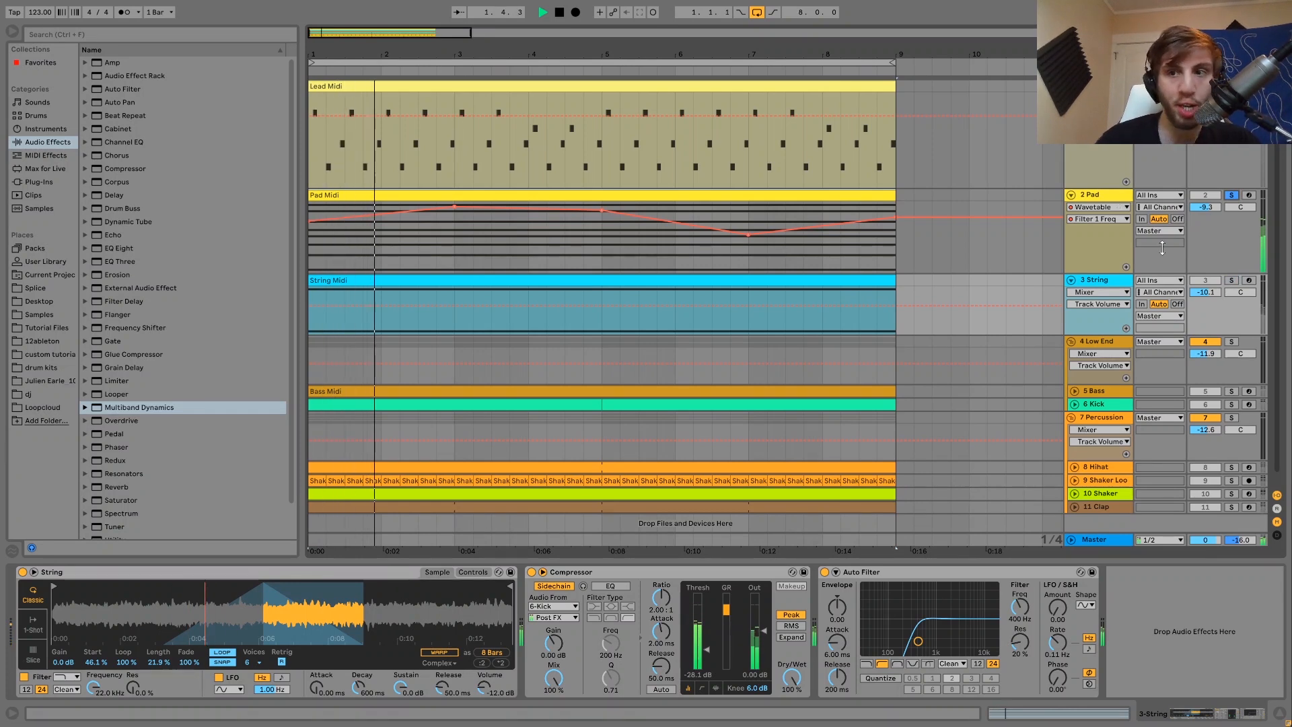
pyautogui.keyDown('ctrl'); pyautogui.click(1232, 280); pyautogui.keyUp('ctrl')
pyautogui.click(1109, 287)
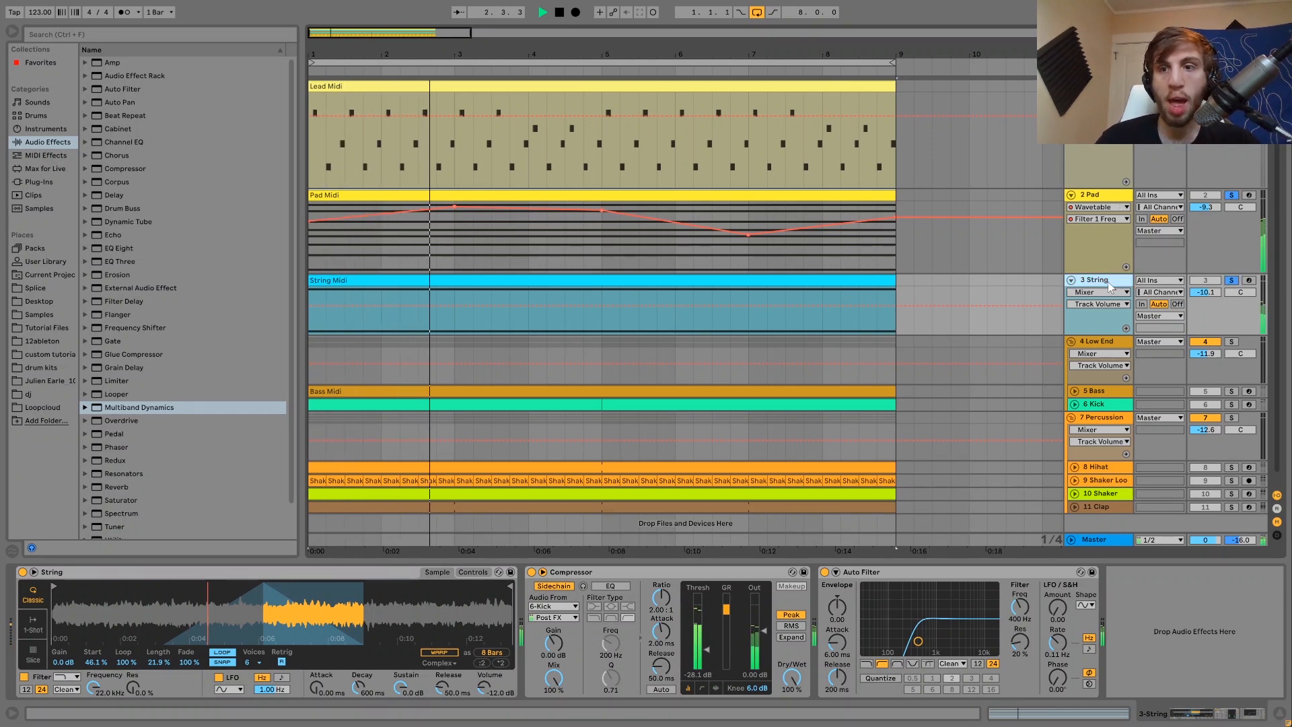
# - Clear the solos and compare the full mix with the String muted and active
pyautogui.click(1233, 281)
pyautogui.press('space')
pyautogui.click(1216, 282)
pyautogui.press('space')
pyautogui.click(1216, 283)
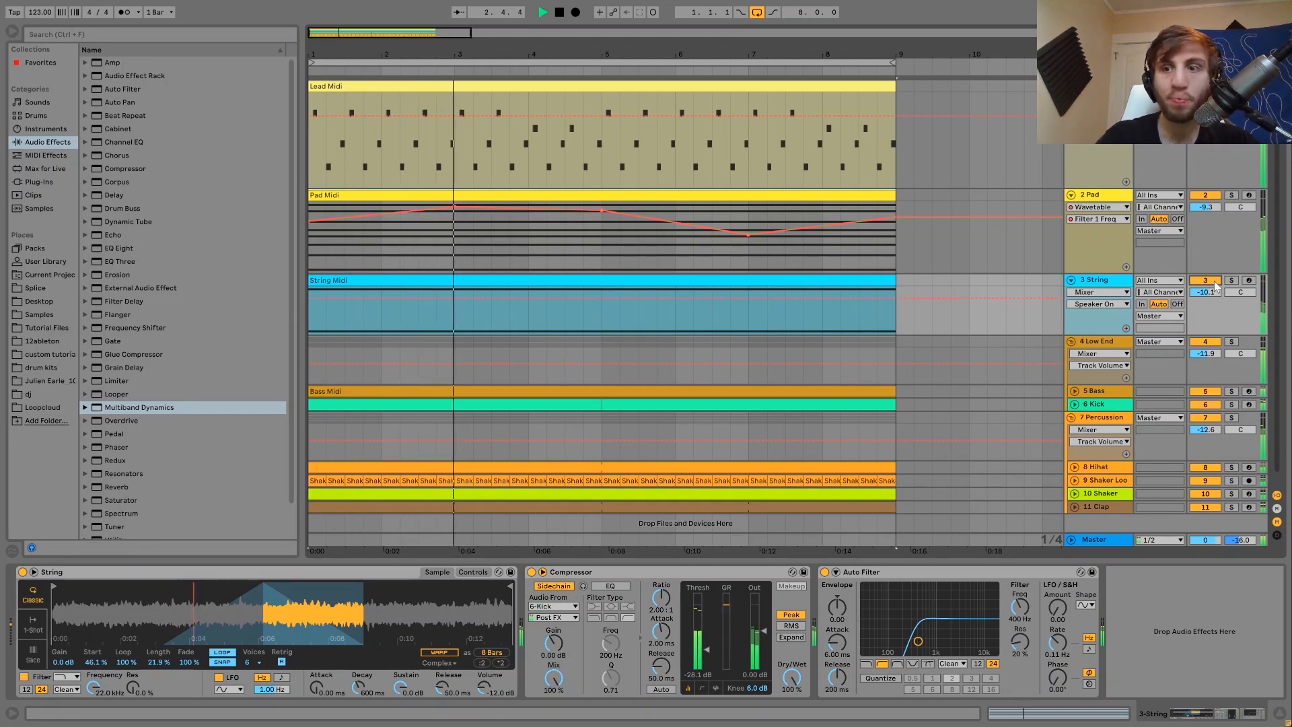
pyautogui.press('space')
# - Solo the String track and locate its source sample String.wav in the browser
pyautogui.click(1231, 281)
pyautogui.click(1109, 282)
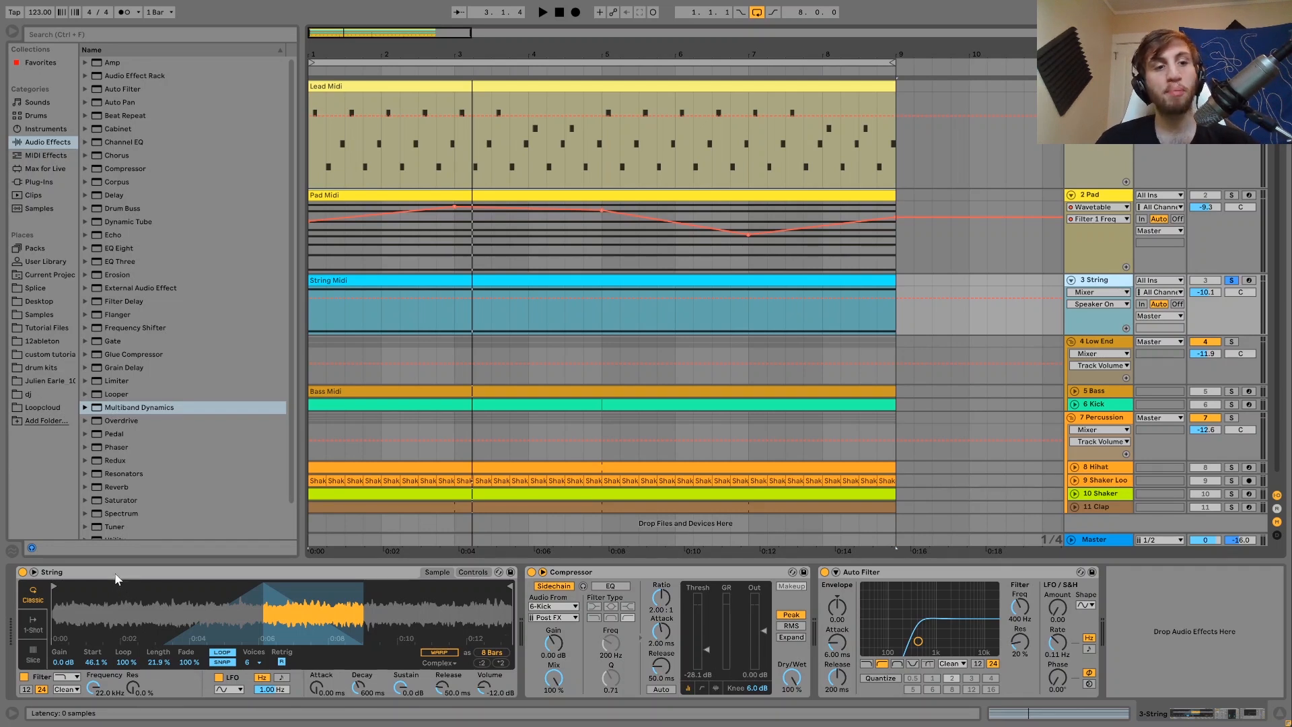
pyautogui.click(261, 644)
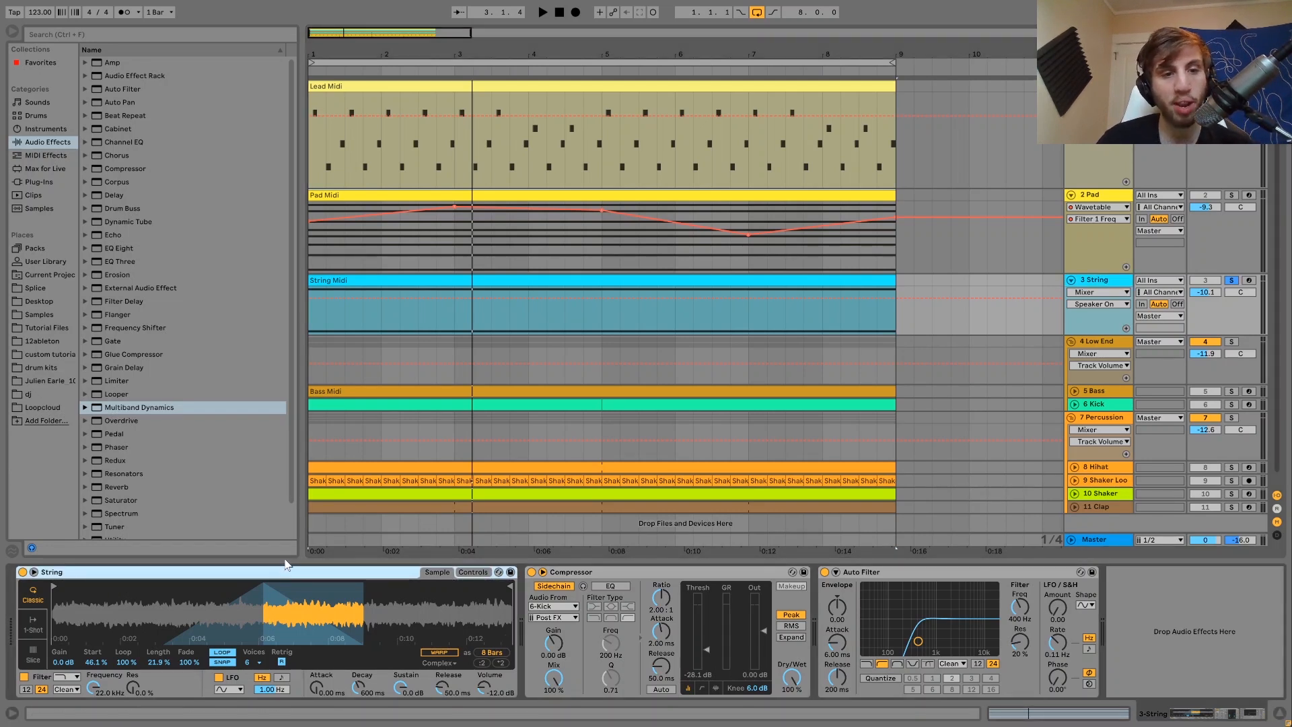
pyautogui.hotkey('ctrl', 'alt', 'b')
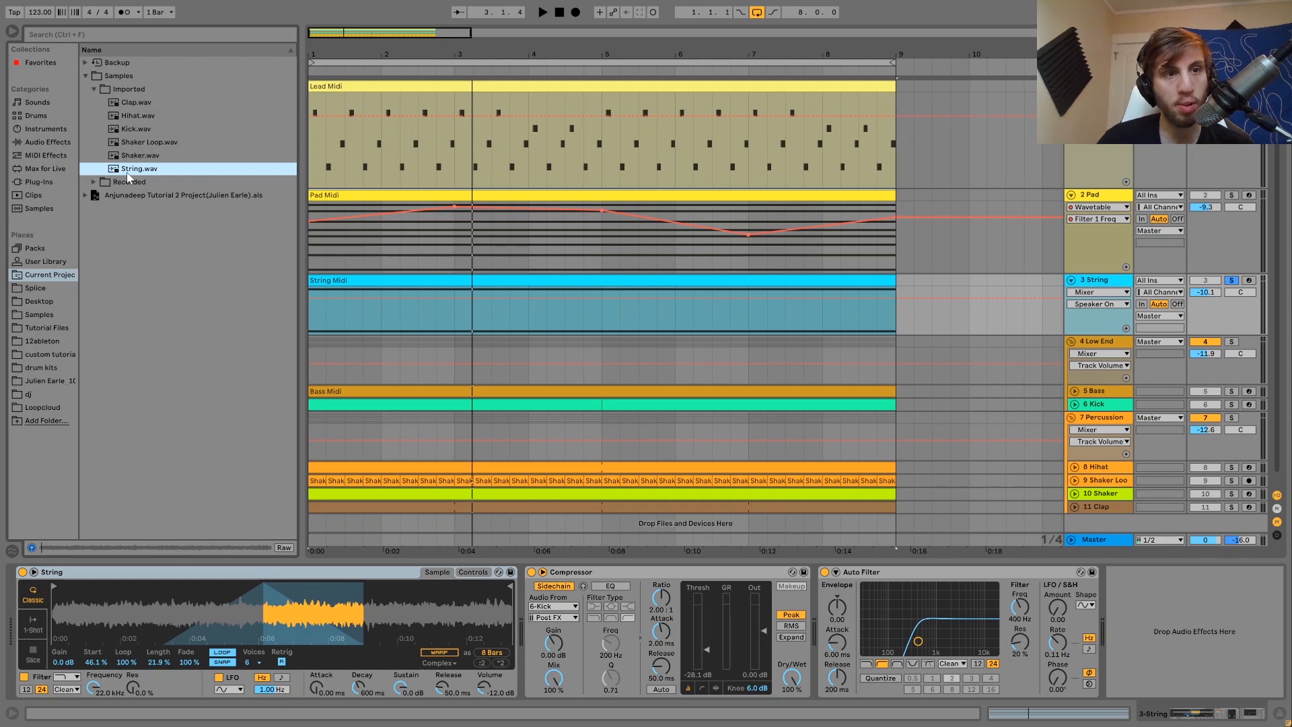
# - Reset the String sampler's loop to the full sample and rebuild it with 100% Fade, 35.9% Length and 54.7% Start
pyautogui.doubleClick(192, 664)
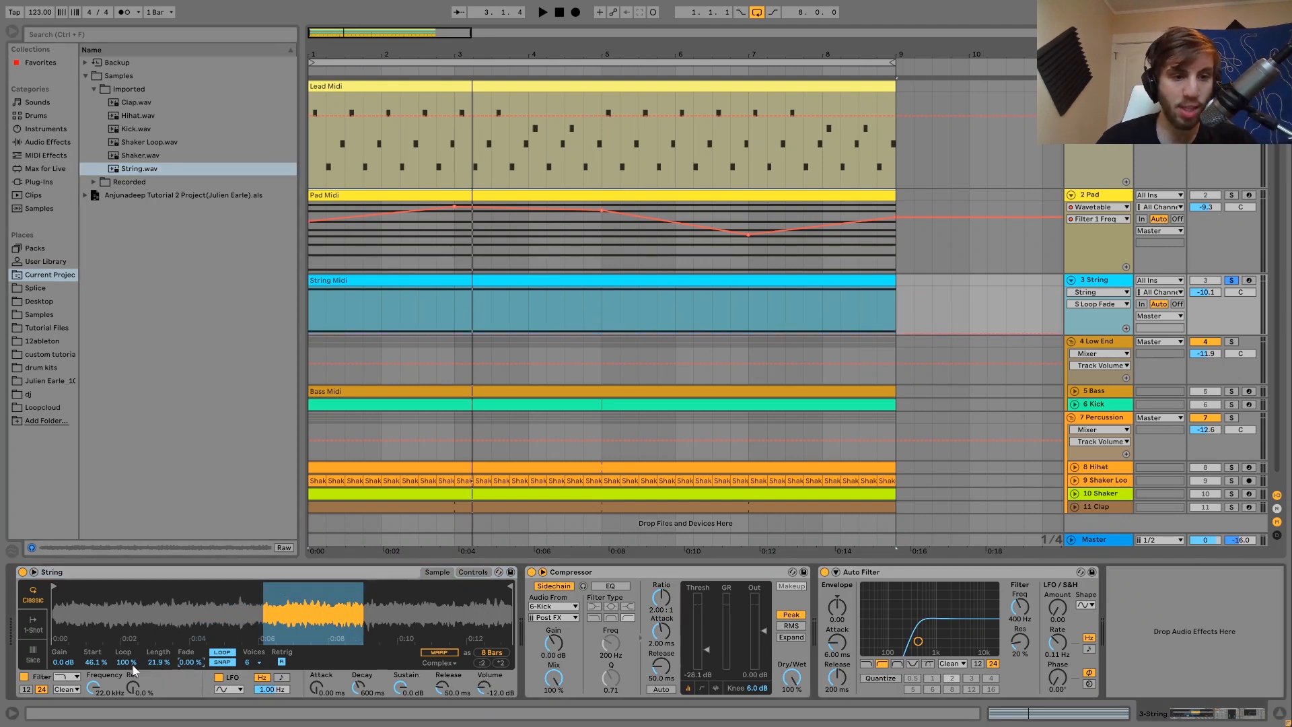
pyautogui.doubleClick(162, 663)
pyautogui.doubleClick(96, 664)
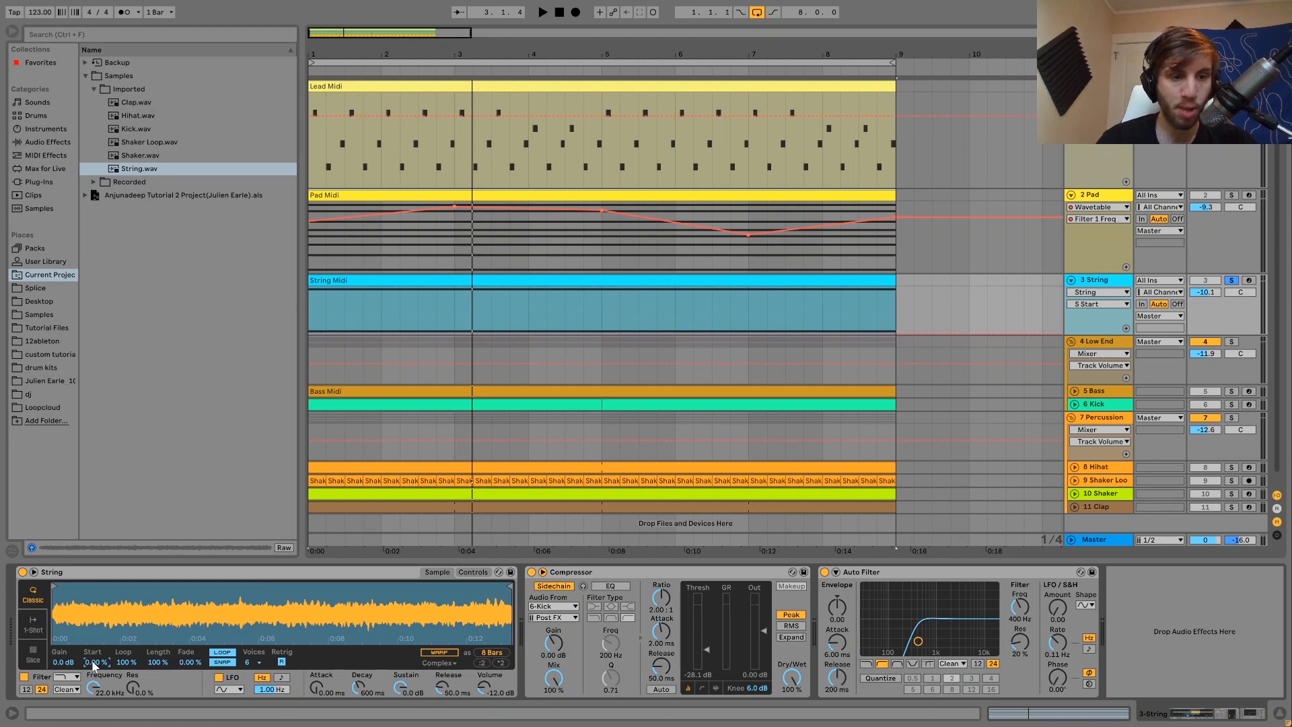
pyautogui.moveTo(182, 664); pyautogui.dragTo(181, 606)
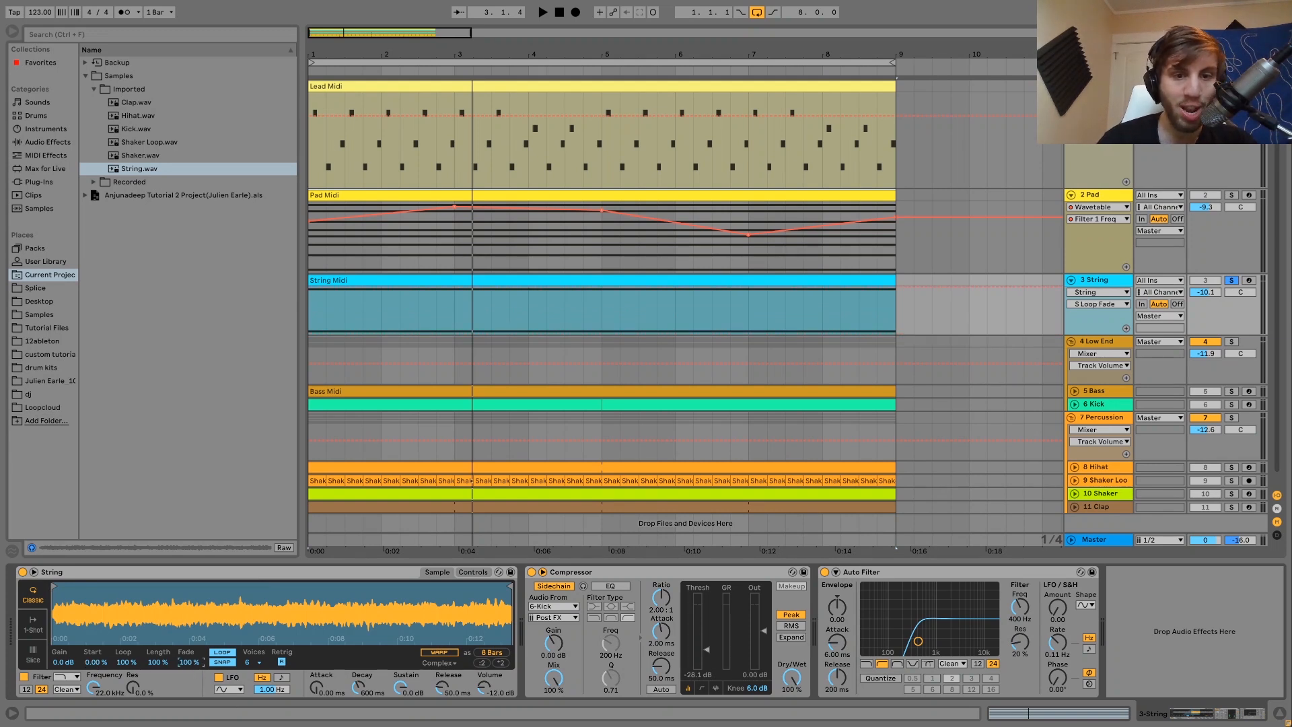
pyautogui.moveTo(160, 663); pyautogui.dragTo(96, 616)
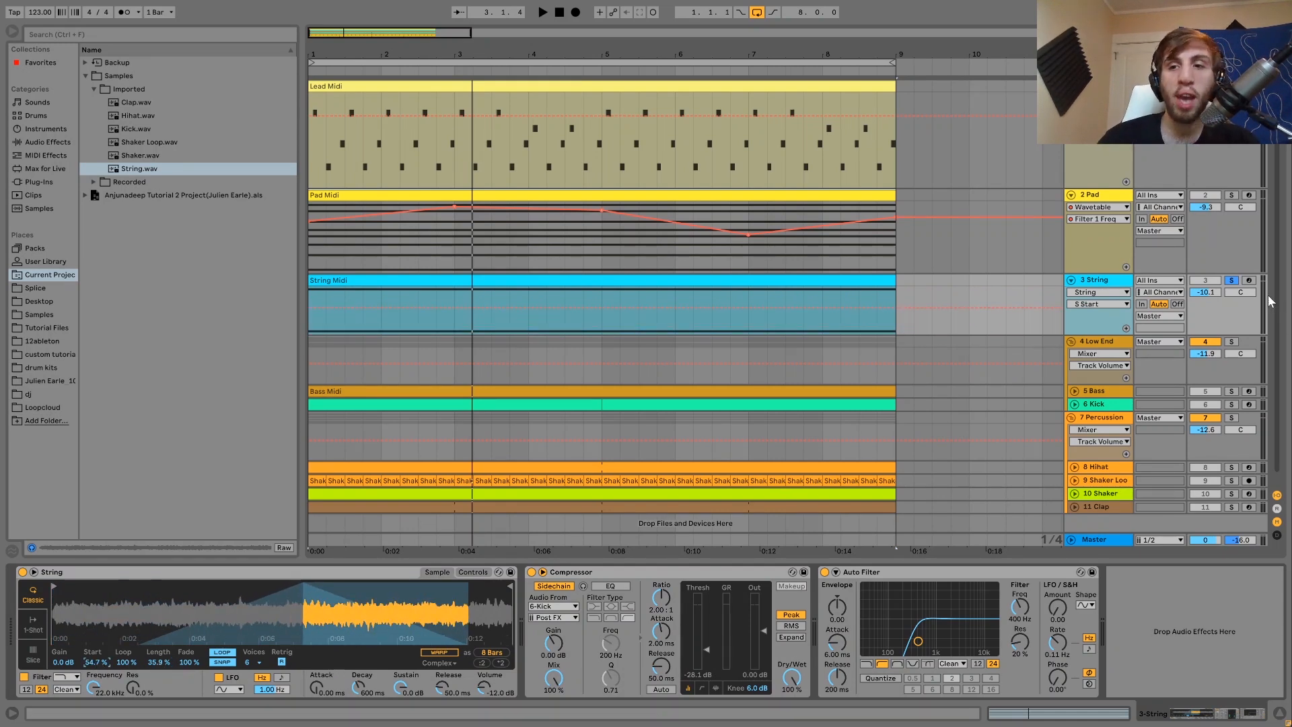
# - Arm the String track and audition a note with the sampler's loop at 7.81% Length and 0% Fade
pyautogui.click(1249, 280)
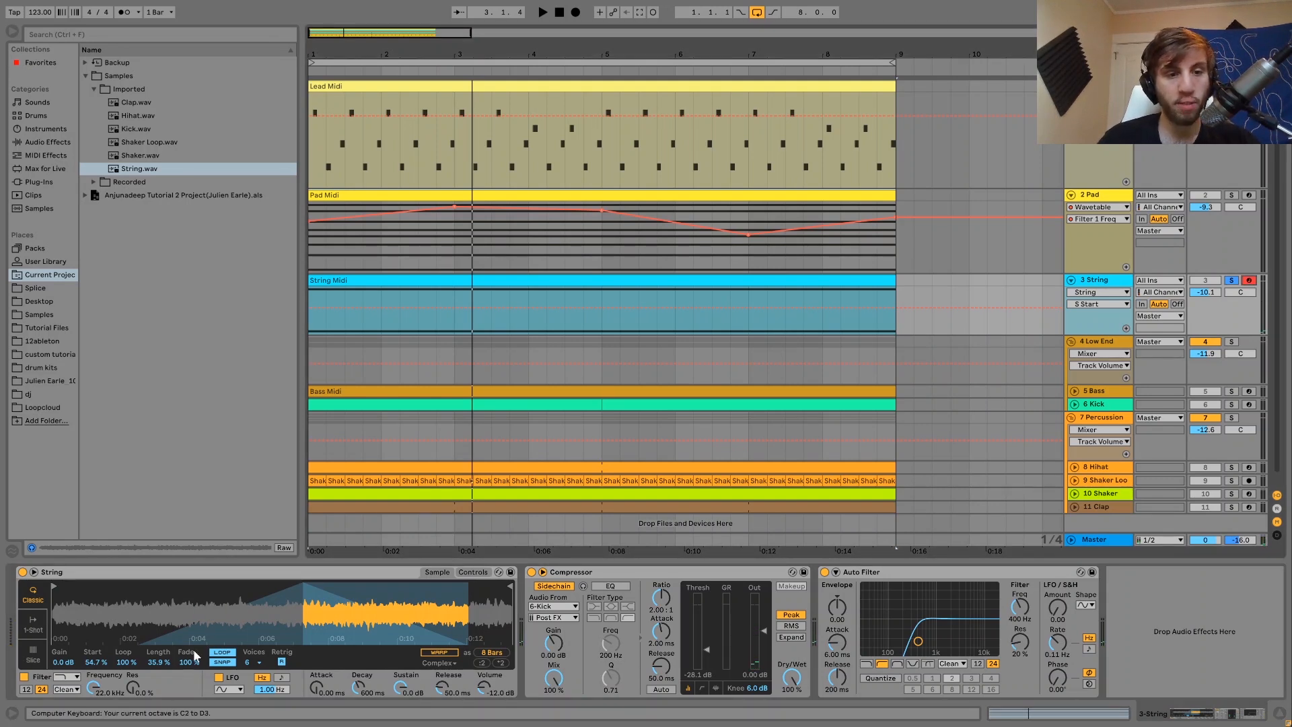
pyautogui.moveTo(159, 663); pyautogui.dragTo(183, 688)
pyautogui.press('a')
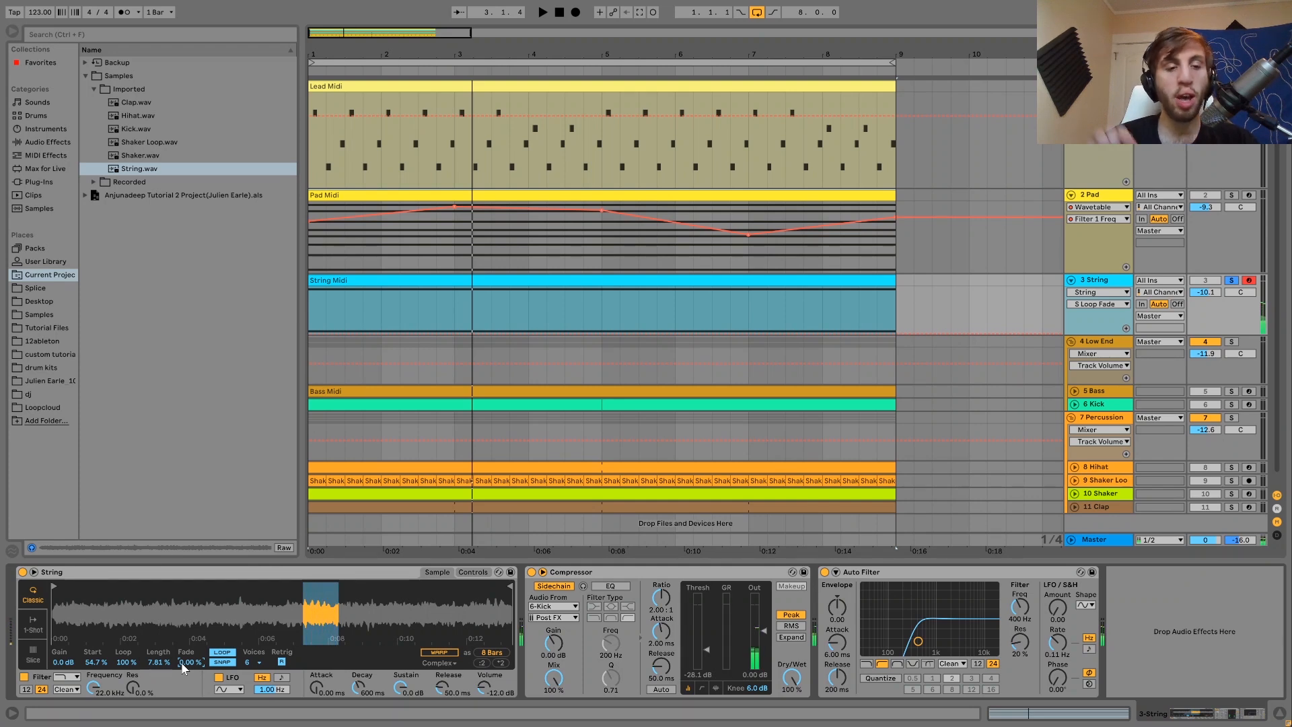
# - Undo the String sampler's last loop Length and Fade changes
pyautogui.hotkey('ctrl', 'z')
pyautogui.hotkey('ctrl', 'z')
pyautogui.hotkey('ctrl', 'z')
pyautogui.hotkey('ctrl', 'z')
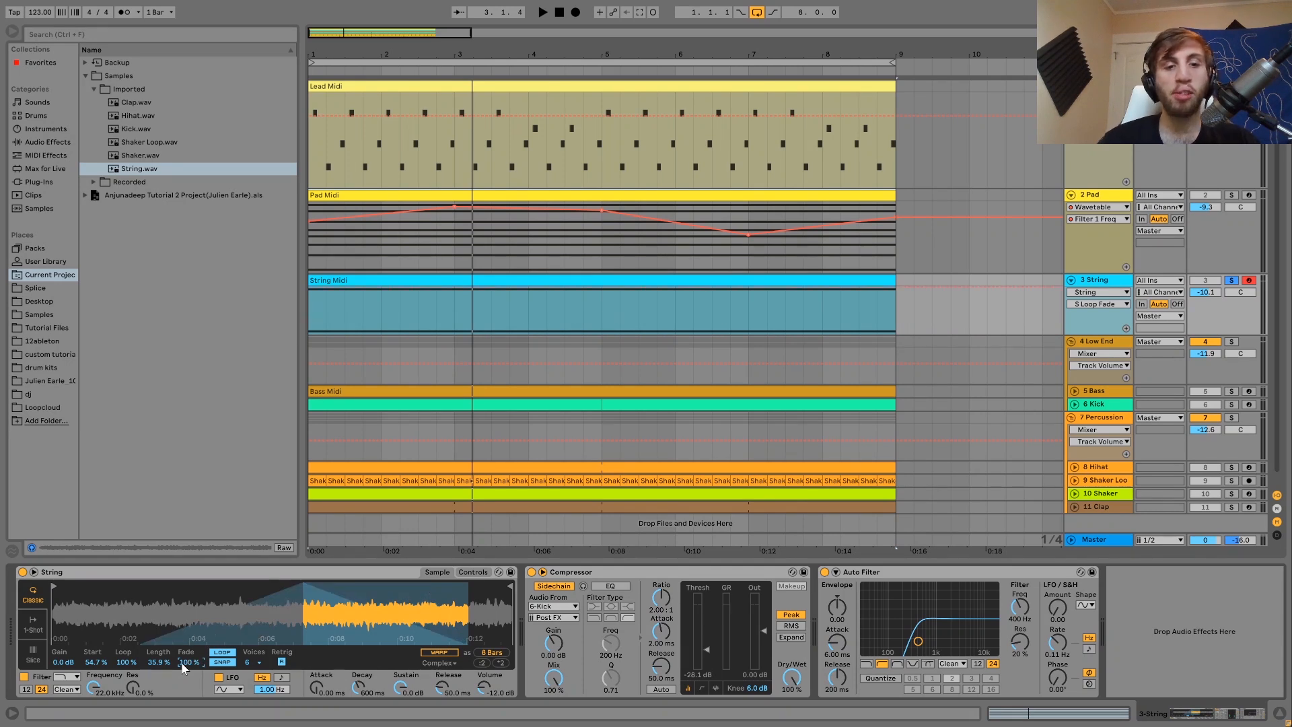
# - Play a note on the String with its crossfaded loop and examine the track's Compressor and Auto Filter
pyautogui.press('a')
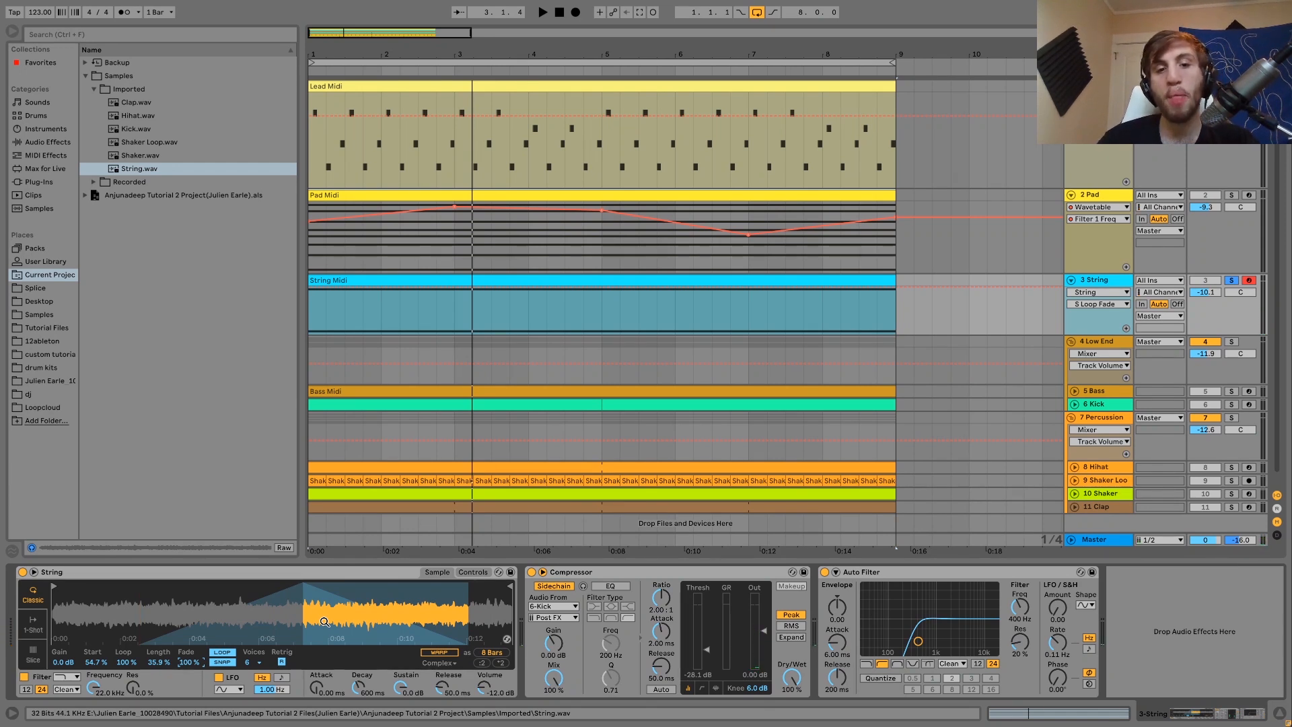
pyautogui.click(640, 572)
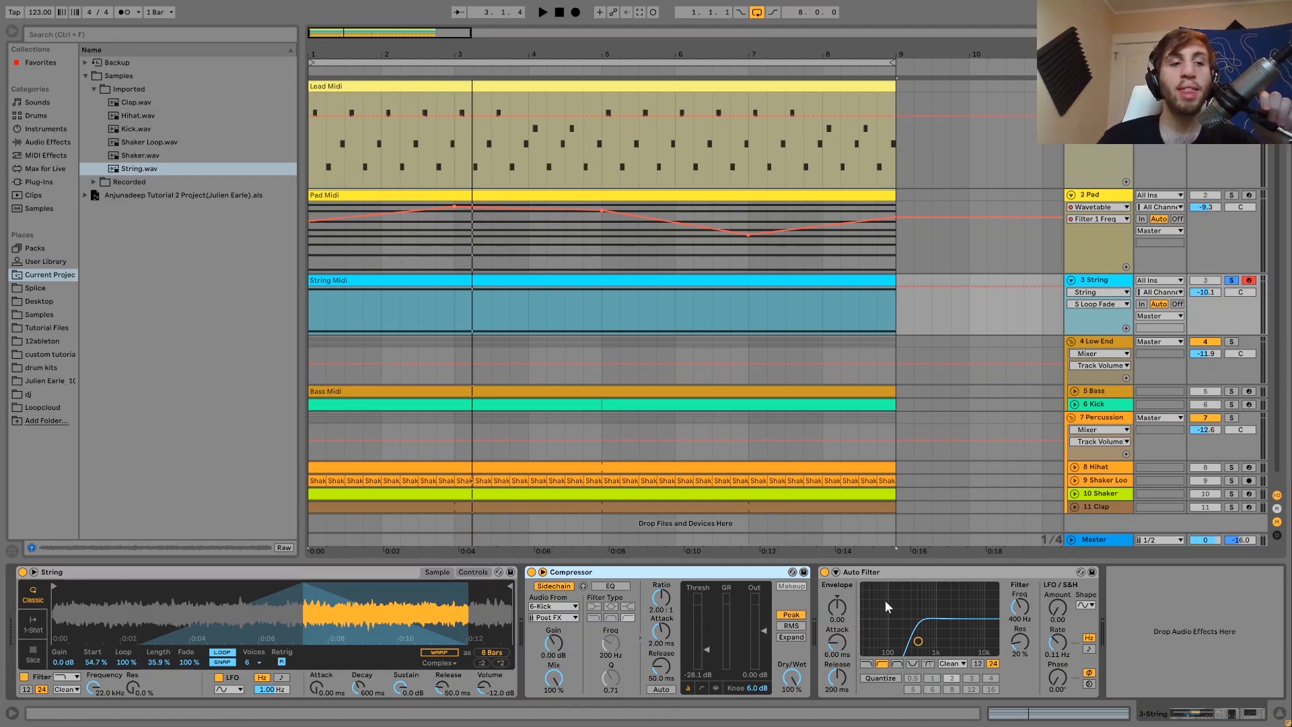
# - Solo the Bass track, unfold it to show its notes and F1 Freq automation, and start playback
pyautogui.click(1231, 391)
pyautogui.click(1122, 391)
pyautogui.click(1074, 391)
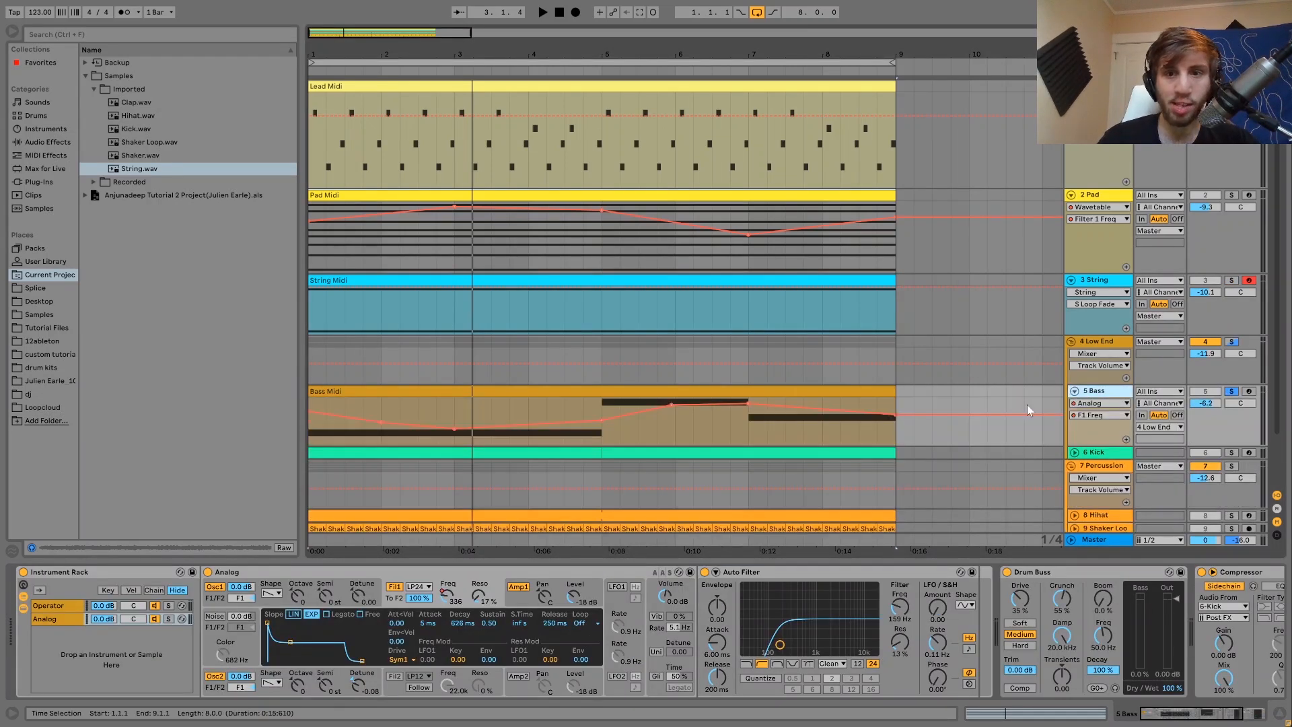
pyautogui.press('space')
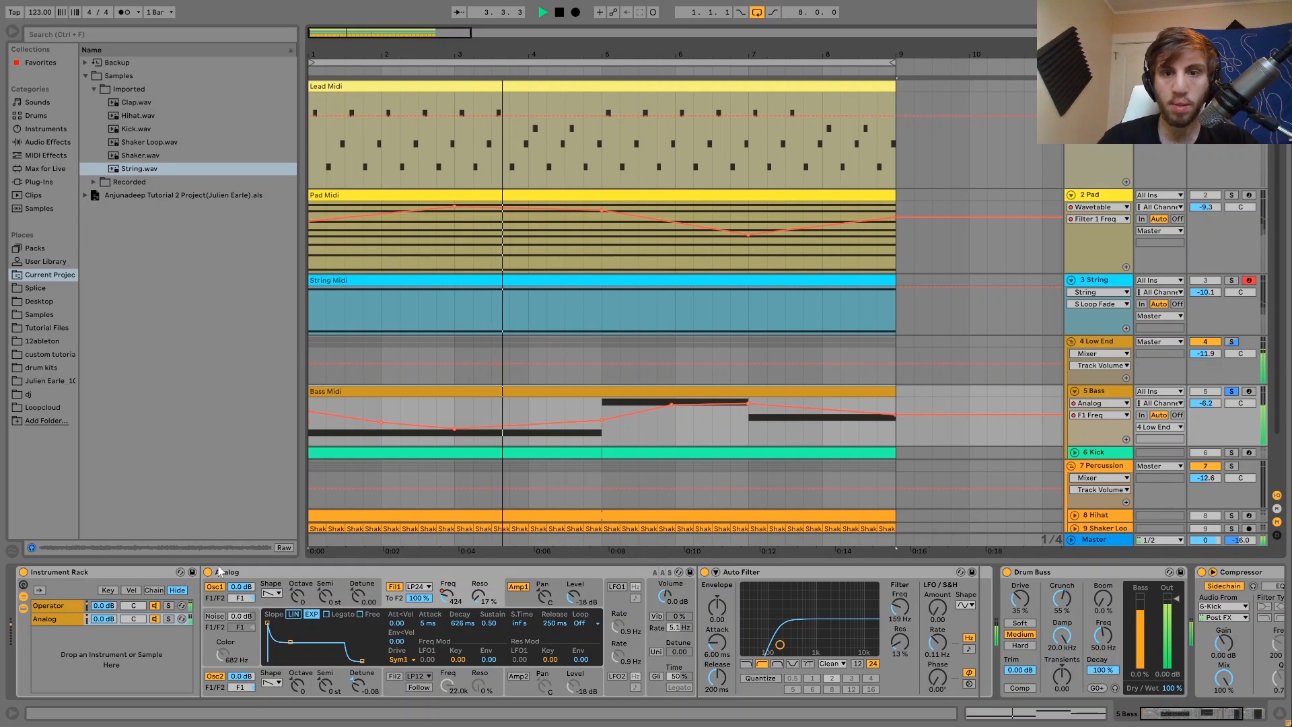
# - Open the Bass MIDI clip and examine its three notes, A#0, D1 and C1
pyautogui.doubleClick(614, 391)
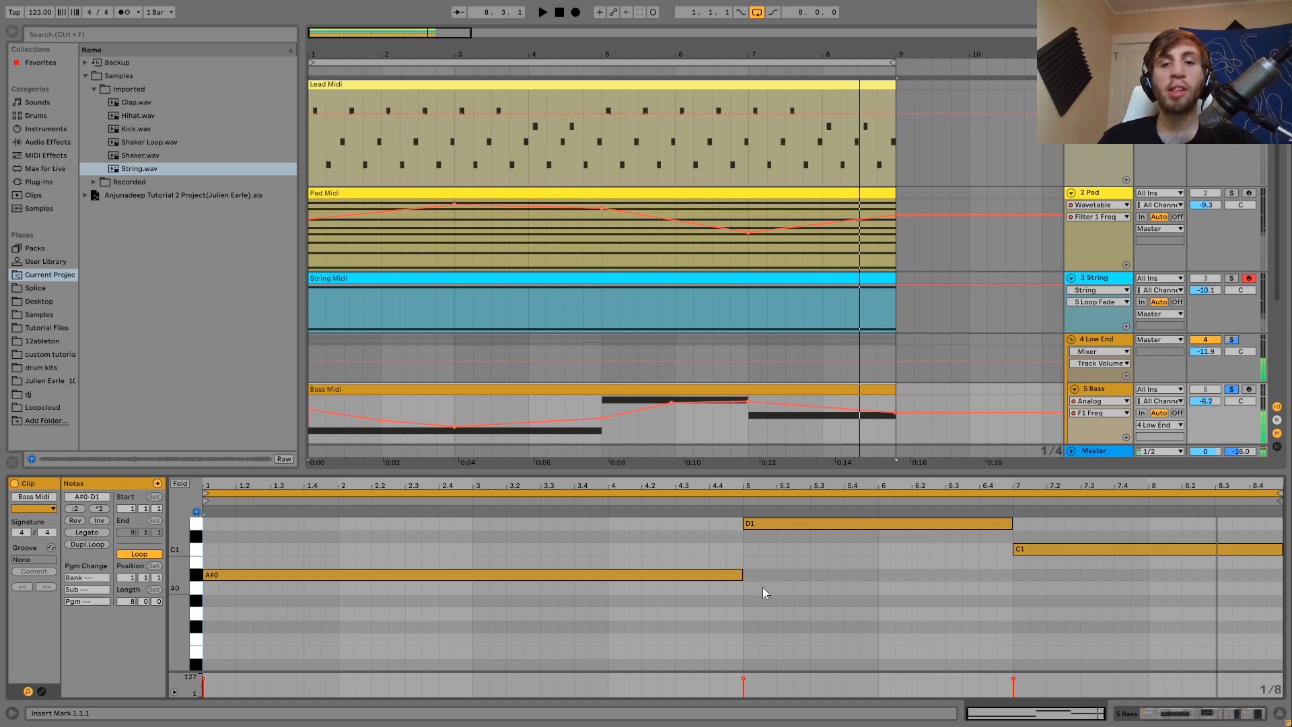
pyautogui.press('space')
pyautogui.click(711, 572)
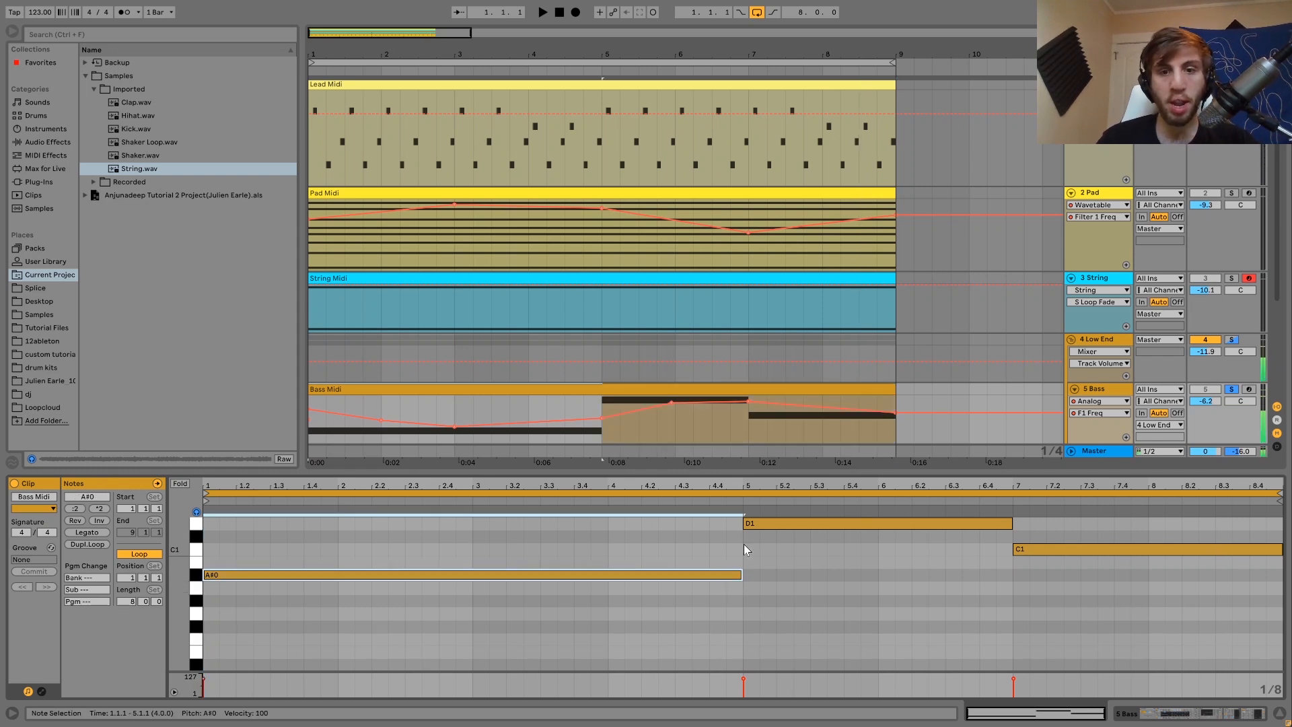
pyautogui.click(763, 523)
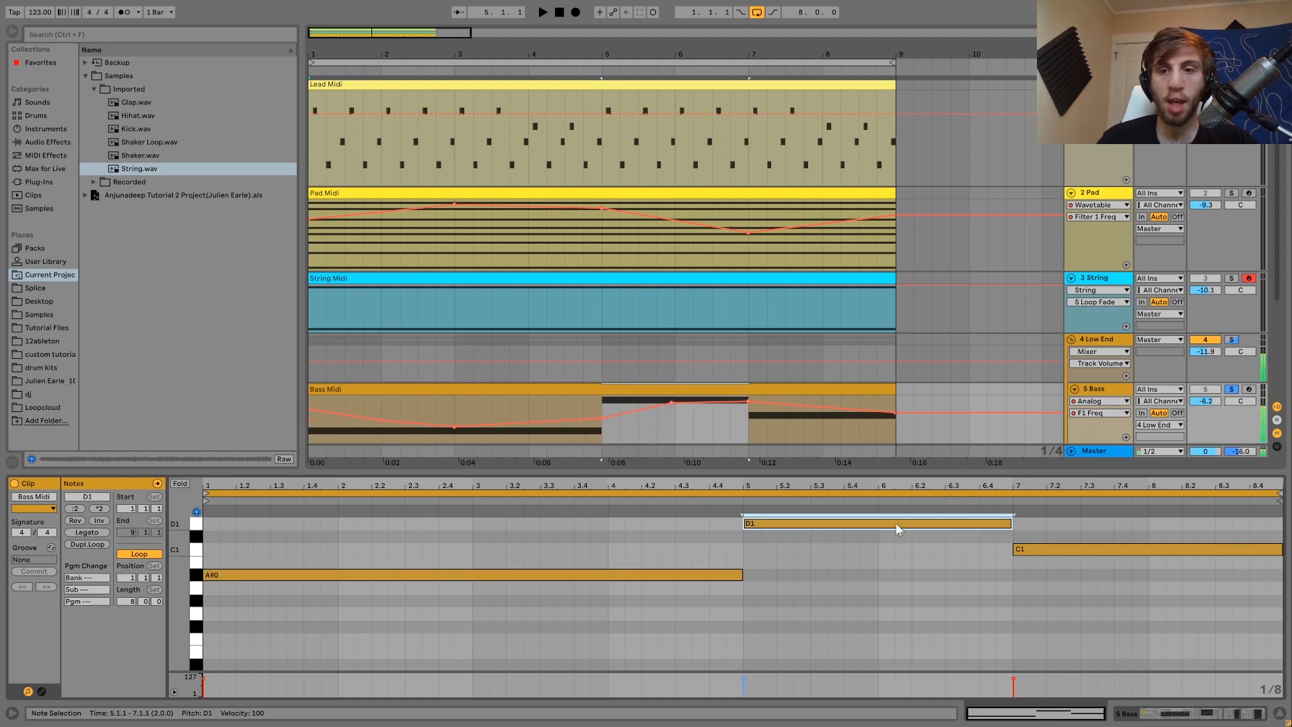
pyautogui.click(1034, 550)
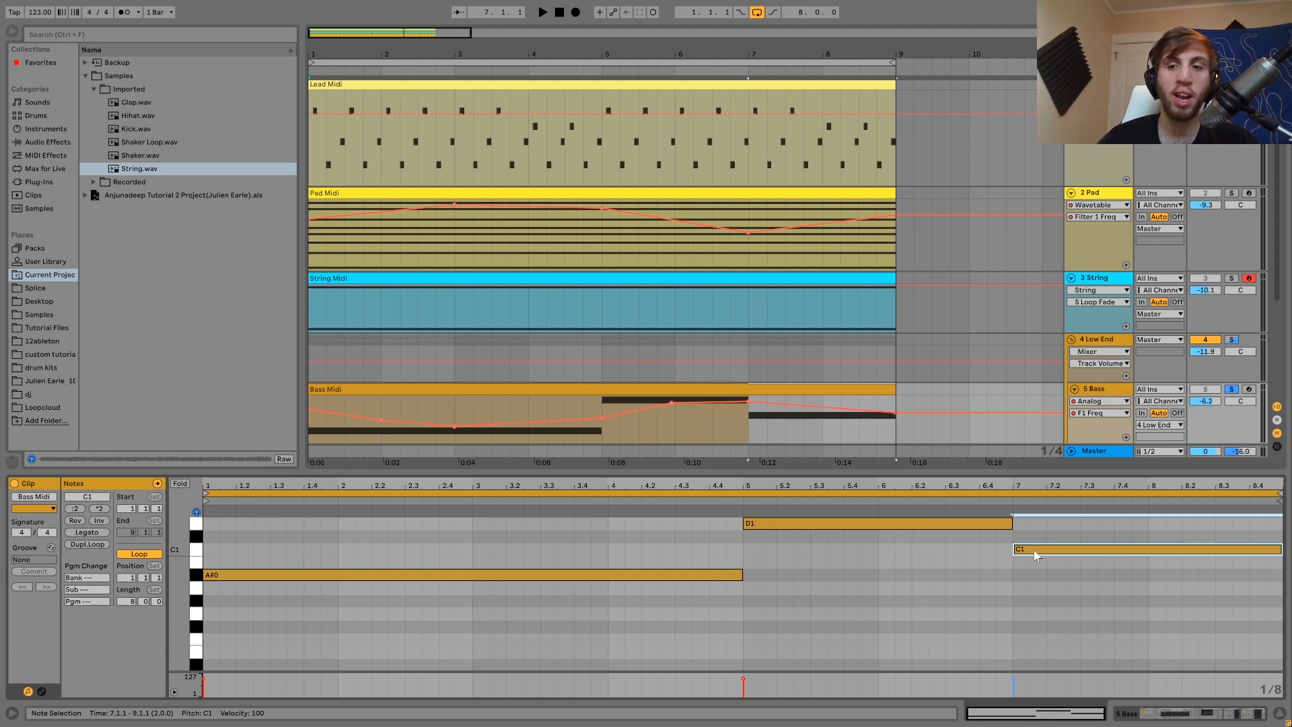
pyautogui.click(734, 590)
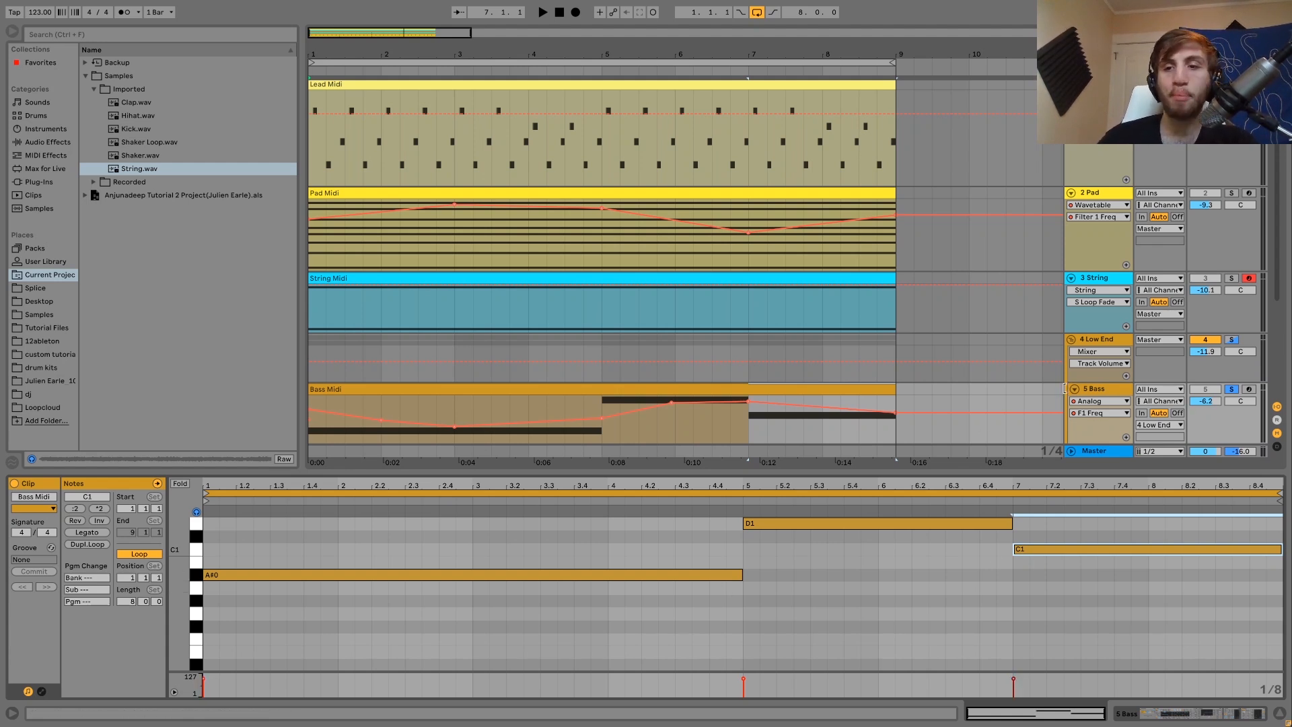
# - Solo the String and Pad alongside the Bass, play them together, and return to soloing only the Bass
pyautogui.click(1093, 389)
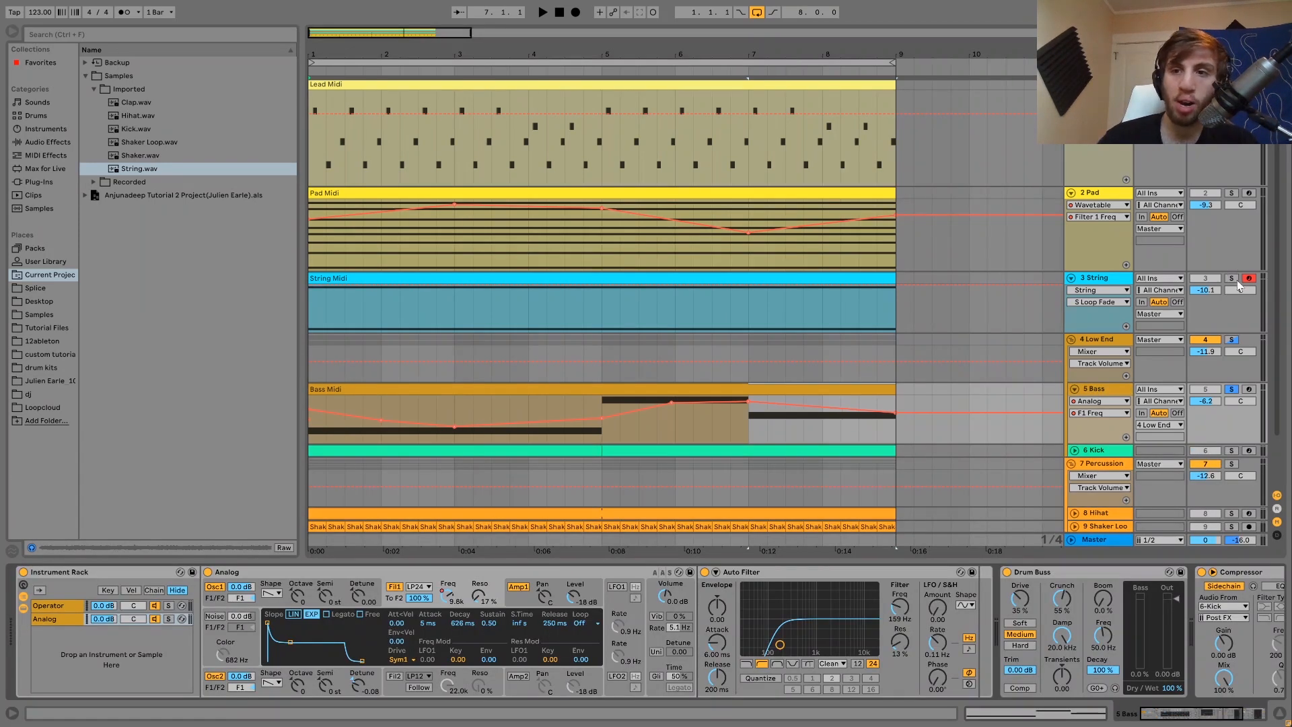
pyautogui.click(1233, 279)
pyautogui.click(1232, 194)
pyautogui.press('space')
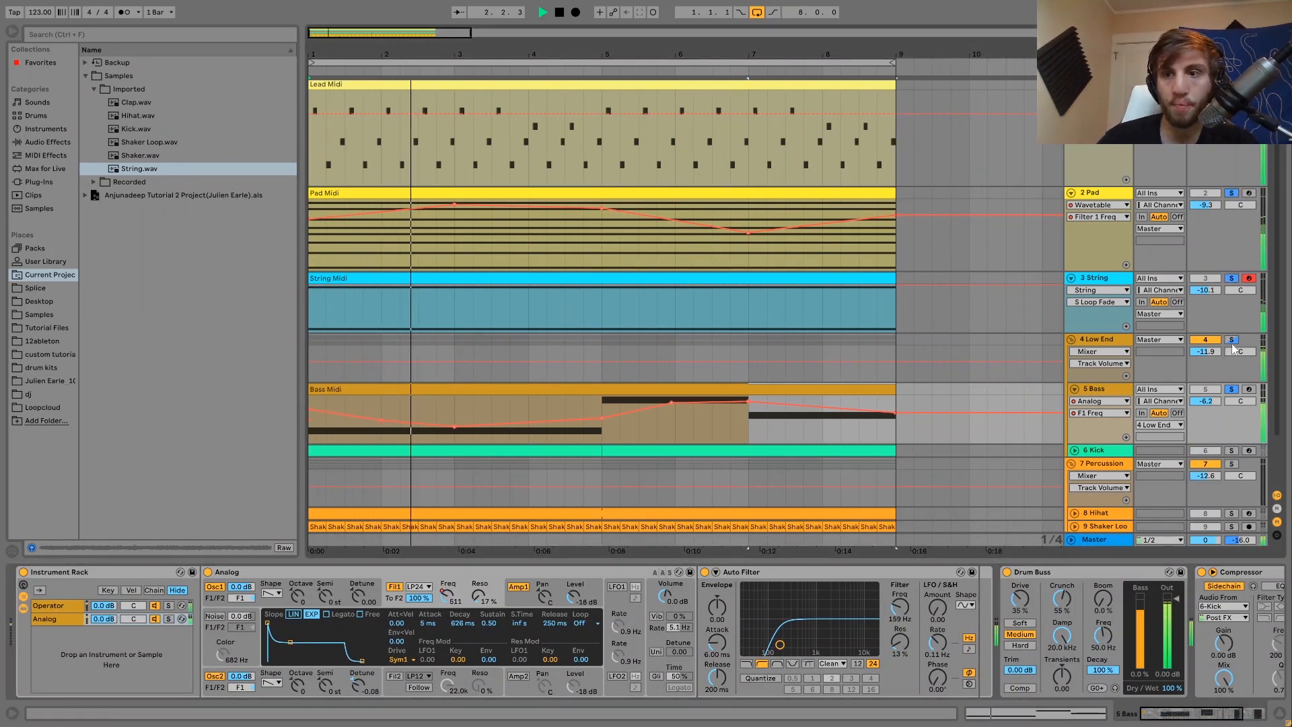
pyautogui.click(1232, 389)
pyautogui.press('space')
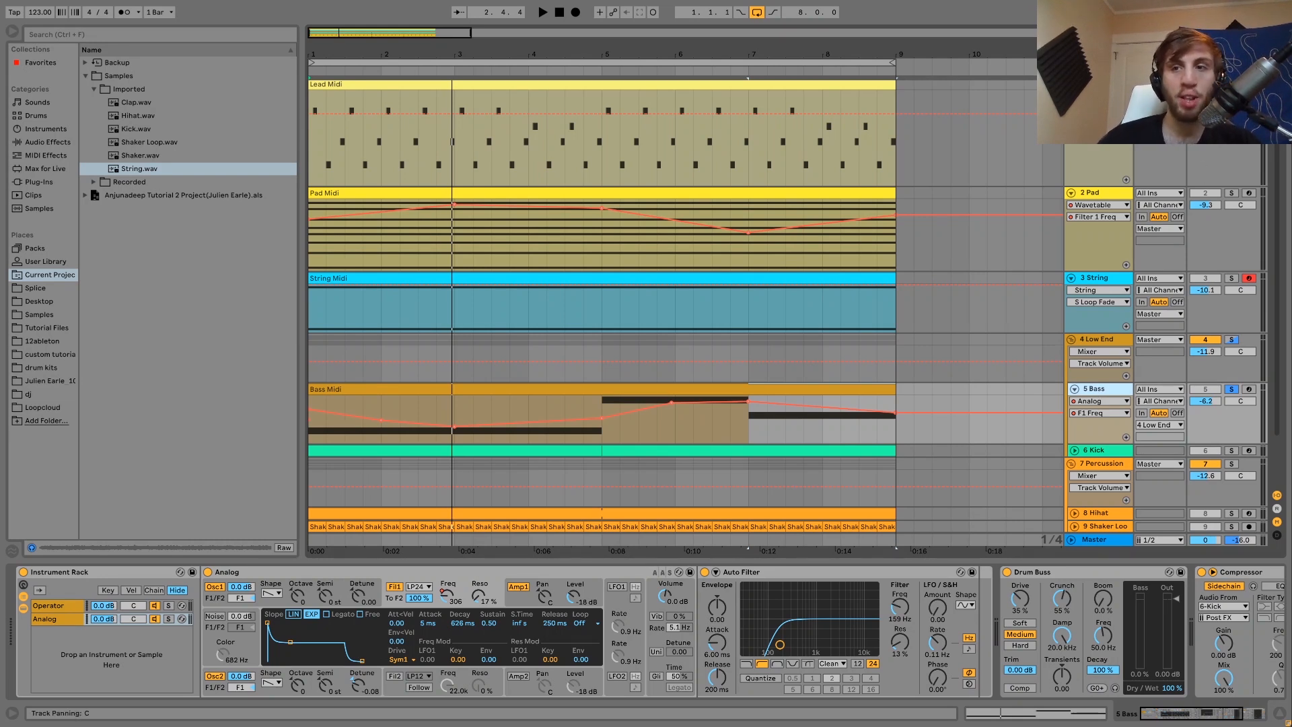
# - Play the Bass while toggling the Pad's solo, and stop with the Bass track selected
pyautogui.keyDown('ctrl'); pyautogui.click(1232, 193); pyautogui.keyUp('ctrl')
pyautogui.press('space')
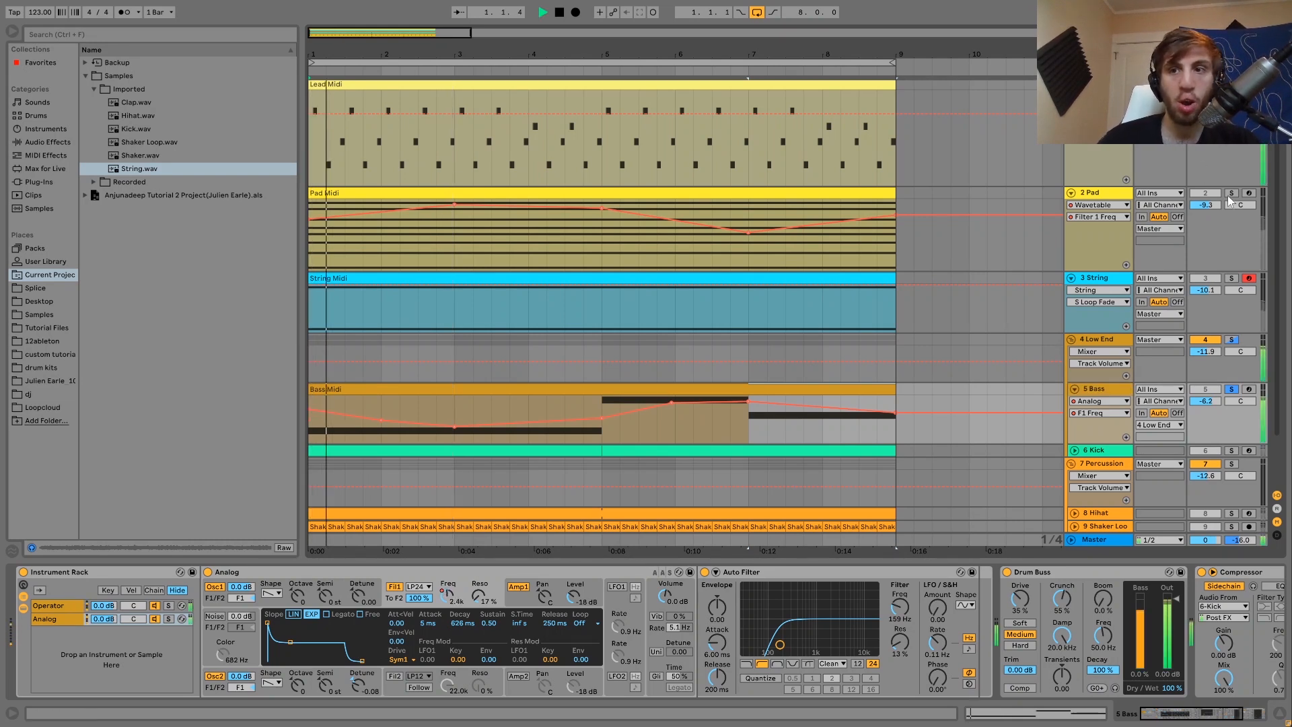
pyautogui.click(1231, 193)
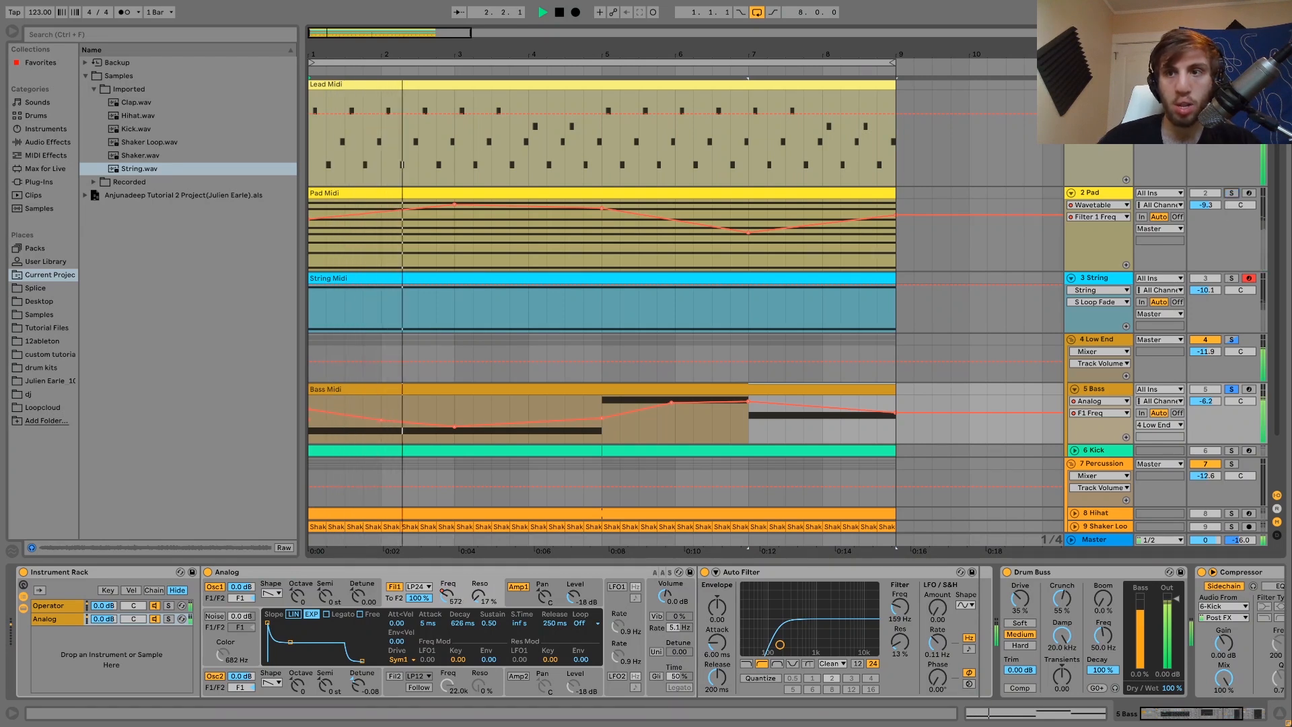
pyautogui.click(1104, 386)
pyautogui.press('space')
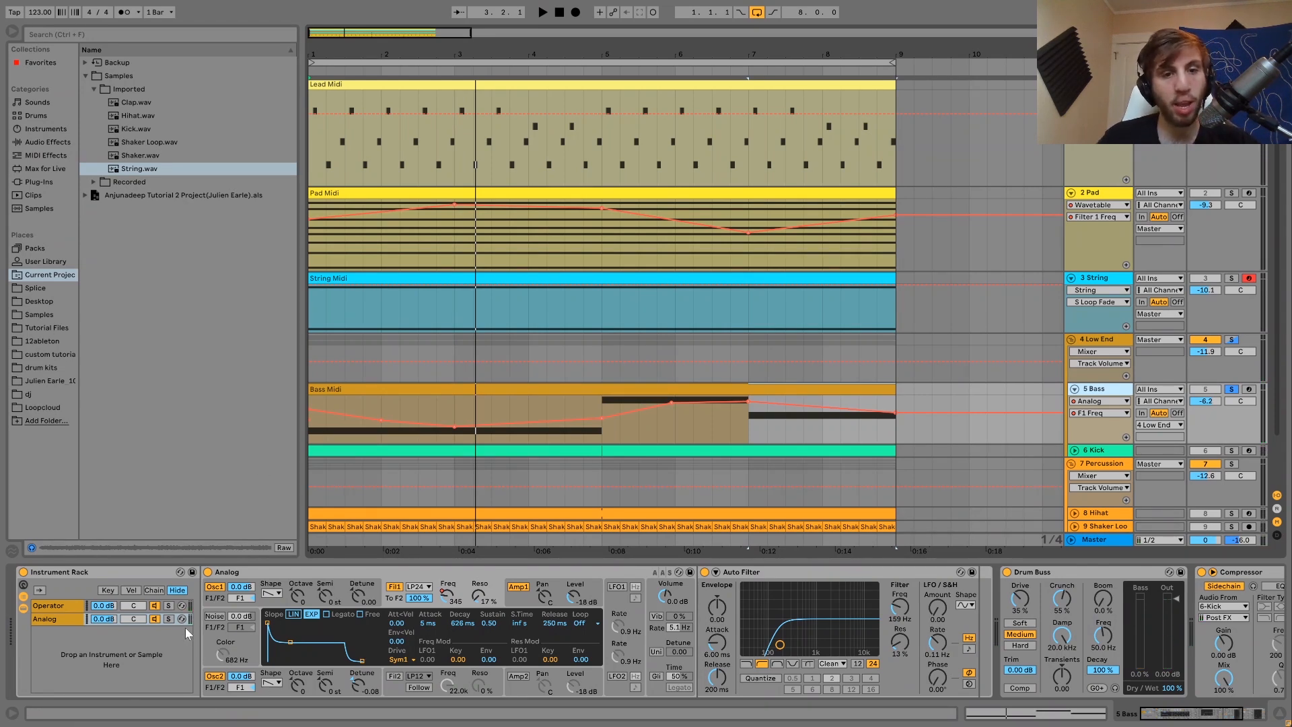
# - Solo the Operator chain in the Bass's Instrument Rack and examine its oscillator levels
pyautogui.click(168, 605)
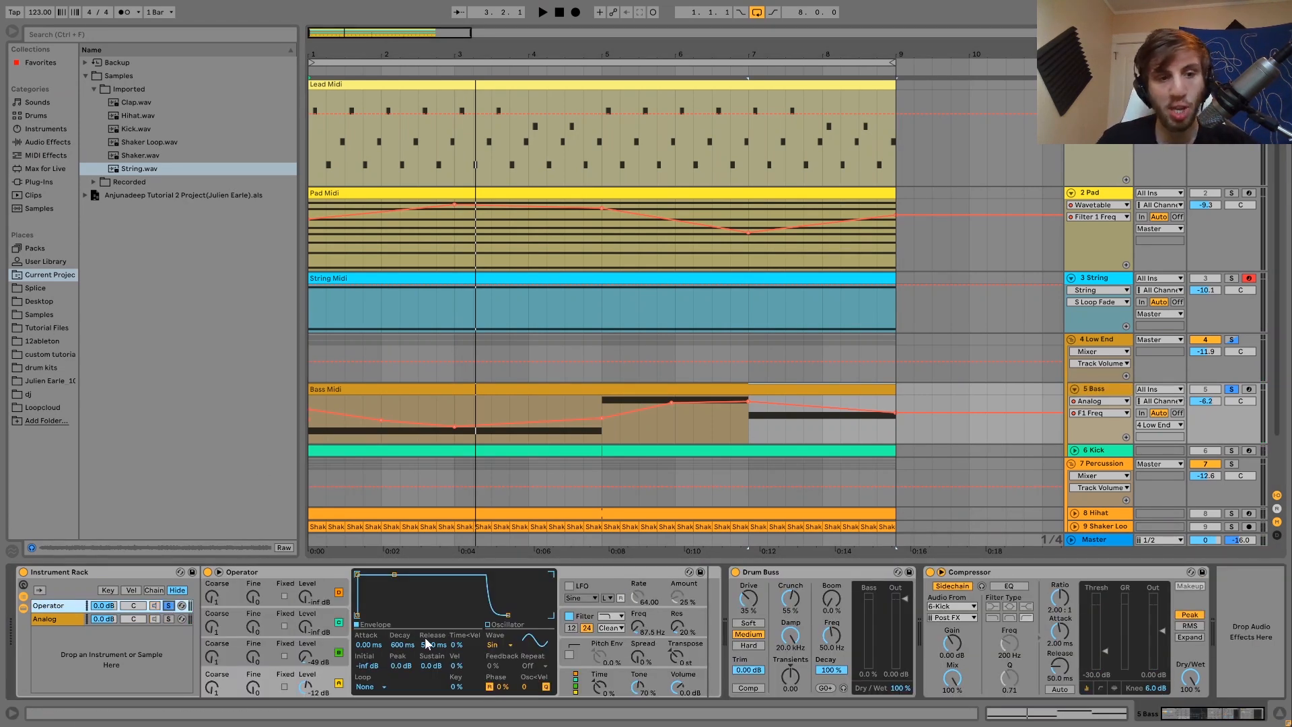
pyautogui.click(324, 647)
pyautogui.click(308, 660)
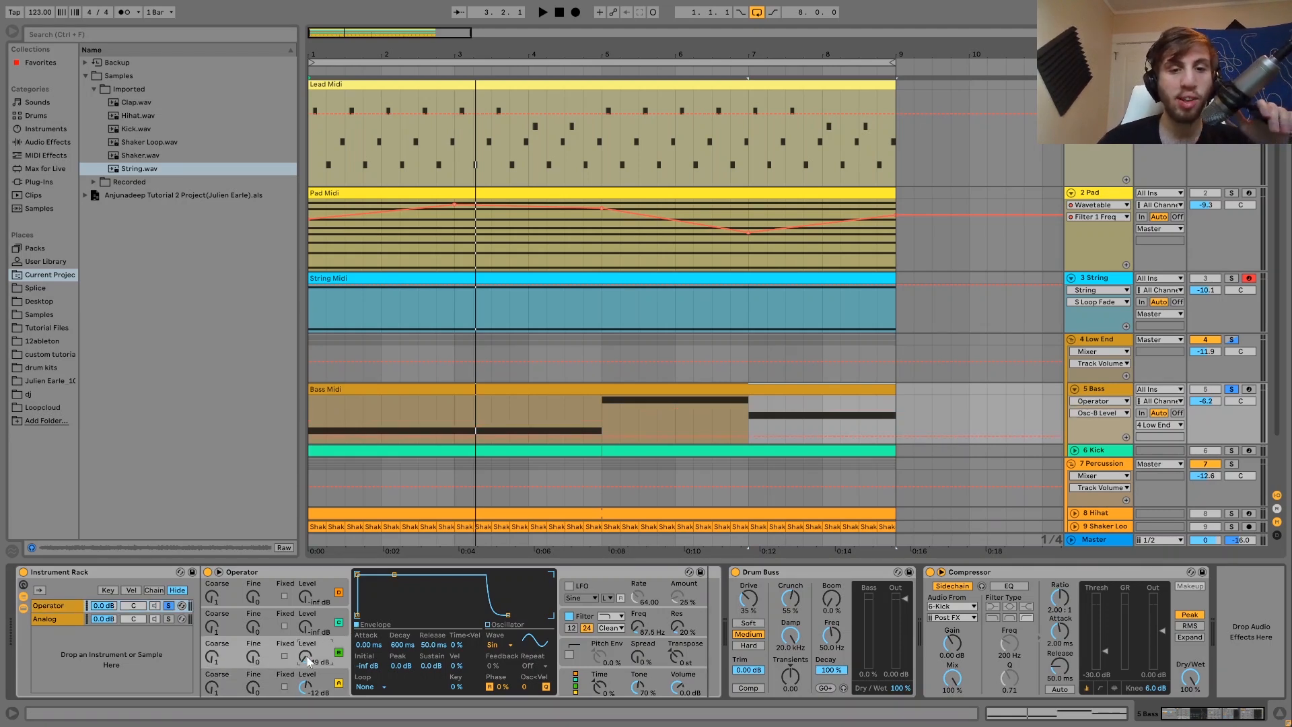
# - Compare the Operator with its filter off and back on by playing the Bass from bars 4 and 5
pyautogui.click(569, 616)
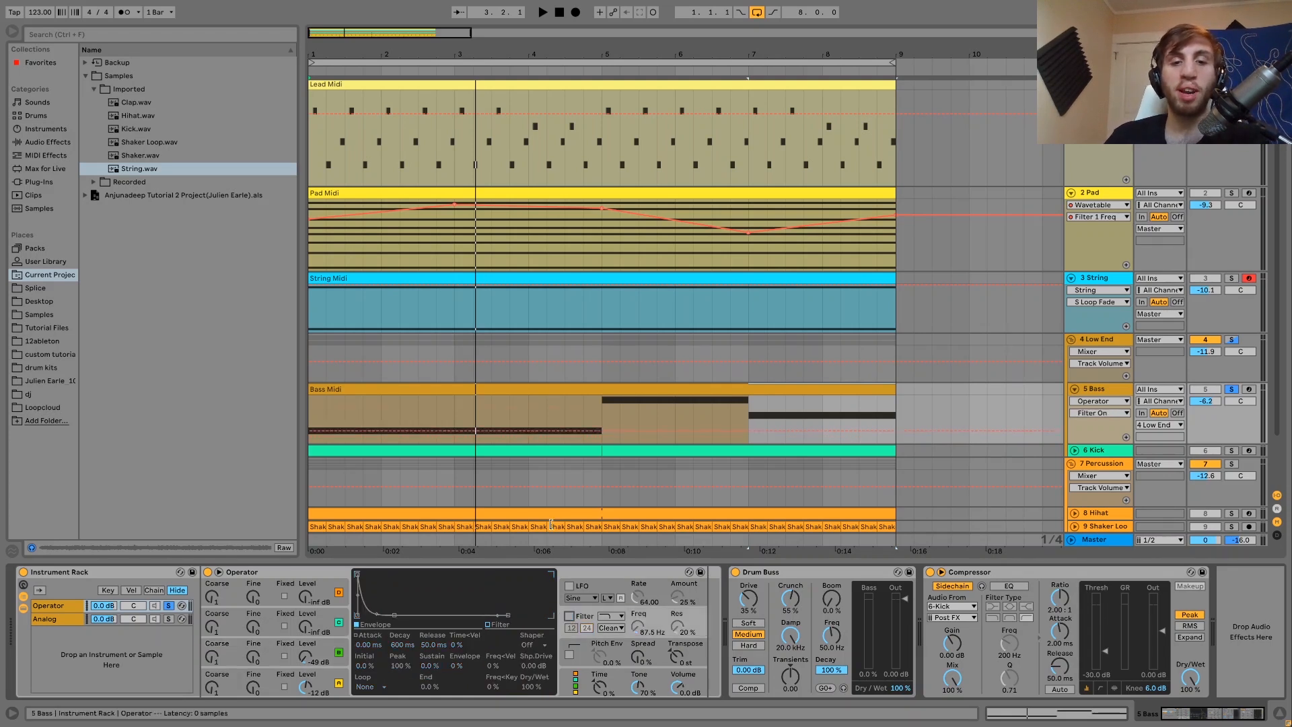
pyautogui.click(525, 411)
pyautogui.press('space')
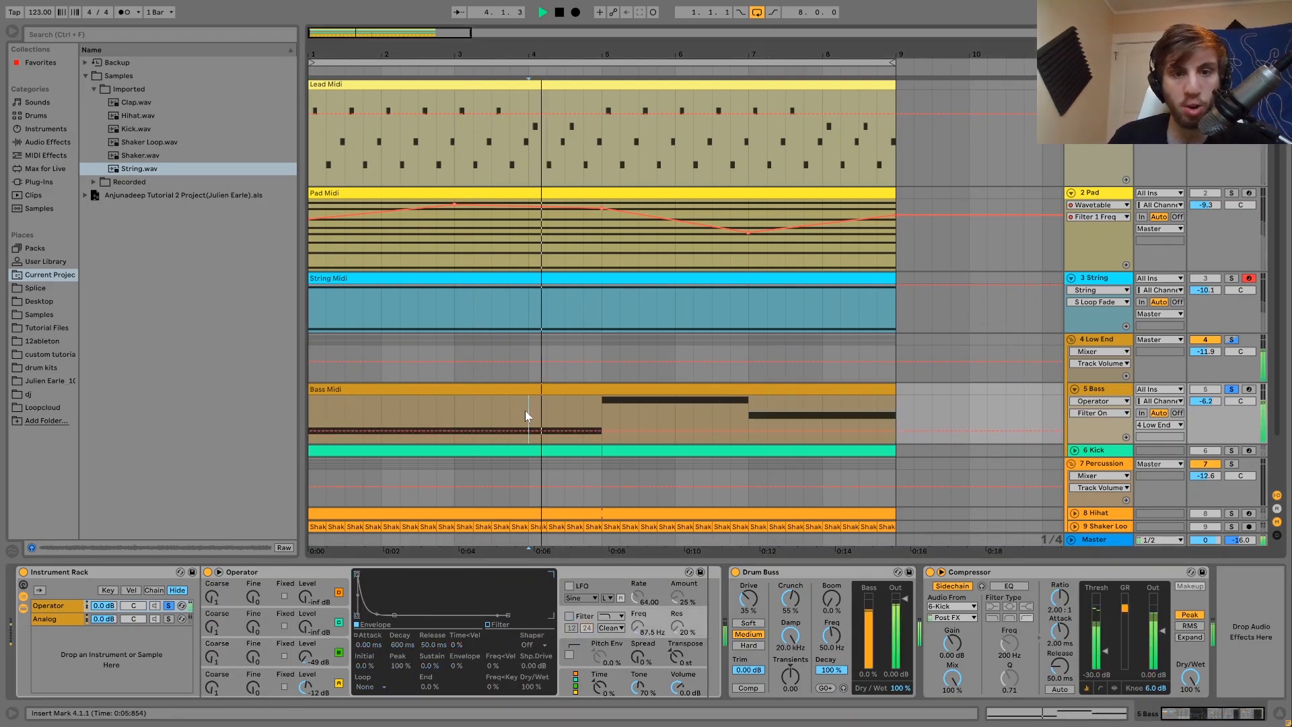
pyautogui.click(603, 407)
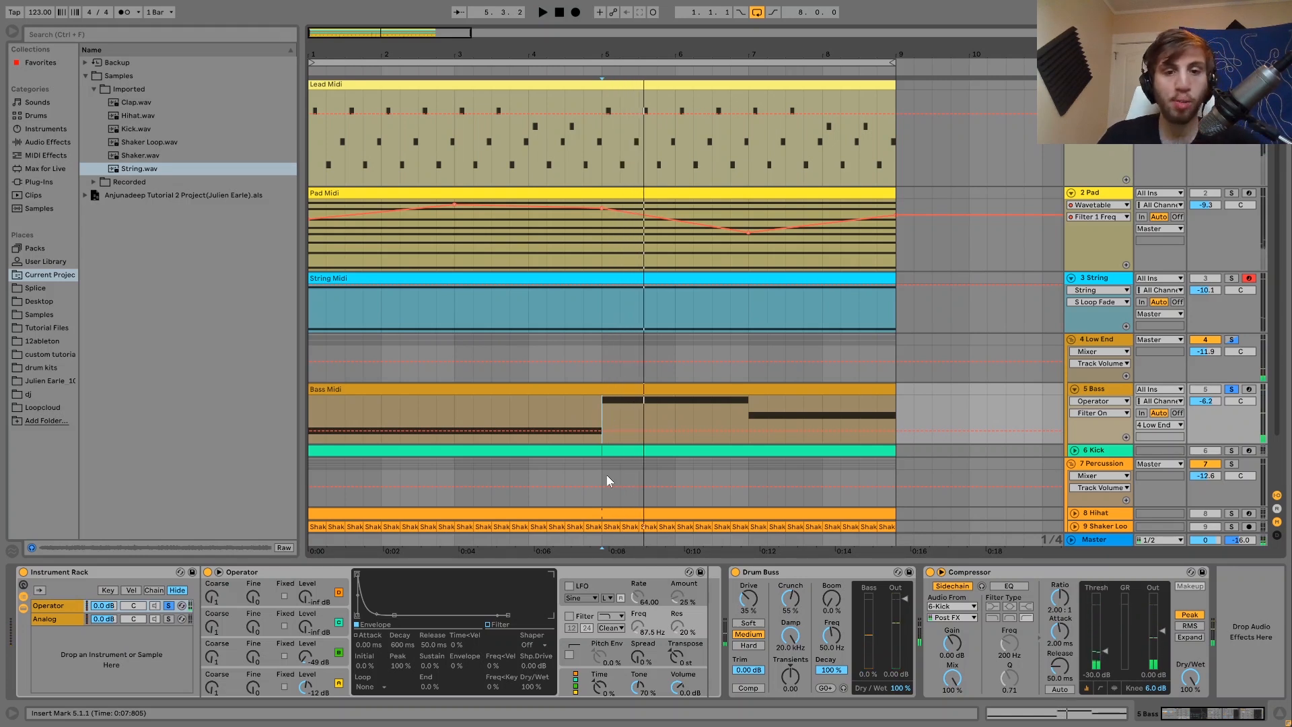
pyautogui.click(569, 616)
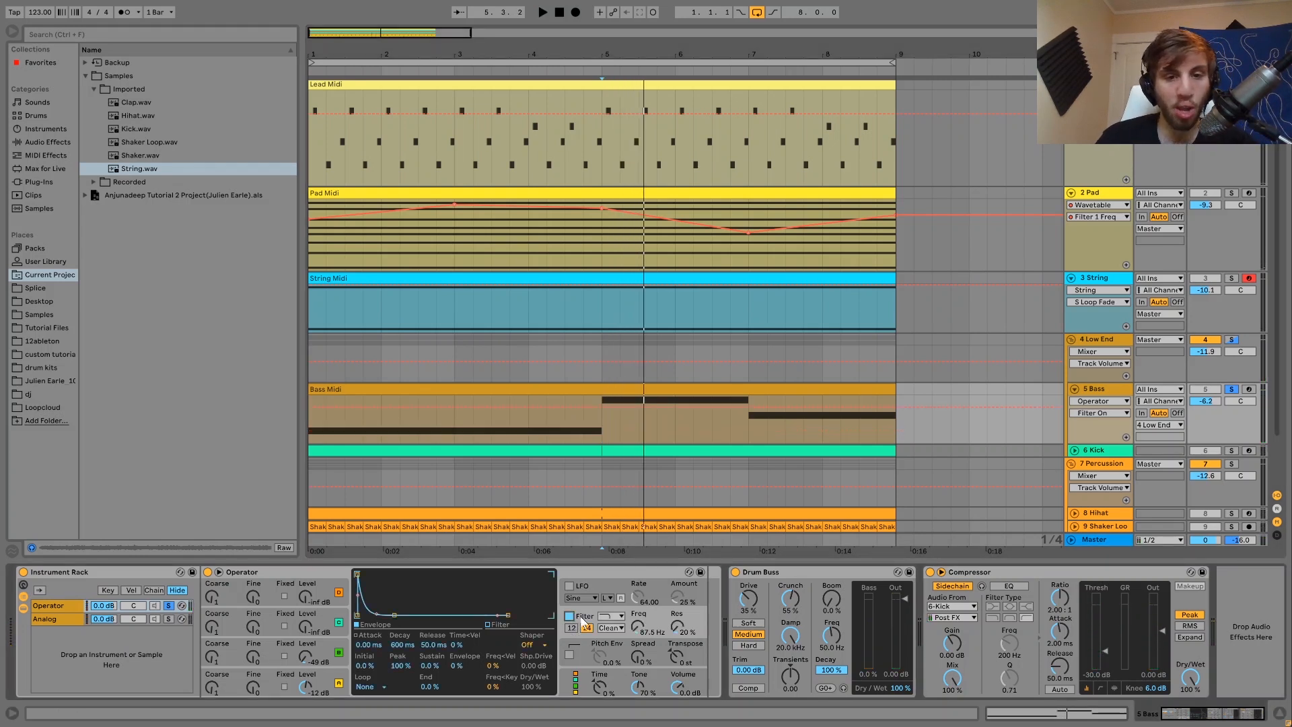
pyautogui.click(529, 430)
pyautogui.press('space')
pyautogui.click(601, 436)
pyautogui.press('space')
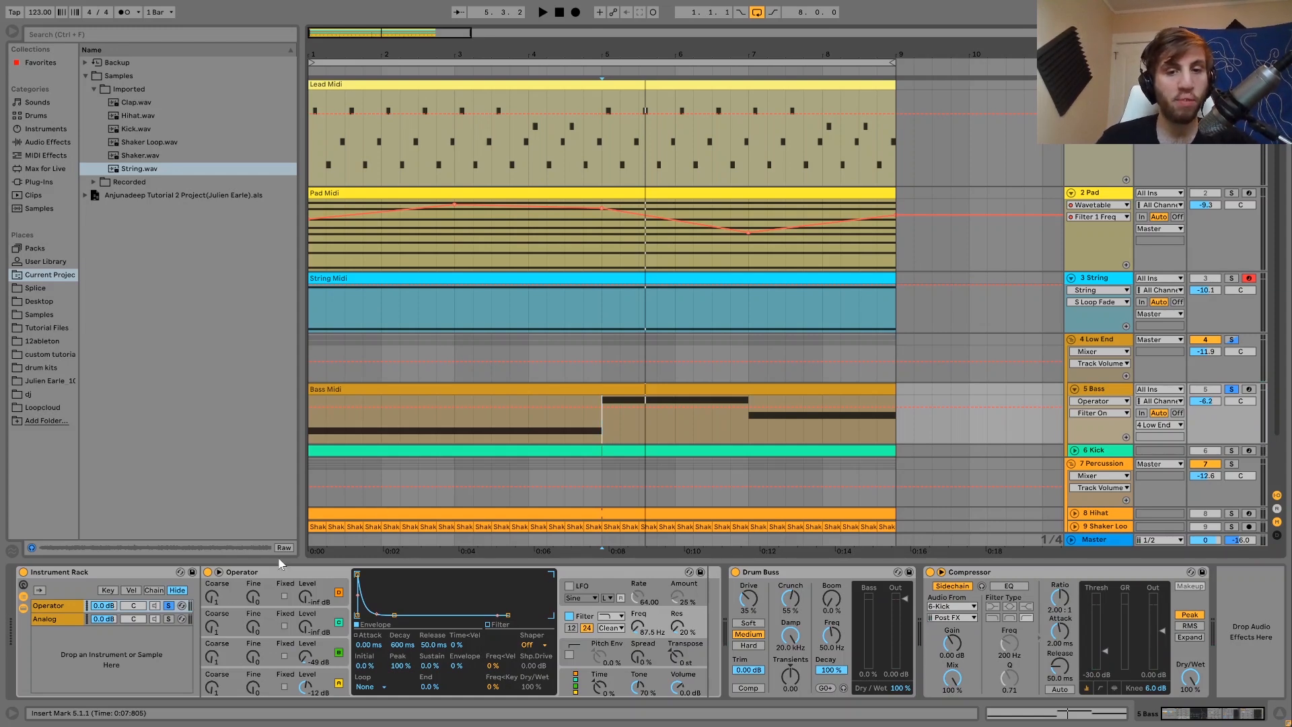
# - Solo the Analog chain in the Bass's Instrument Rack and play the Bass clip
pyautogui.click(154, 620)
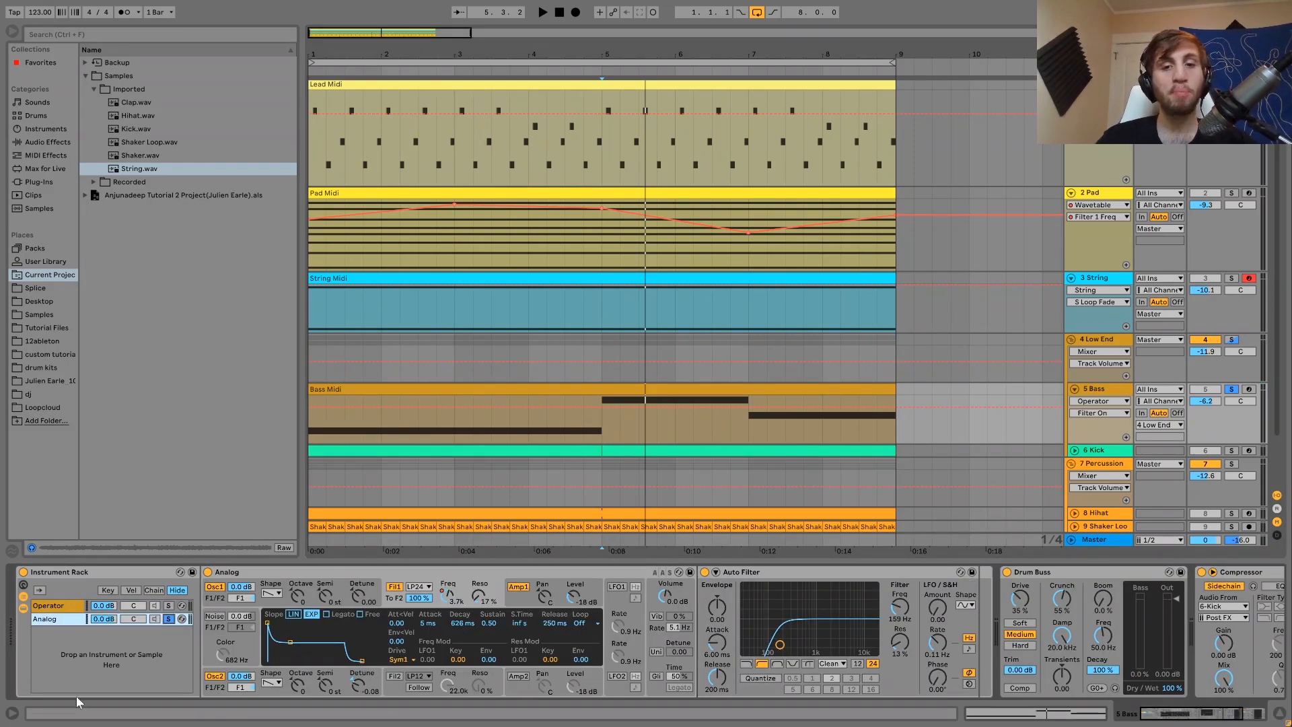
pyautogui.press('space')
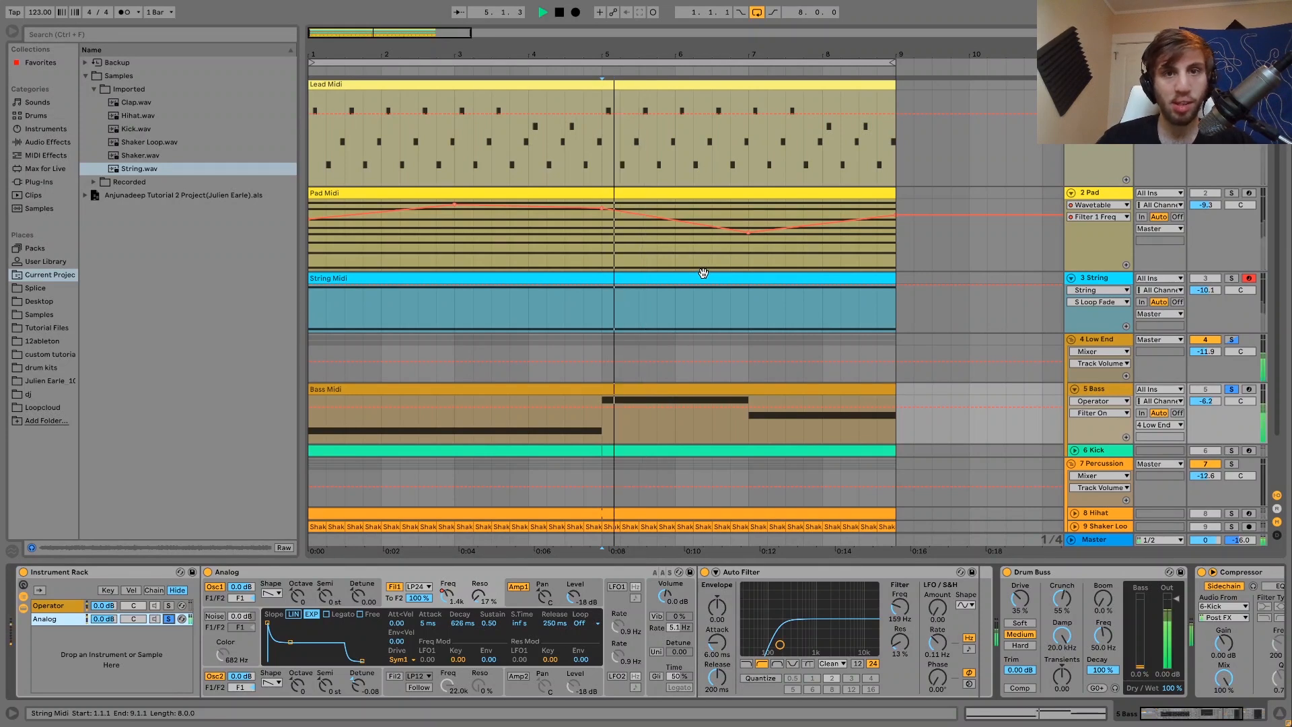
pyautogui.click(655, 390)
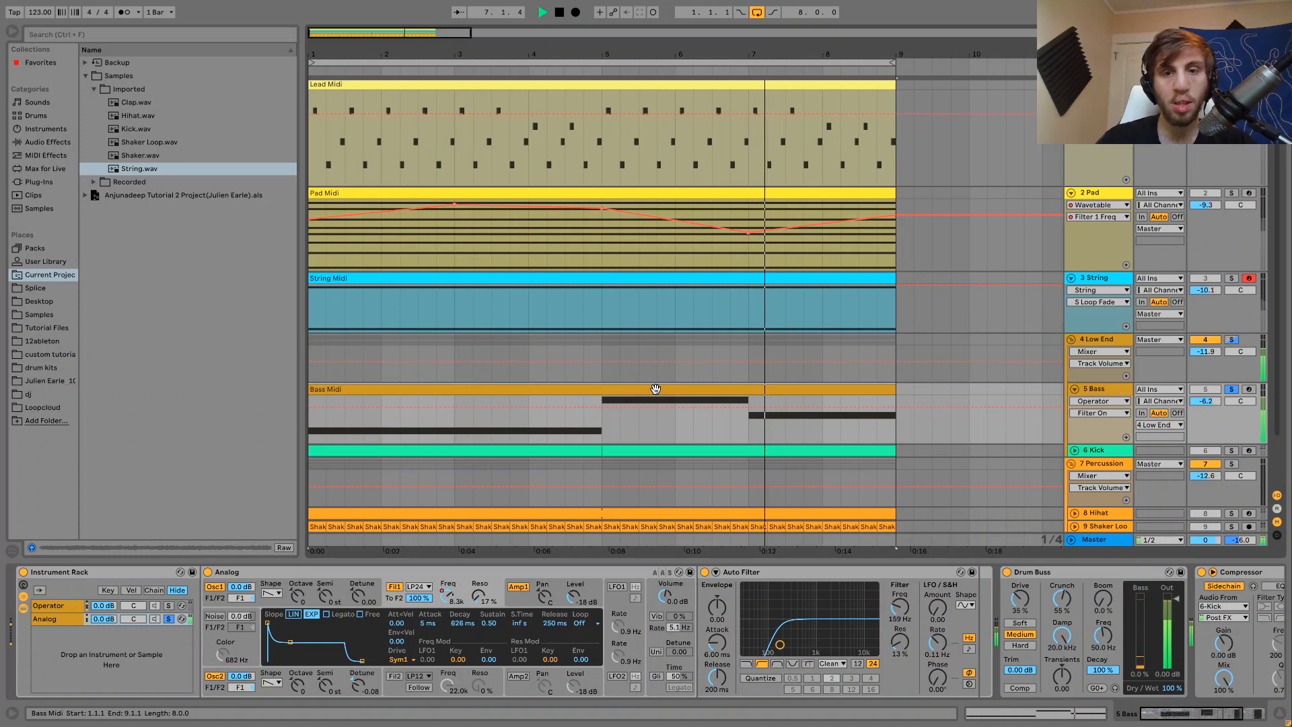
pyautogui.press('space')
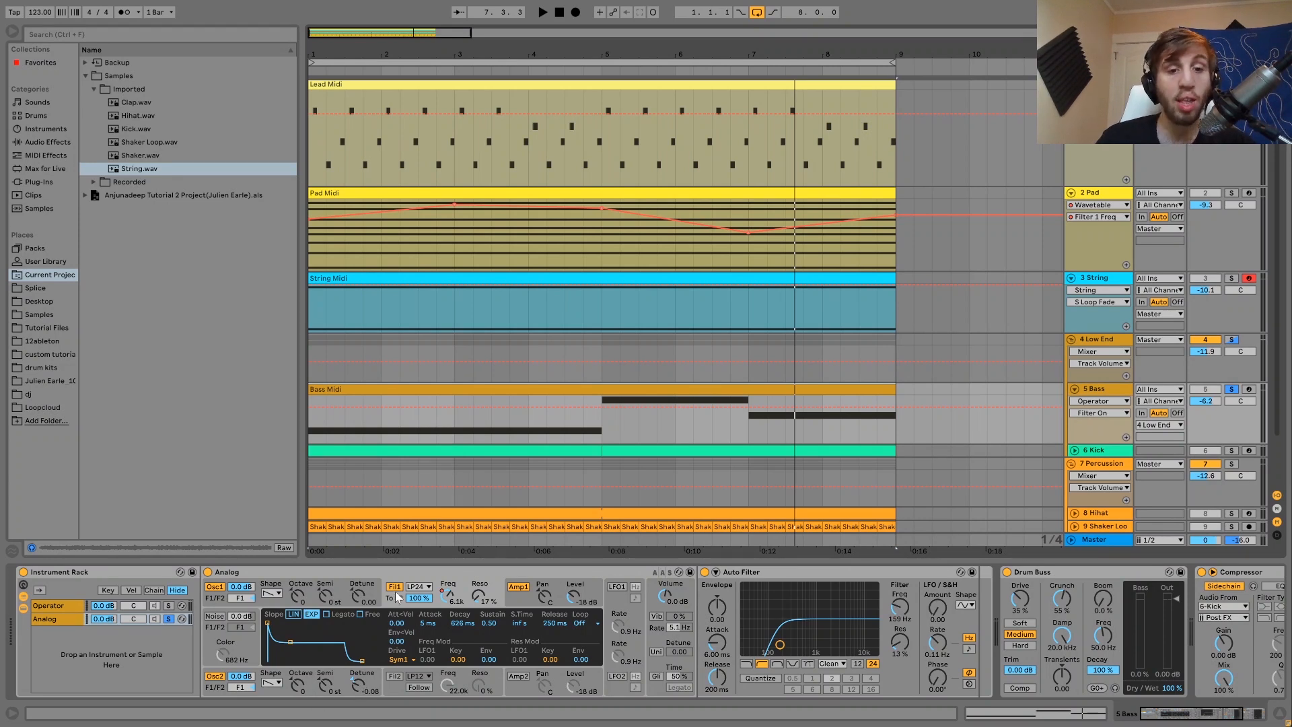
# - Show Analog's F1 Freq automation and play the Bass with the Pad temporarily soloed alongside it
pyautogui.click(449, 597)
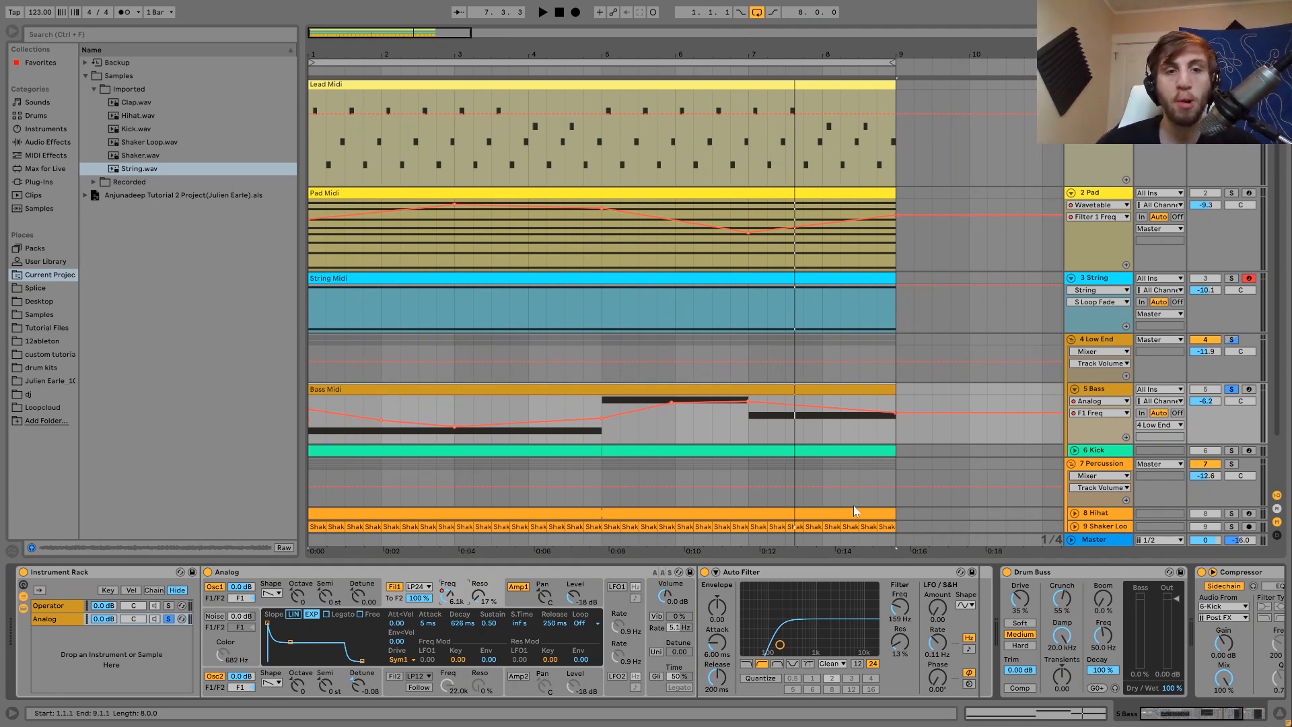
pyautogui.press('space')
pyautogui.click(1232, 193)
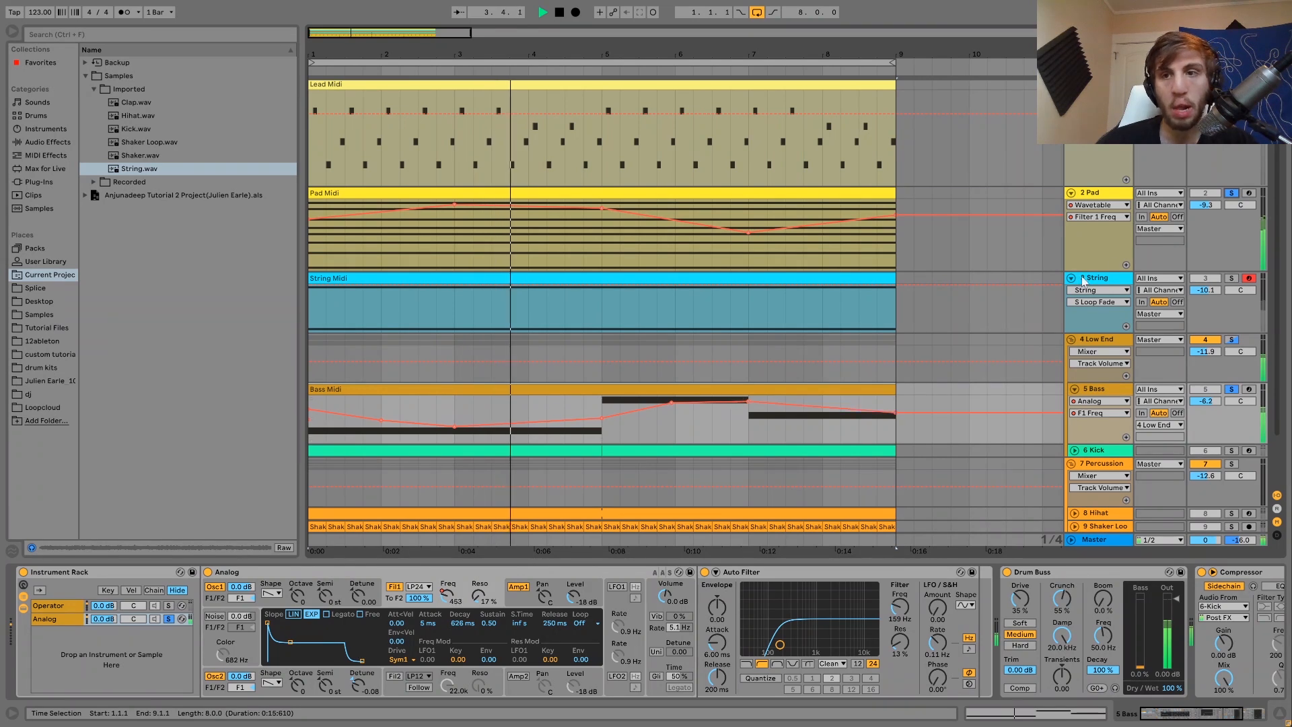
pyautogui.click(1232, 193)
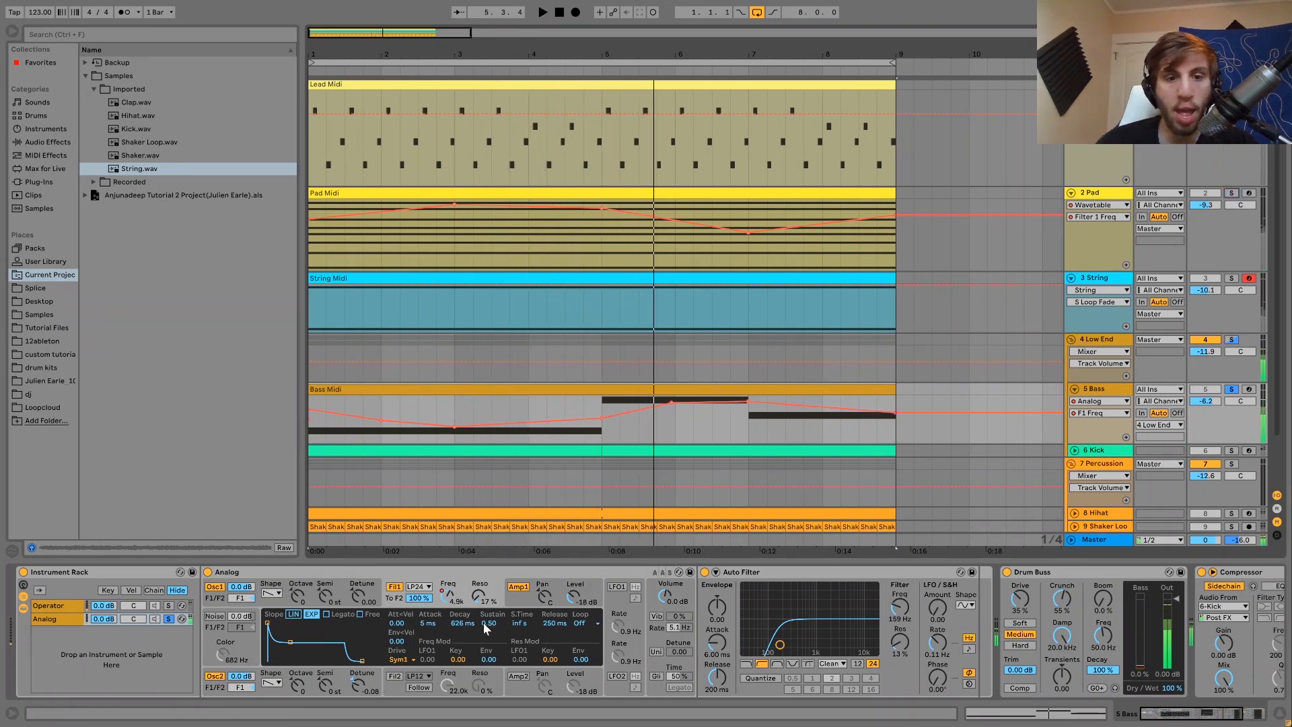
# - Examine Analog's Amp1 envelope and play the Bass with neither the Operator nor the Analog chain soloed
pyautogui.click(515, 599)
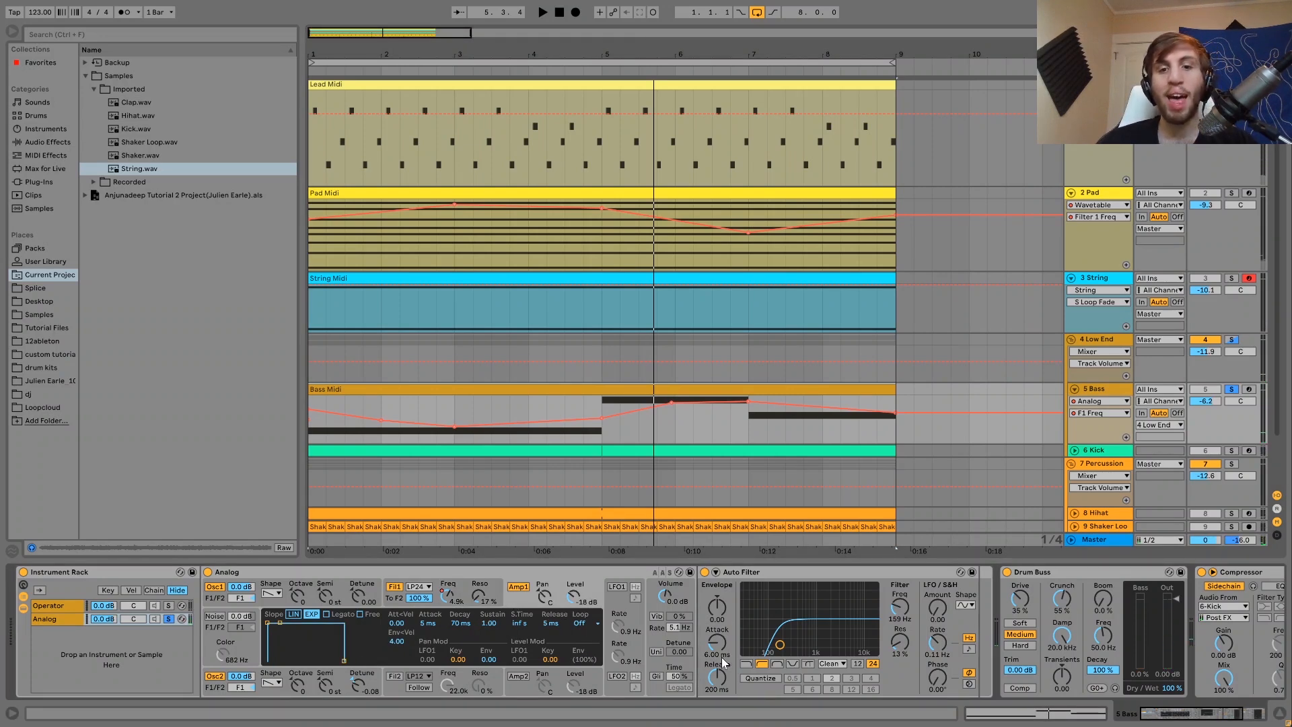
pyautogui.click(169, 606)
pyautogui.press('space')
pyautogui.press('space')
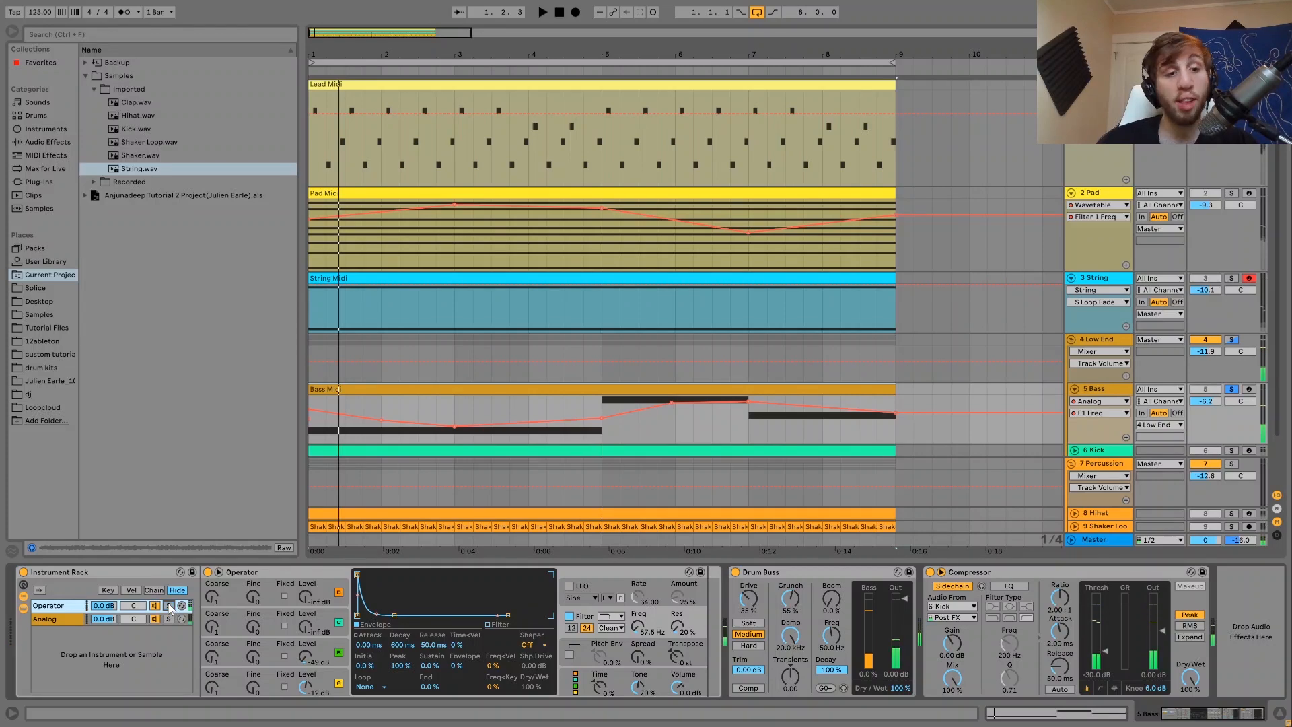
# - Hide the rack's chain devices and compare the Bass with its Drum Buss bypassed and enabled during playback
pyautogui.click(23, 609)
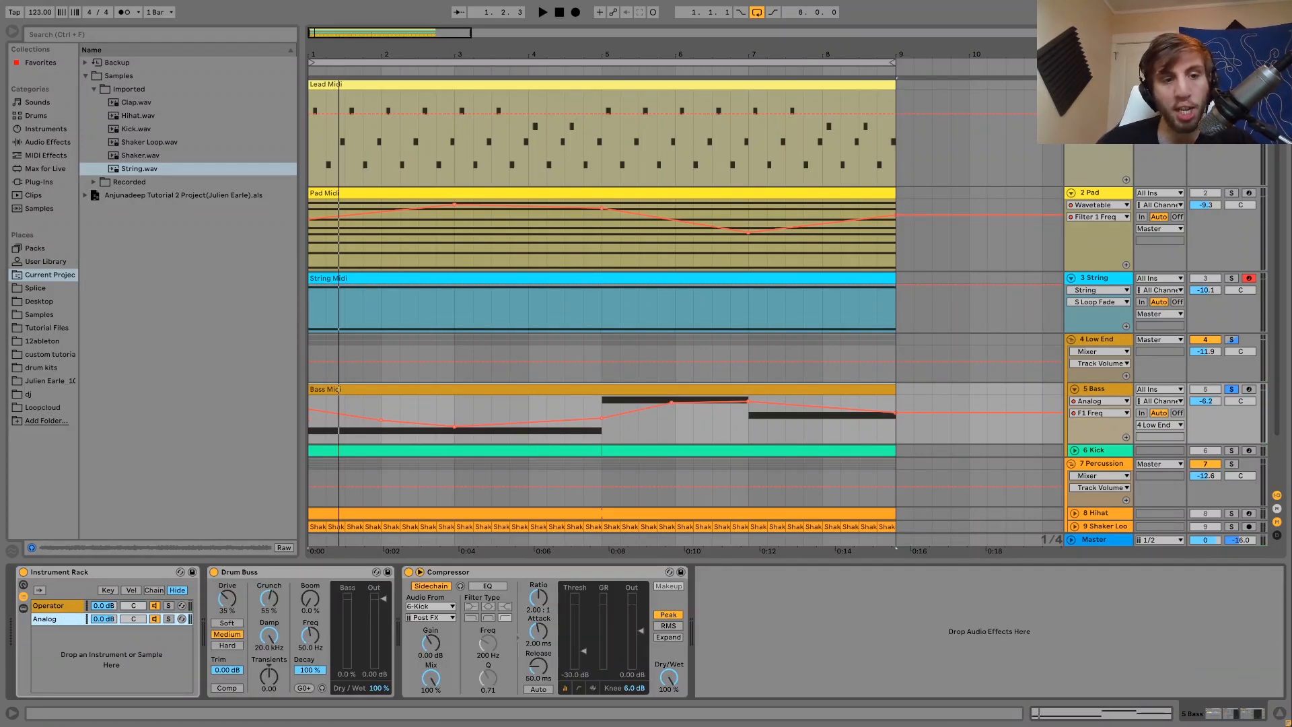
pyautogui.press('space')
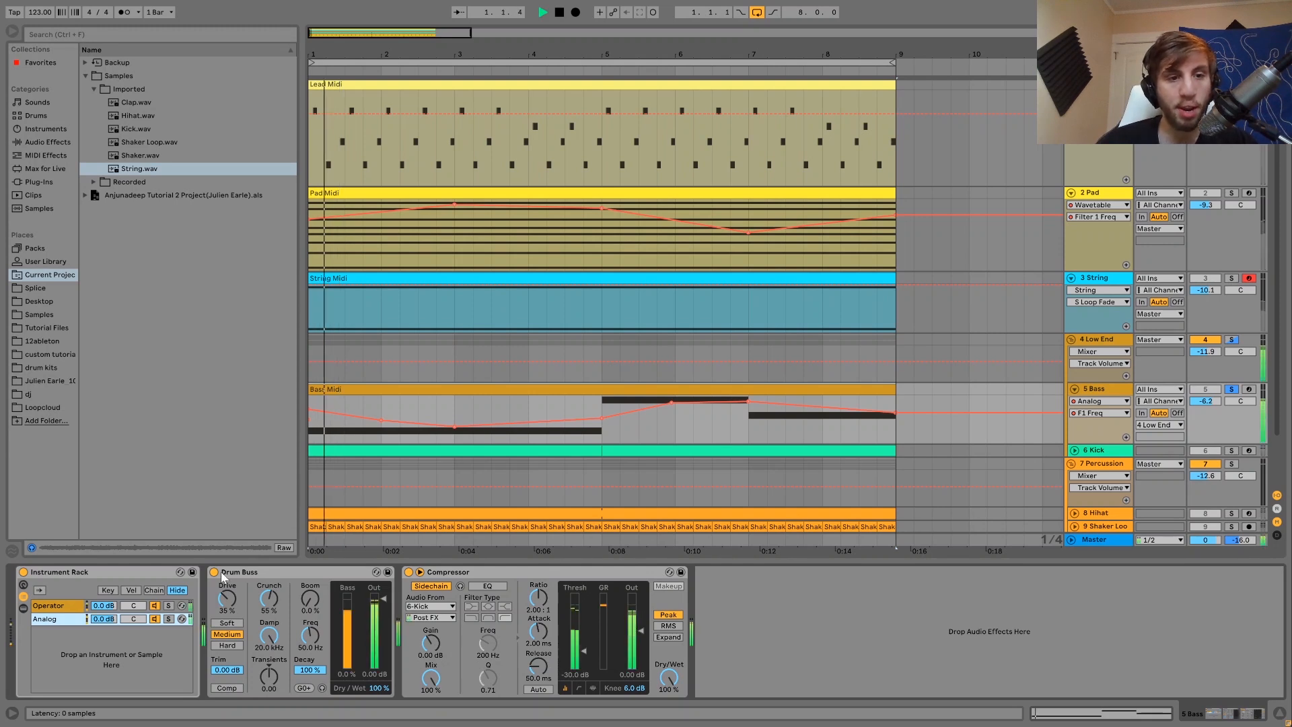
pyautogui.click(214, 572)
pyautogui.click(214, 572)
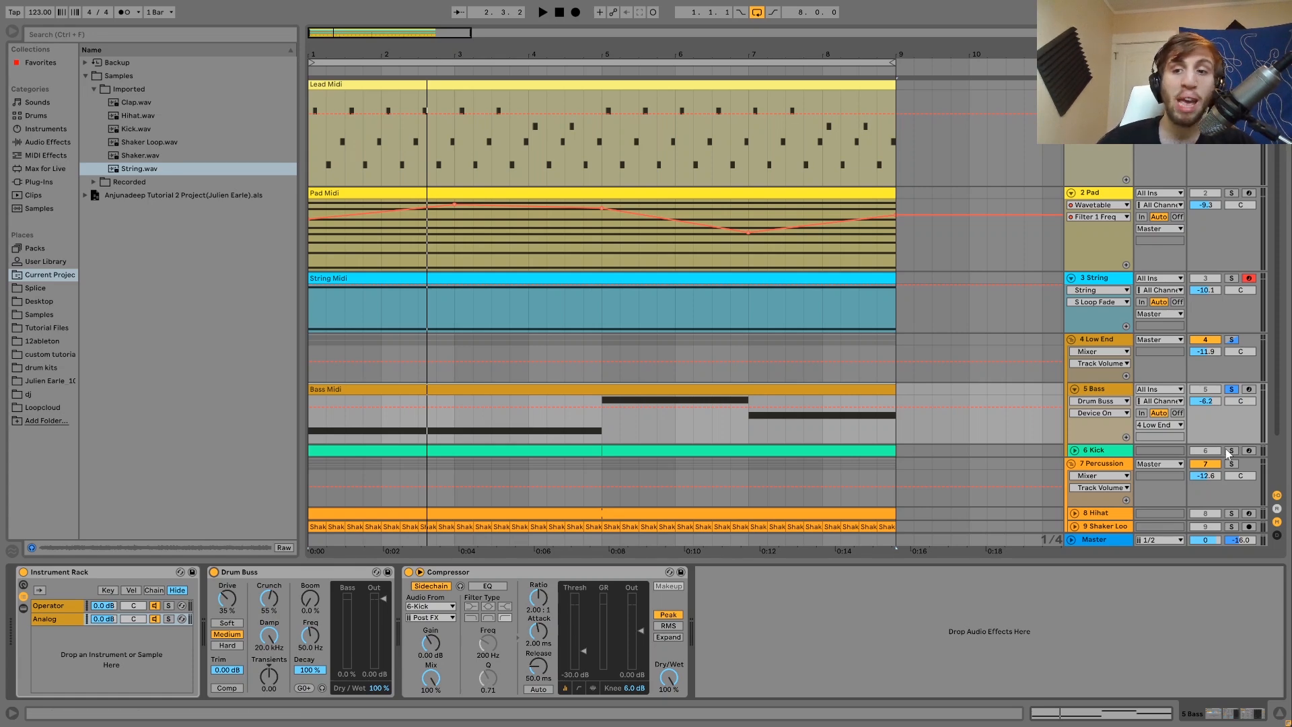
# - Unfold and solo the Kick track and delete its Tuner device
pyautogui.doubleClick(1092, 451)
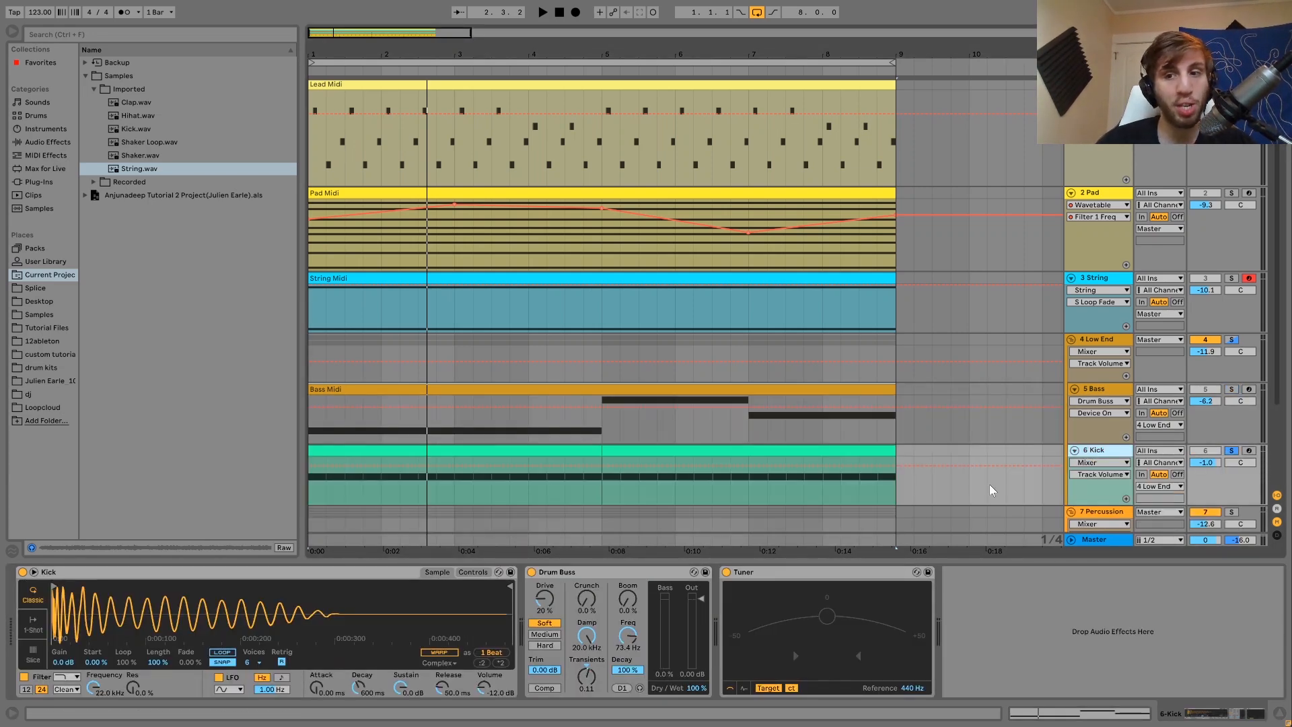
pyautogui.press('Delete')
# - Play the soloed Kick twice from the start to hear it through its Drum Buss
pyautogui.press('space')
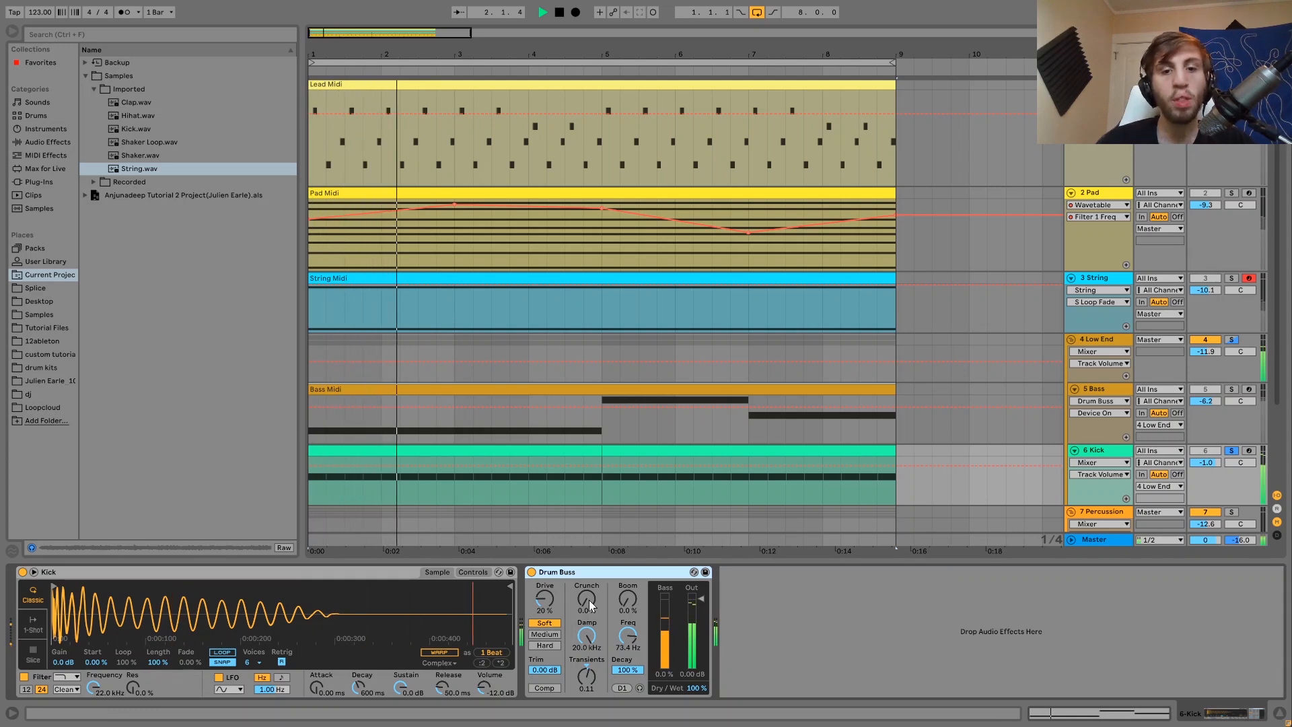
pyautogui.press('space')
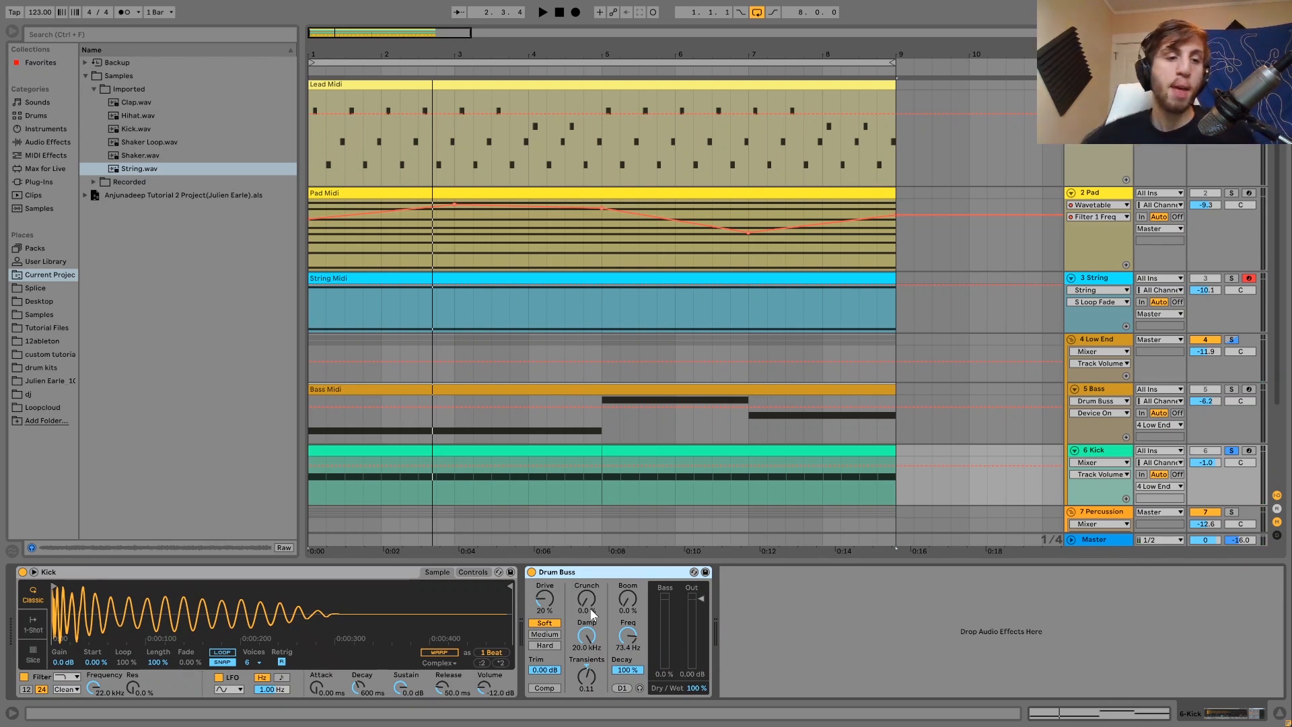
pyautogui.press('space')
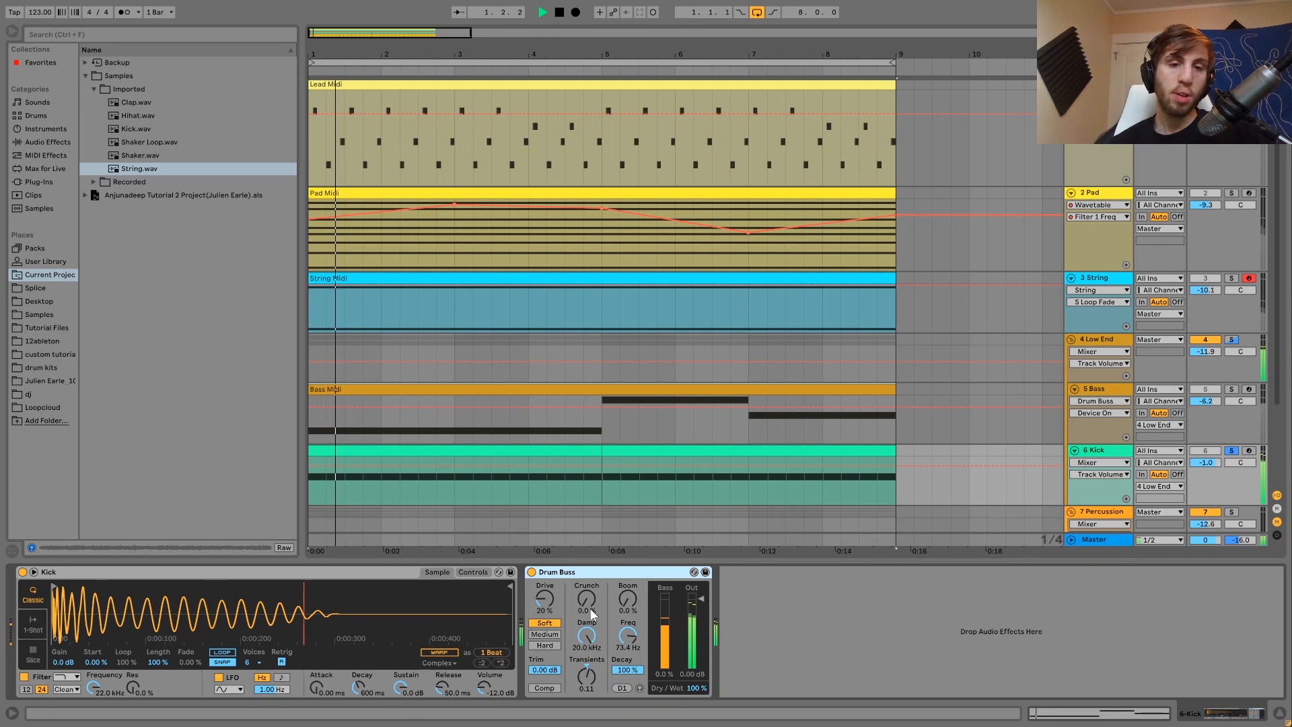
pyautogui.press('space')
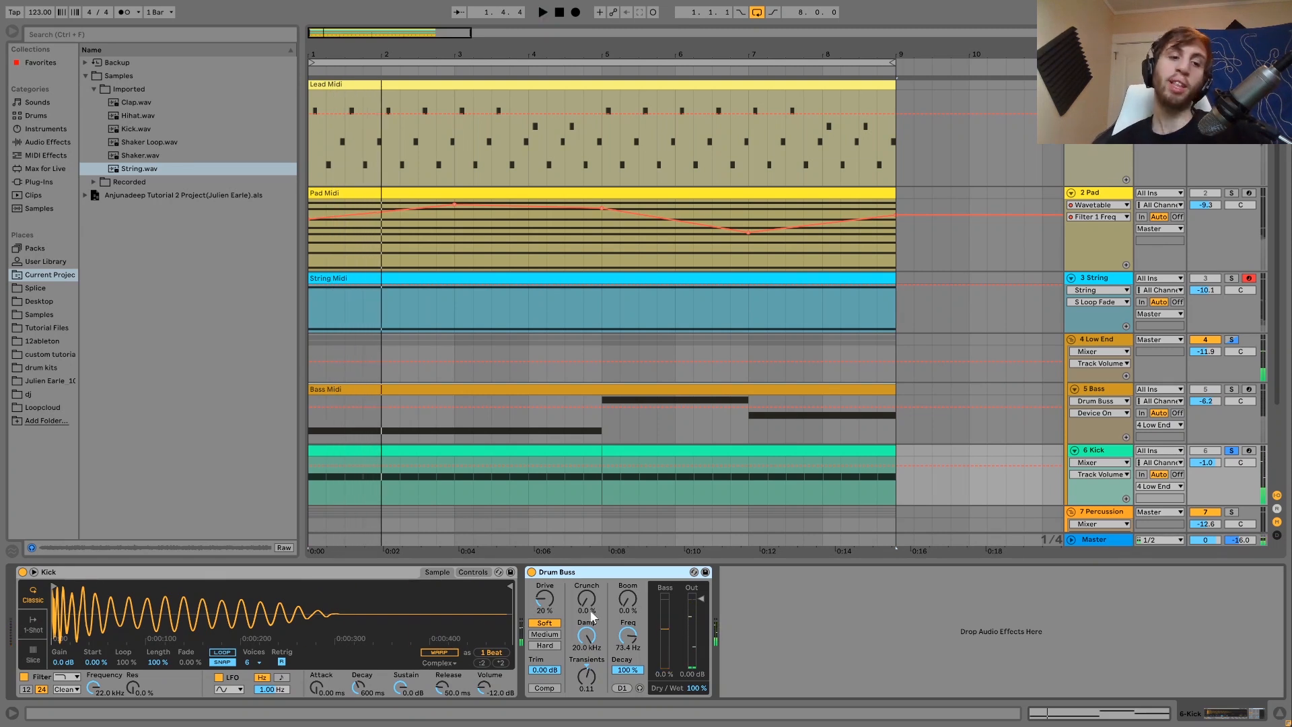
# - Select Crunch on the Kick's Drum Buss and play the soloed Kick from the start
pyautogui.click(594, 610)
pyautogui.press('space')
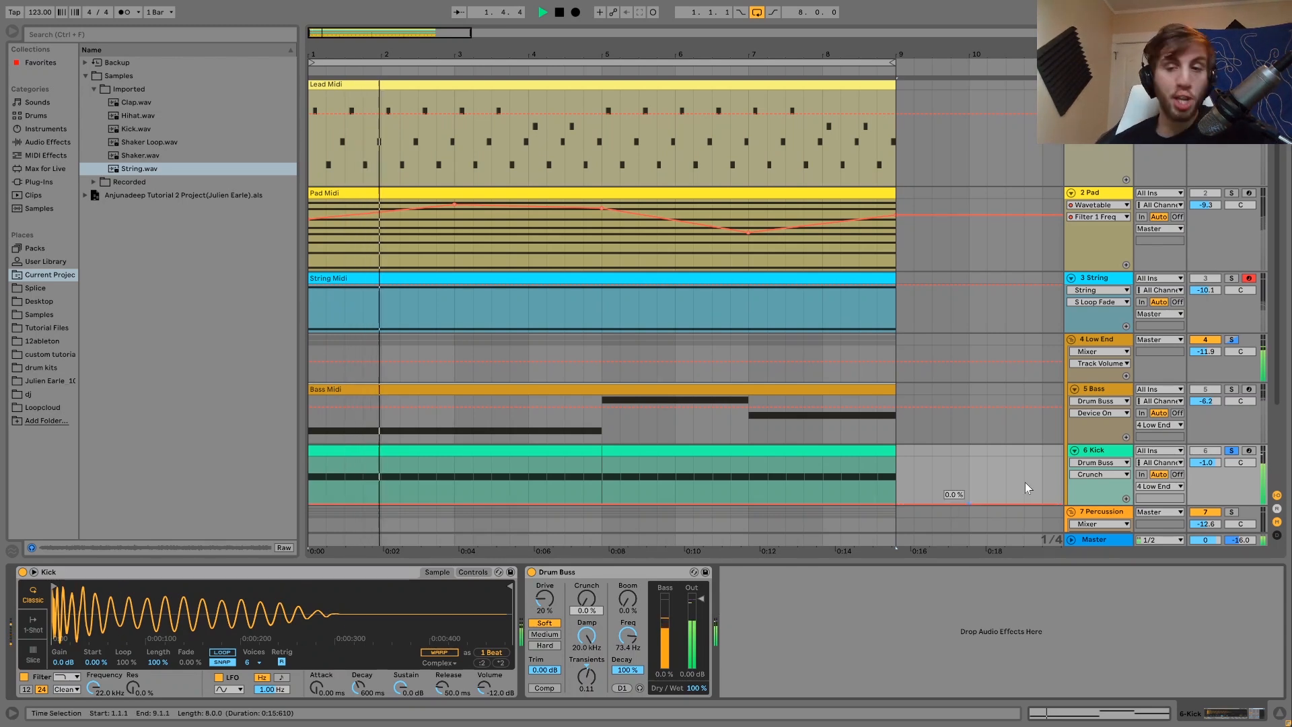
pyautogui.press('space')
# - Undo the Tuner's removal from the Kick track, delete the Tuner again and replay the Kick
pyautogui.hotkey('ctrl', 'z')
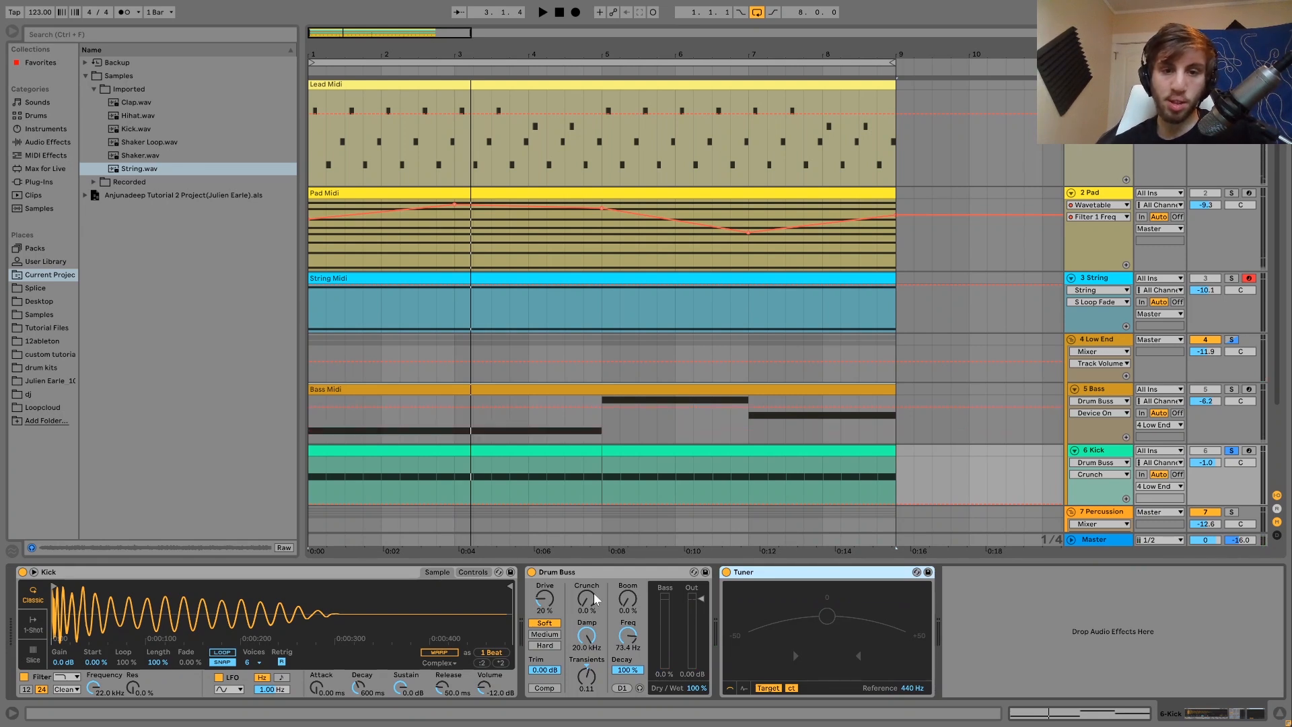
pyautogui.press('Delete')
pyautogui.press('space')
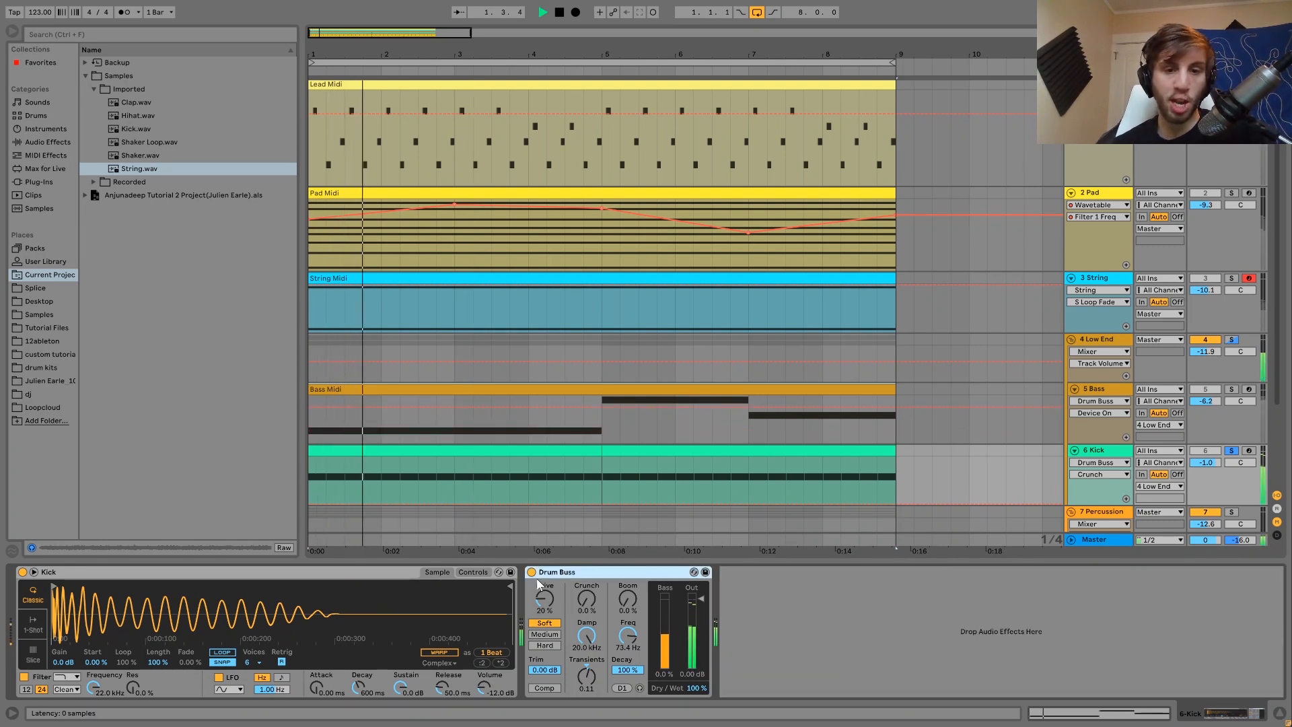
pyautogui.press('space')
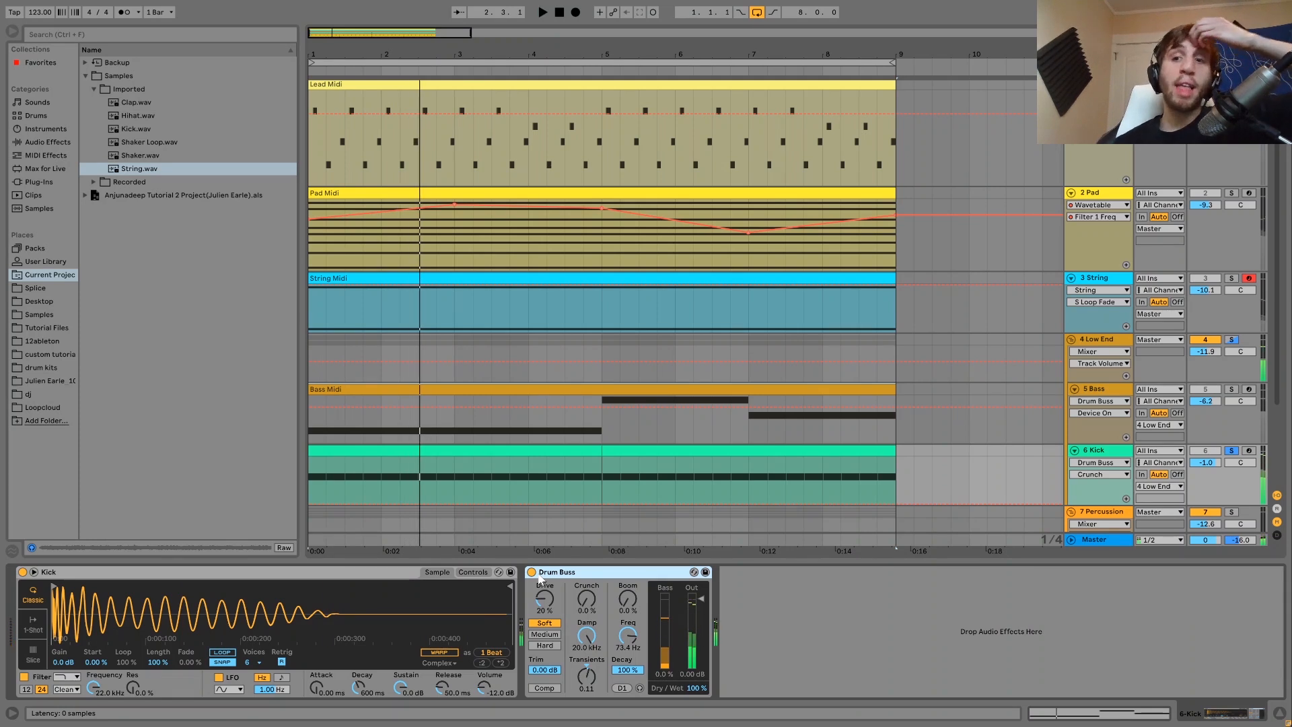
# - Solo the Low End group, show its devices, and play the Bass and Kick together
pyautogui.click(1233, 341)
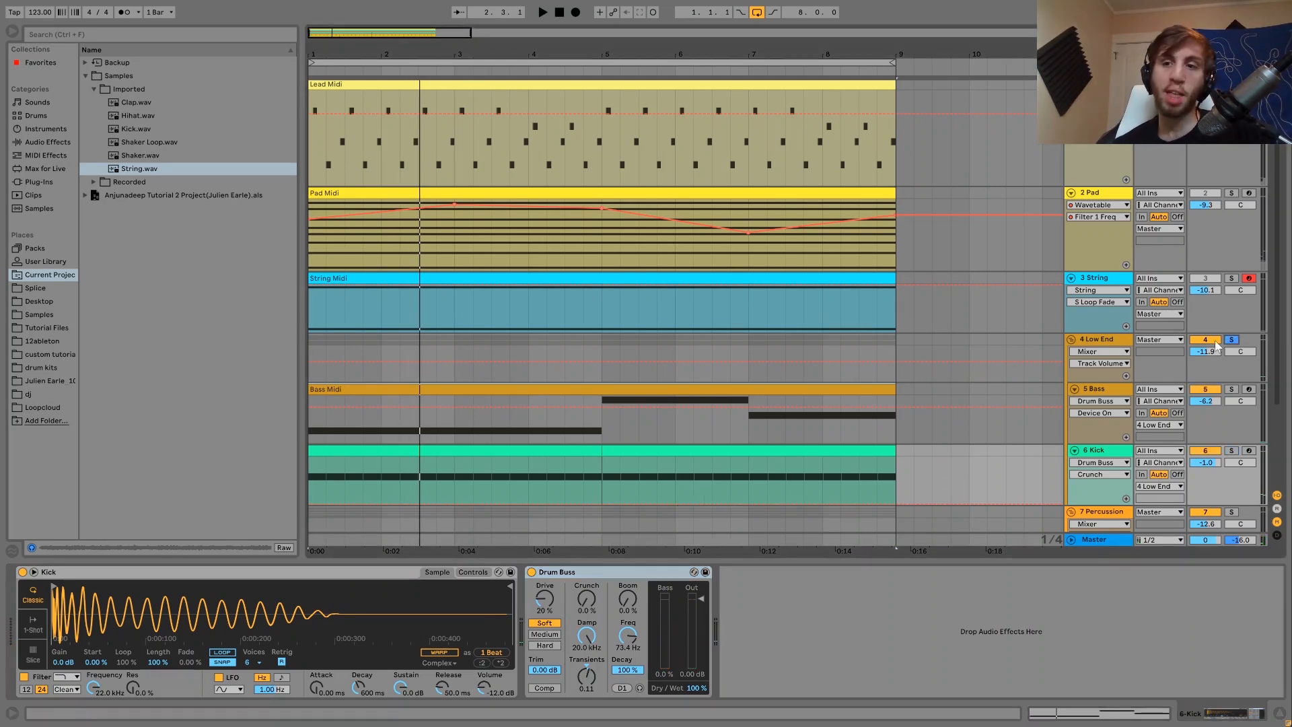
pyautogui.click(1093, 343)
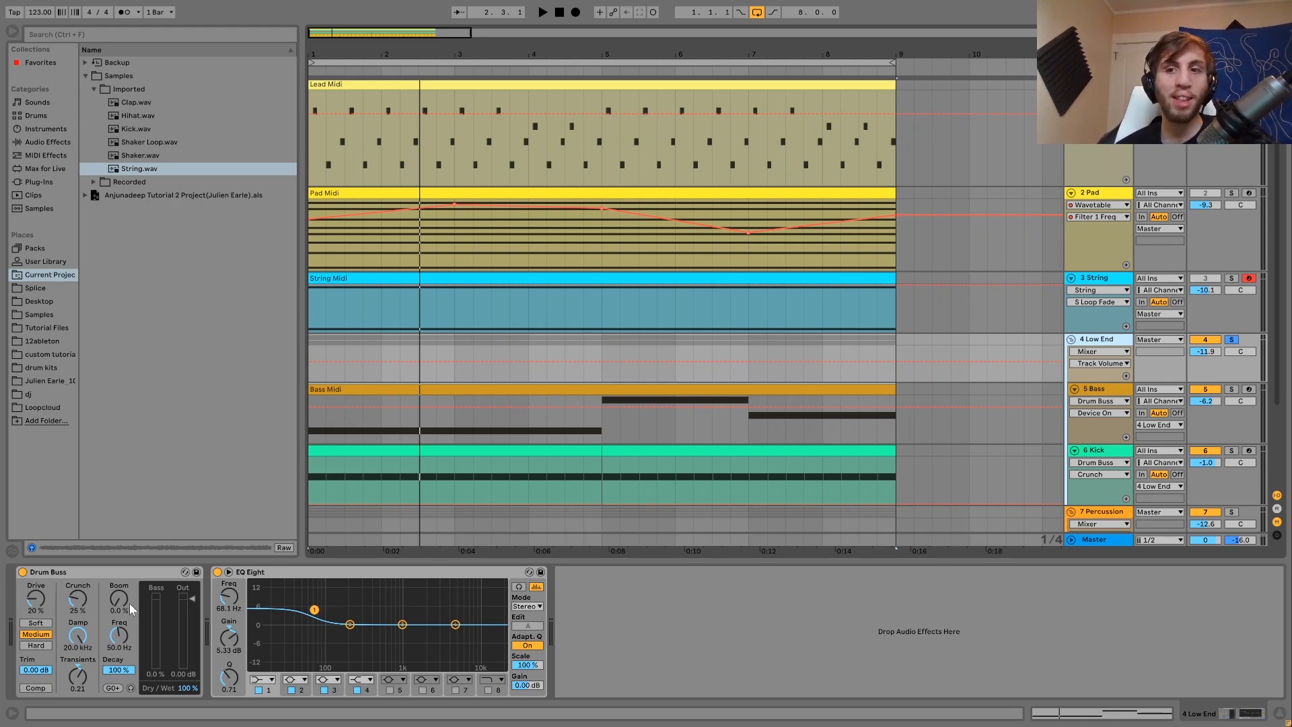
pyautogui.press('space')
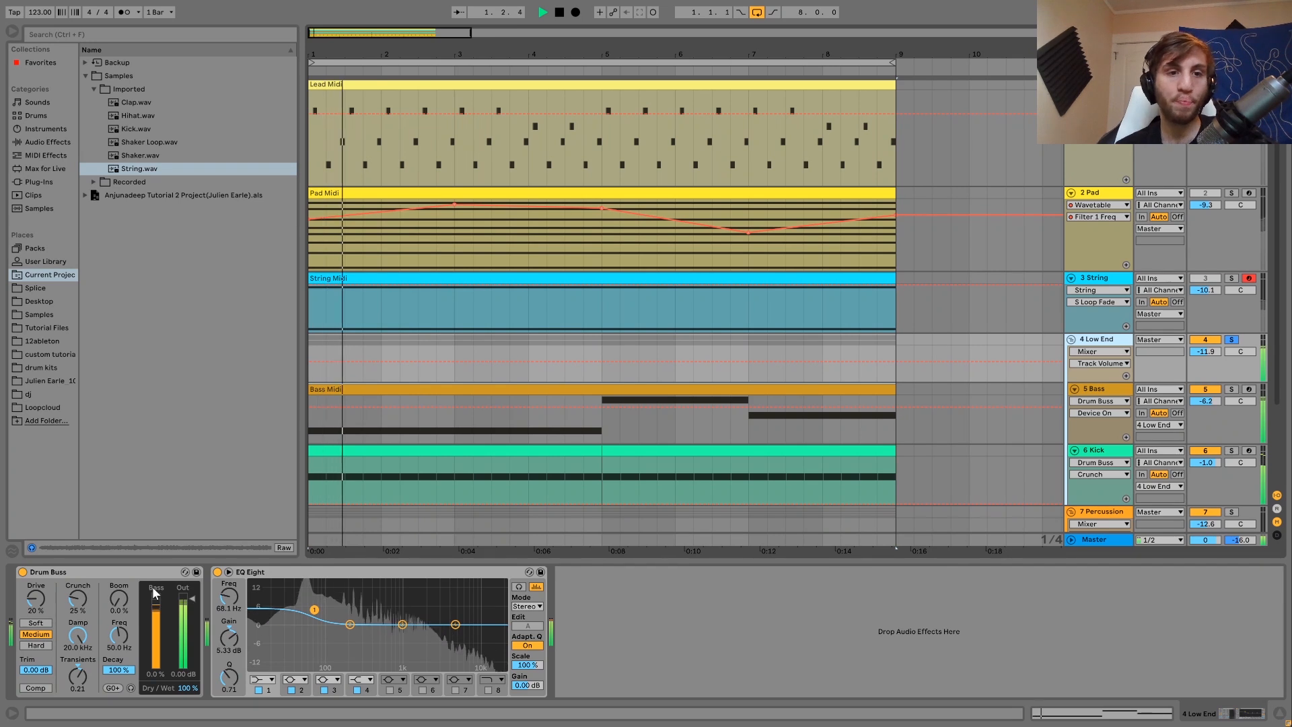
pyautogui.press('space')
# - Compare the Low End group with its EQ Eight and Drum Buss bypassed and enabled during playback
pyautogui.click(216, 571)
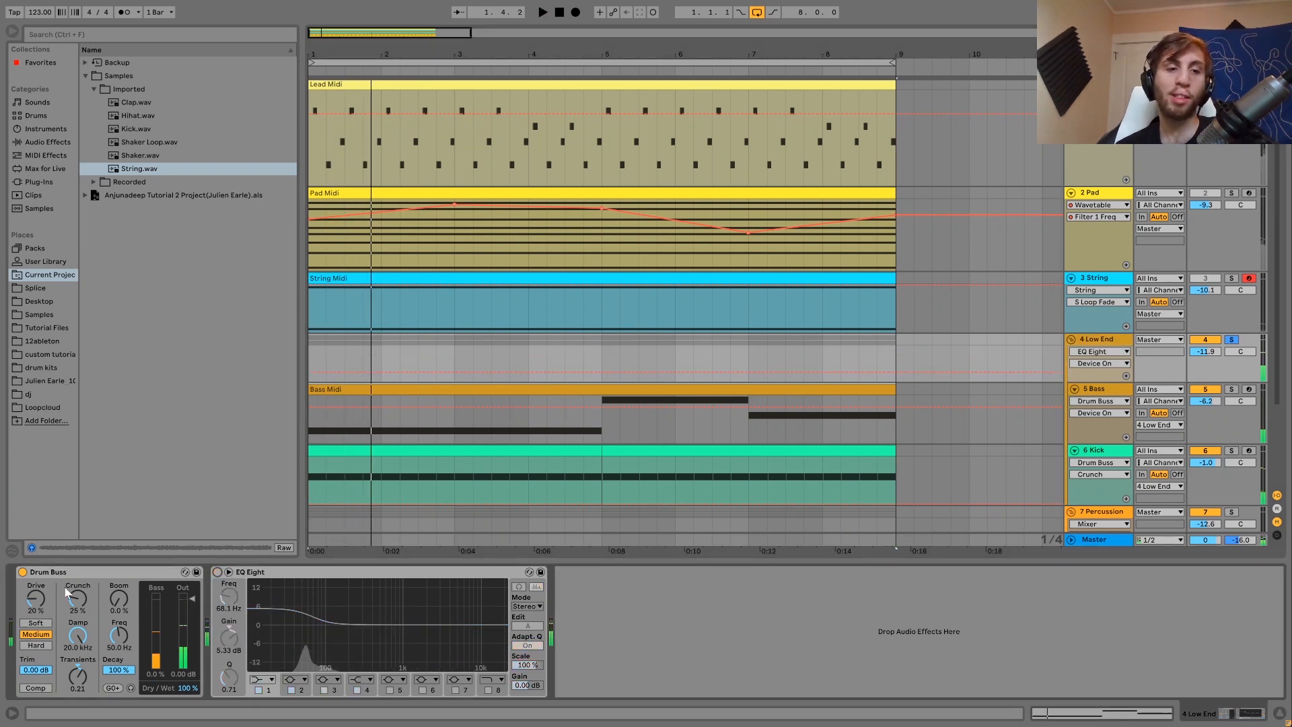
pyautogui.click(22, 572)
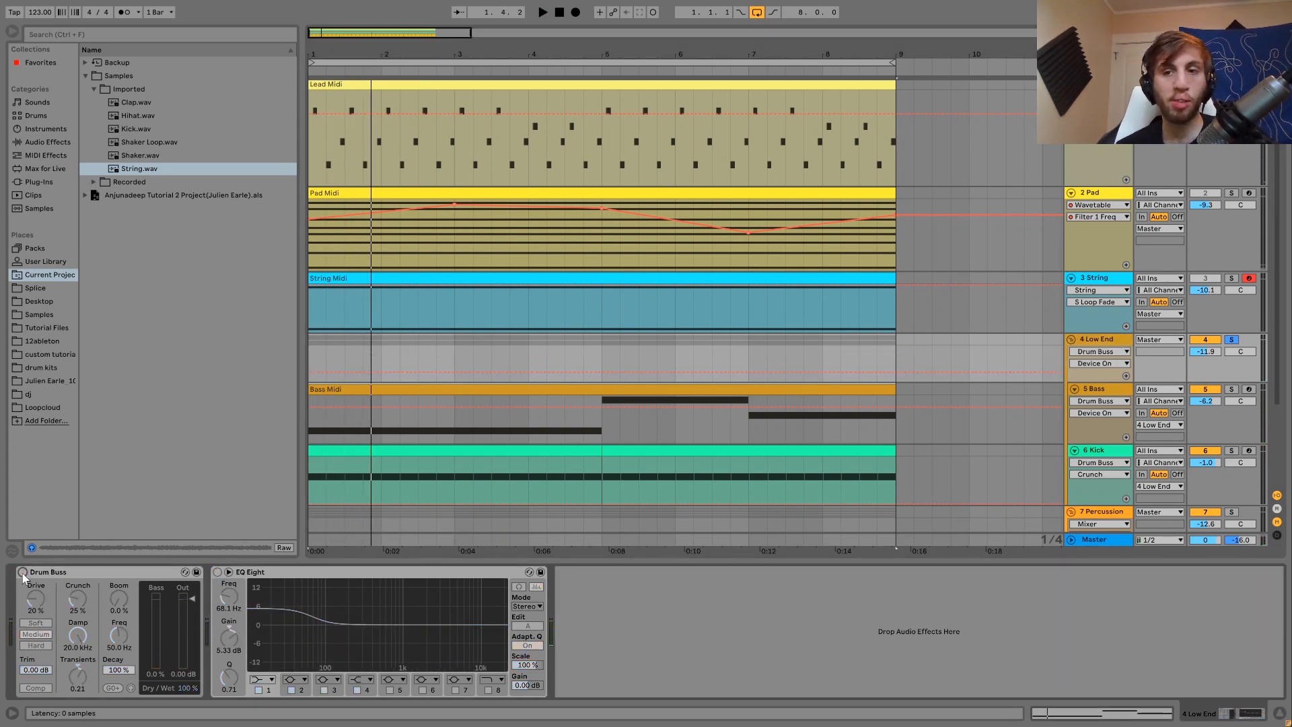
pyautogui.press('space')
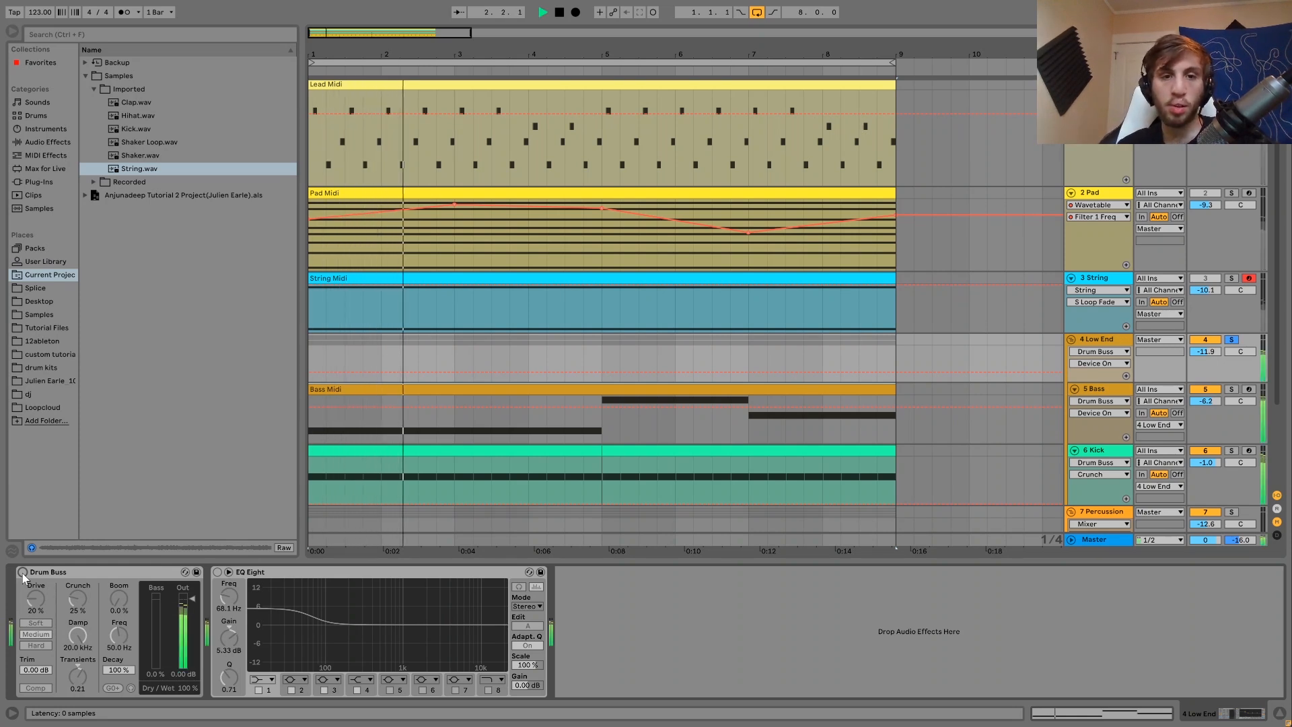
pyautogui.click(22, 573)
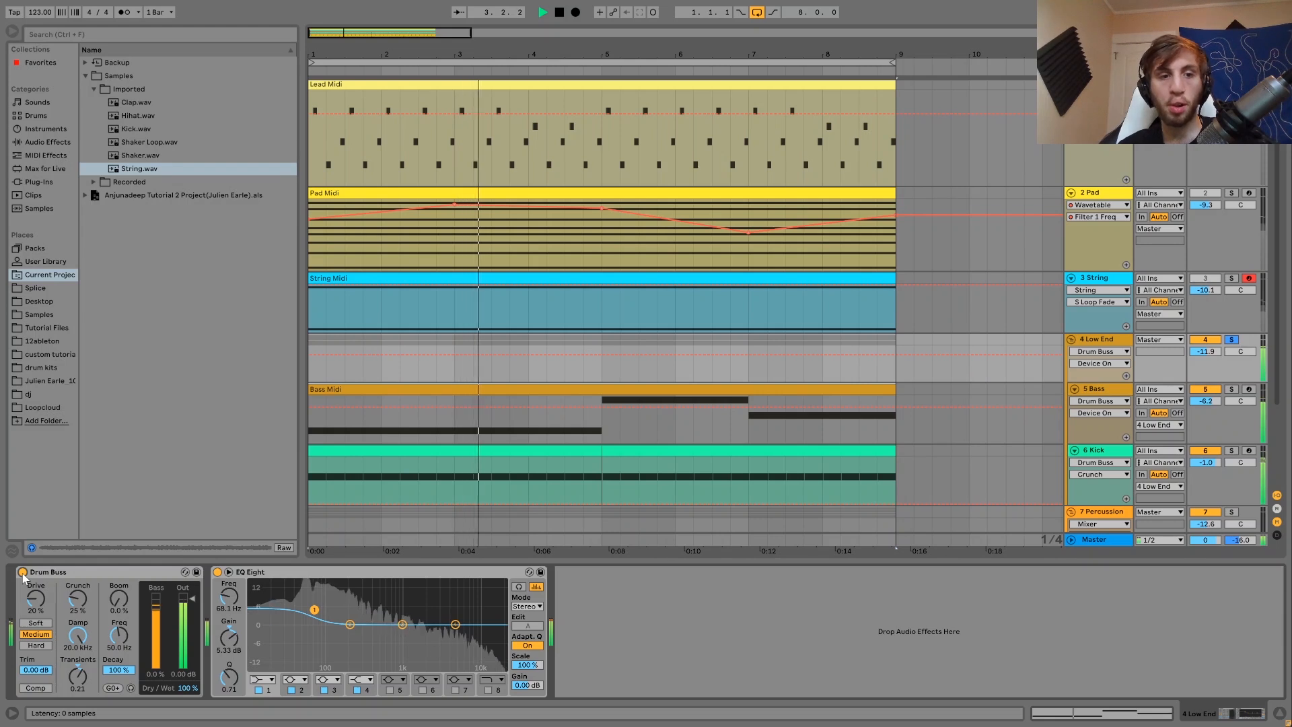
pyautogui.press('space')
pyautogui.press('space')
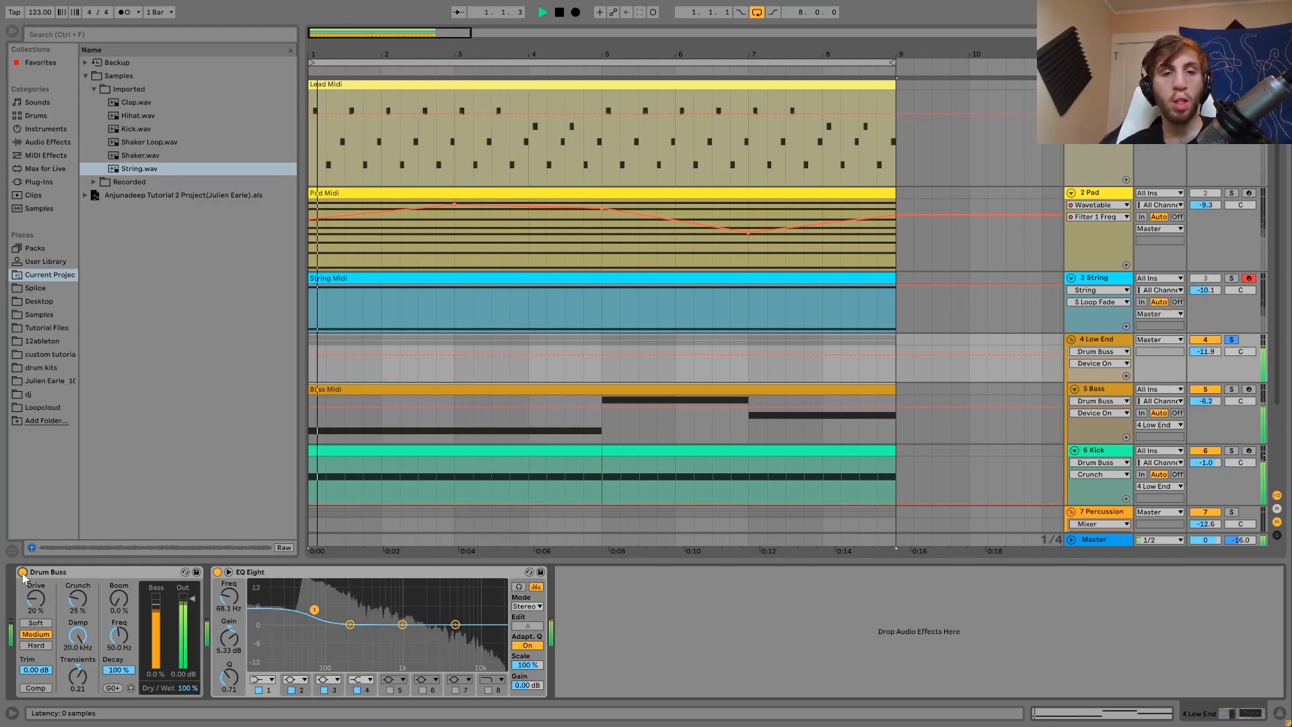
pyautogui.press('space')
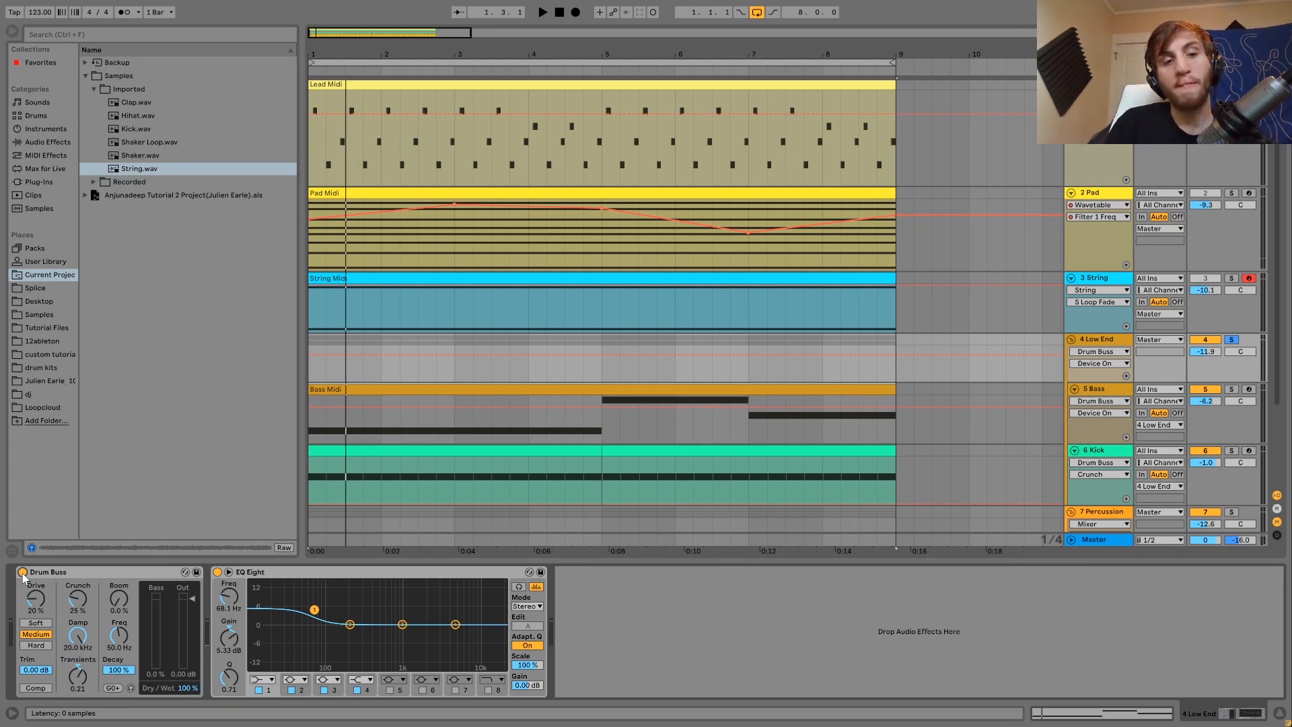
# - Replay the soloed Low End group while examining its Drum Buss and EQ Eight settings
pyautogui.press('space')
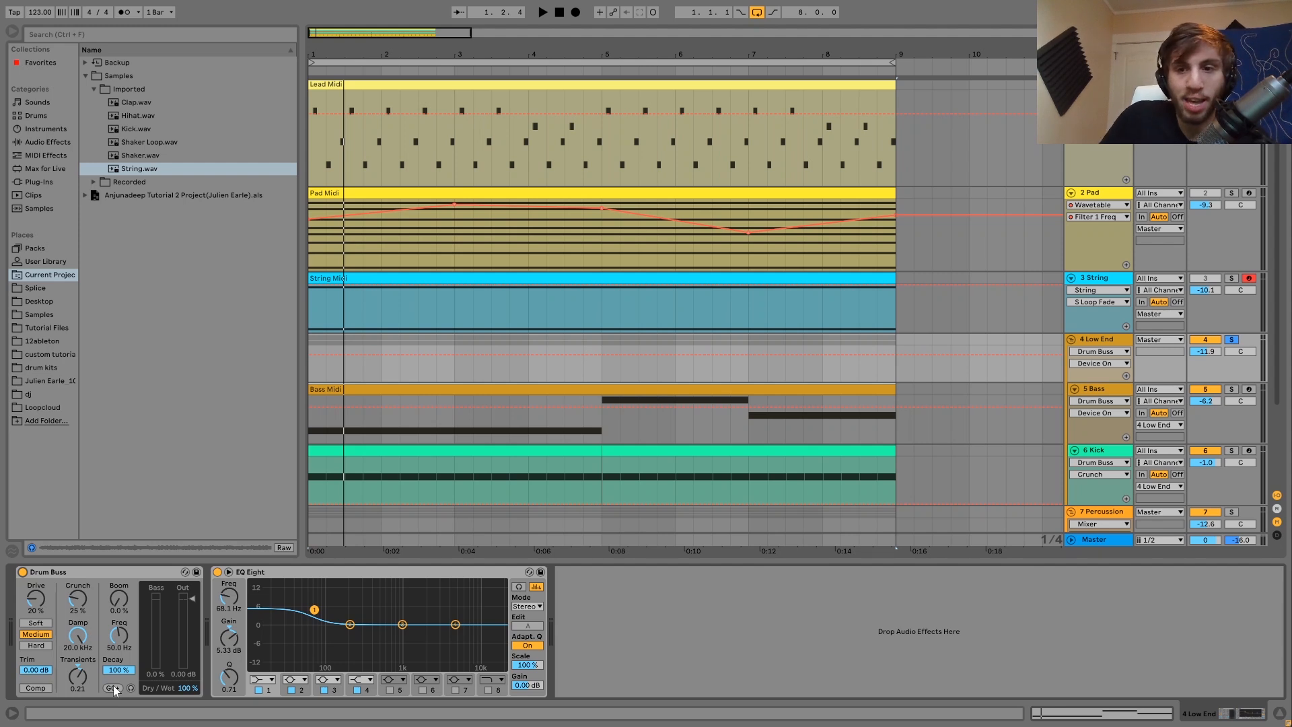
pyautogui.press('space')
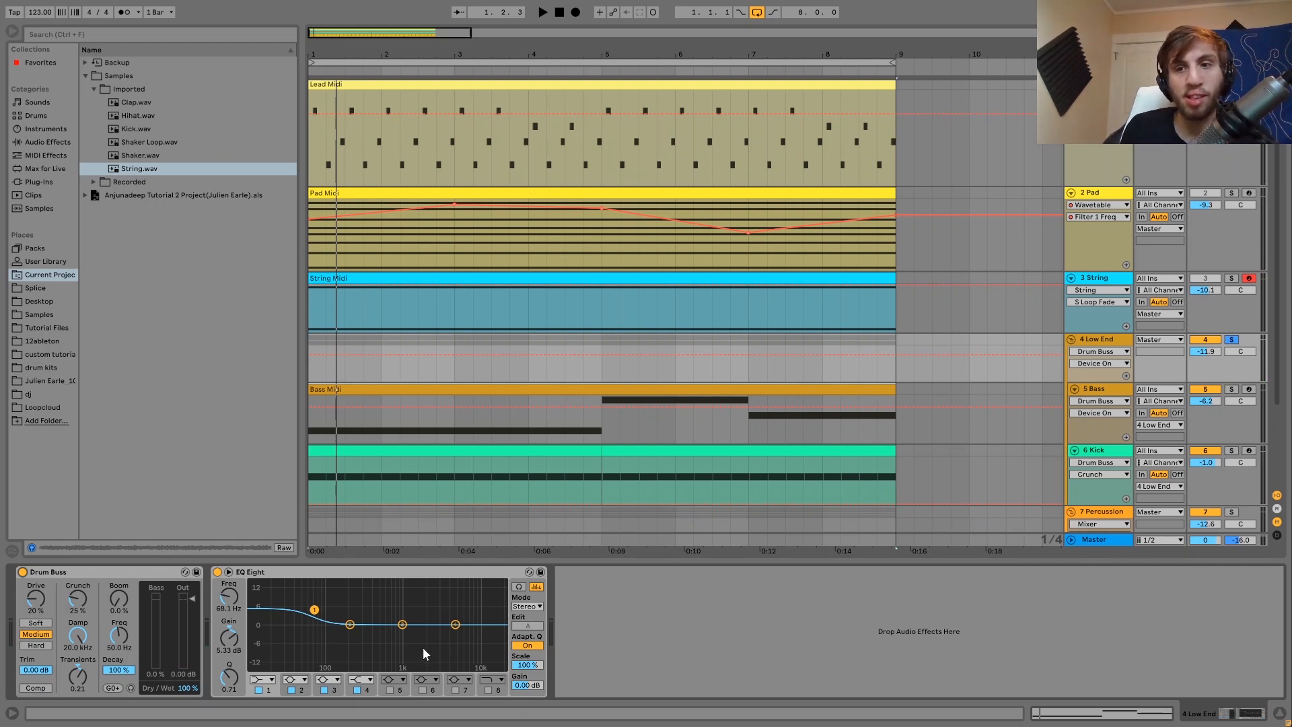
pyautogui.press('space')
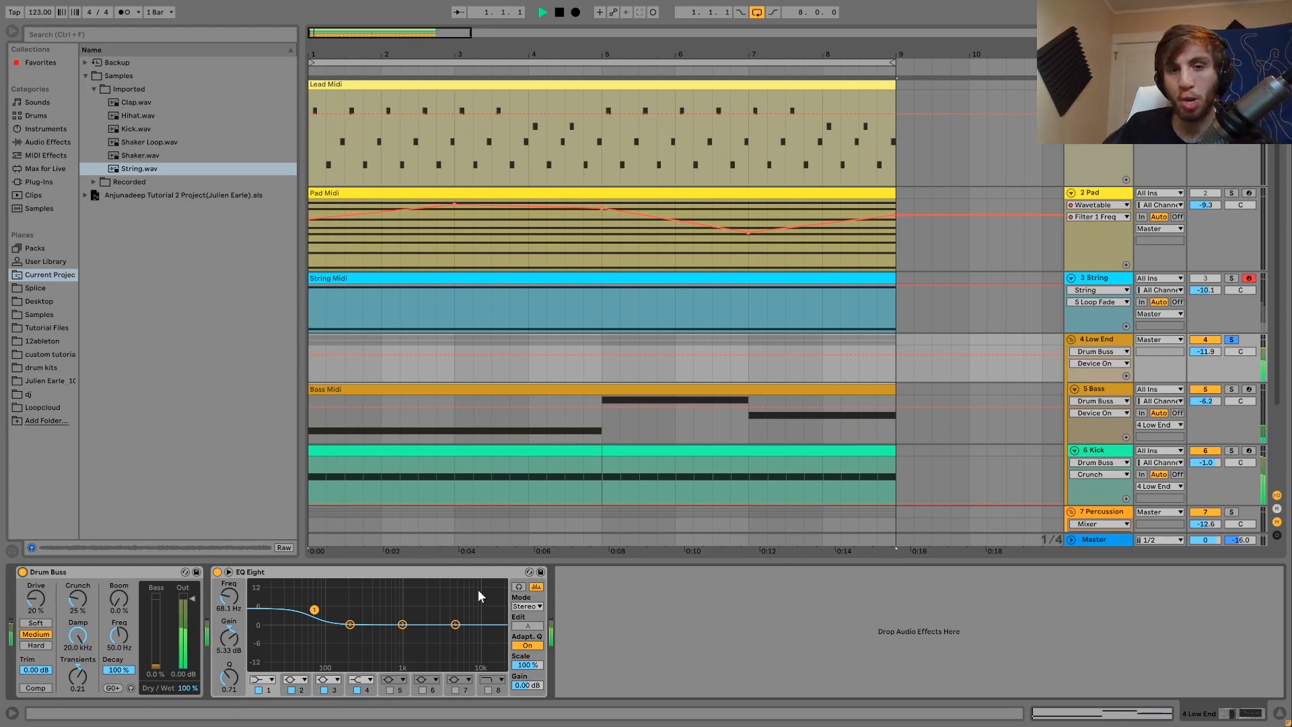
pyautogui.press('space')
# - Compare the full mix with the Low End group by toggling the group's solo and playing from the start
pyautogui.click(1233, 341)
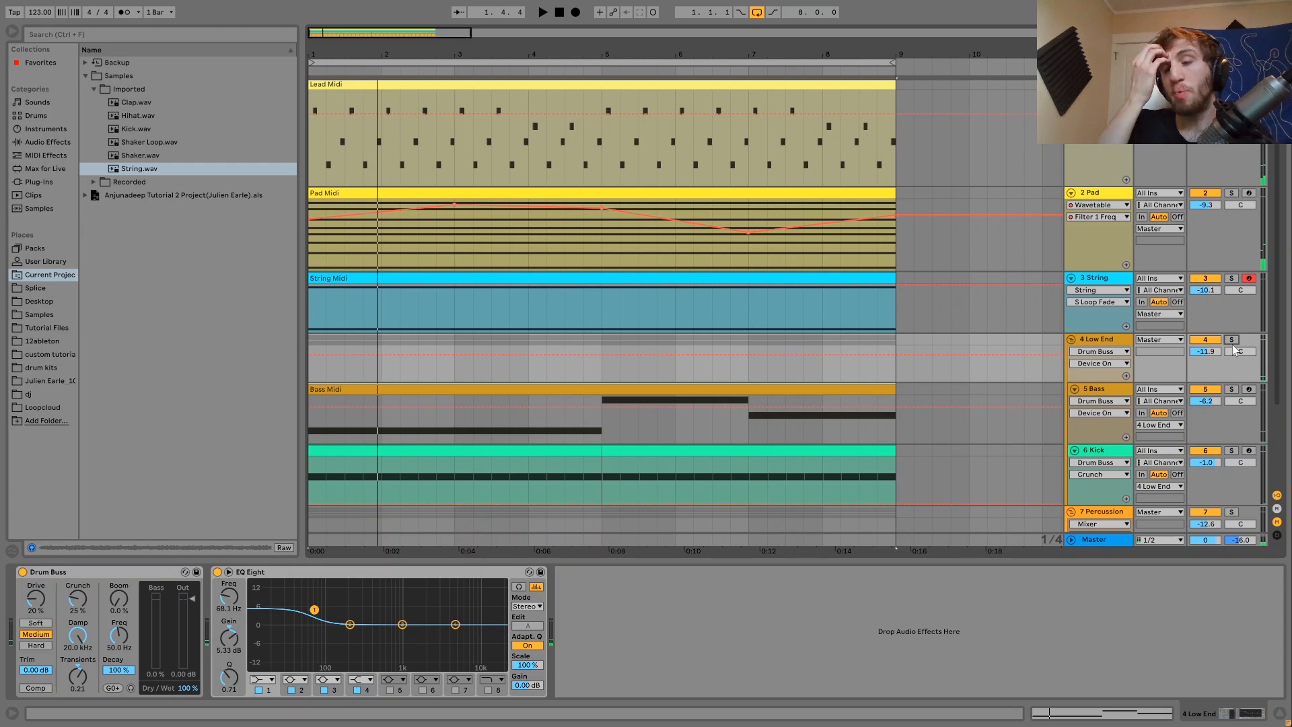
pyautogui.press('space')
pyautogui.click(1232, 340)
pyautogui.press('space')
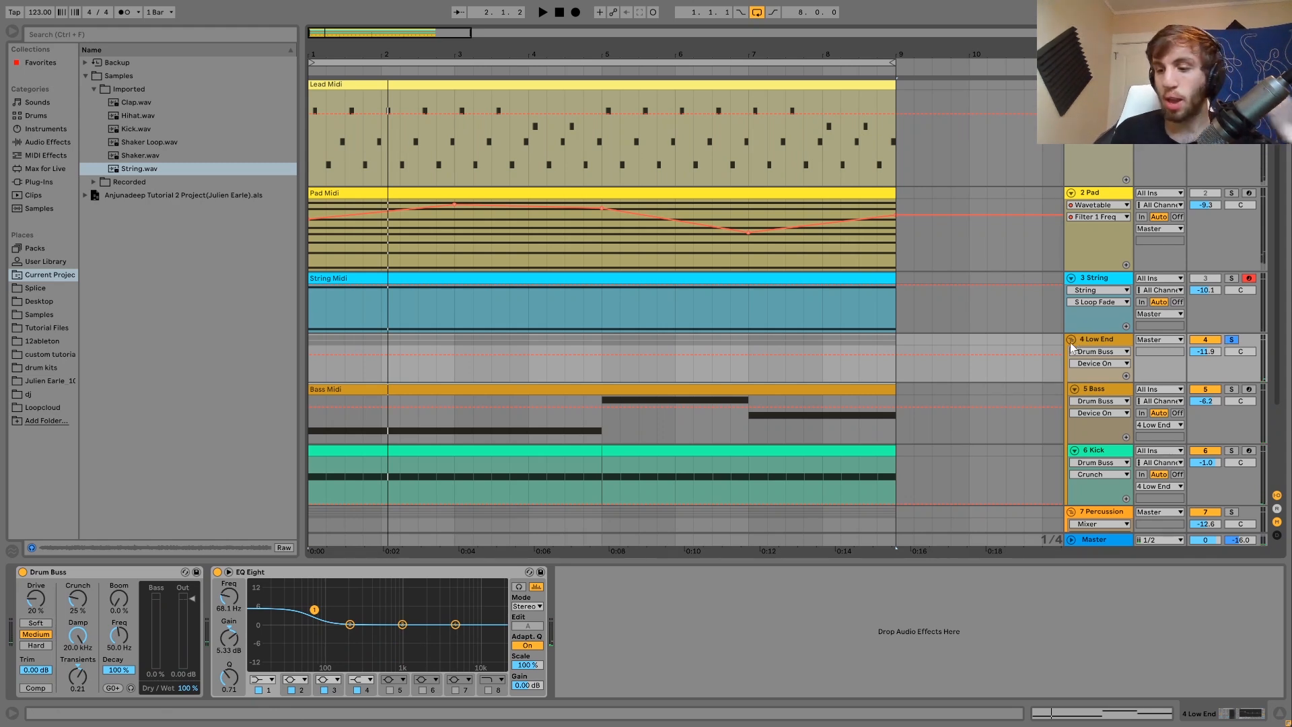
# - Fold the Low End group, solo the Percussion group with its devices shown, and play it
pyautogui.click(1071, 340)
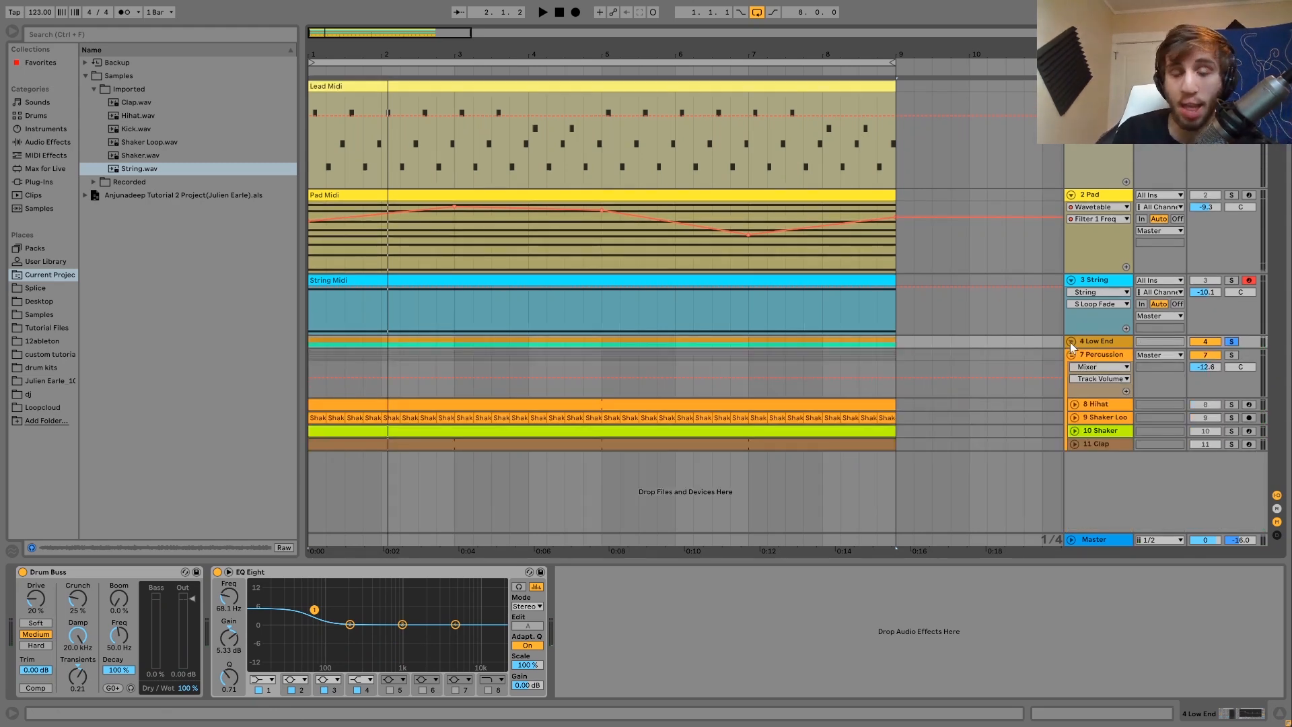
pyautogui.click(1121, 358)
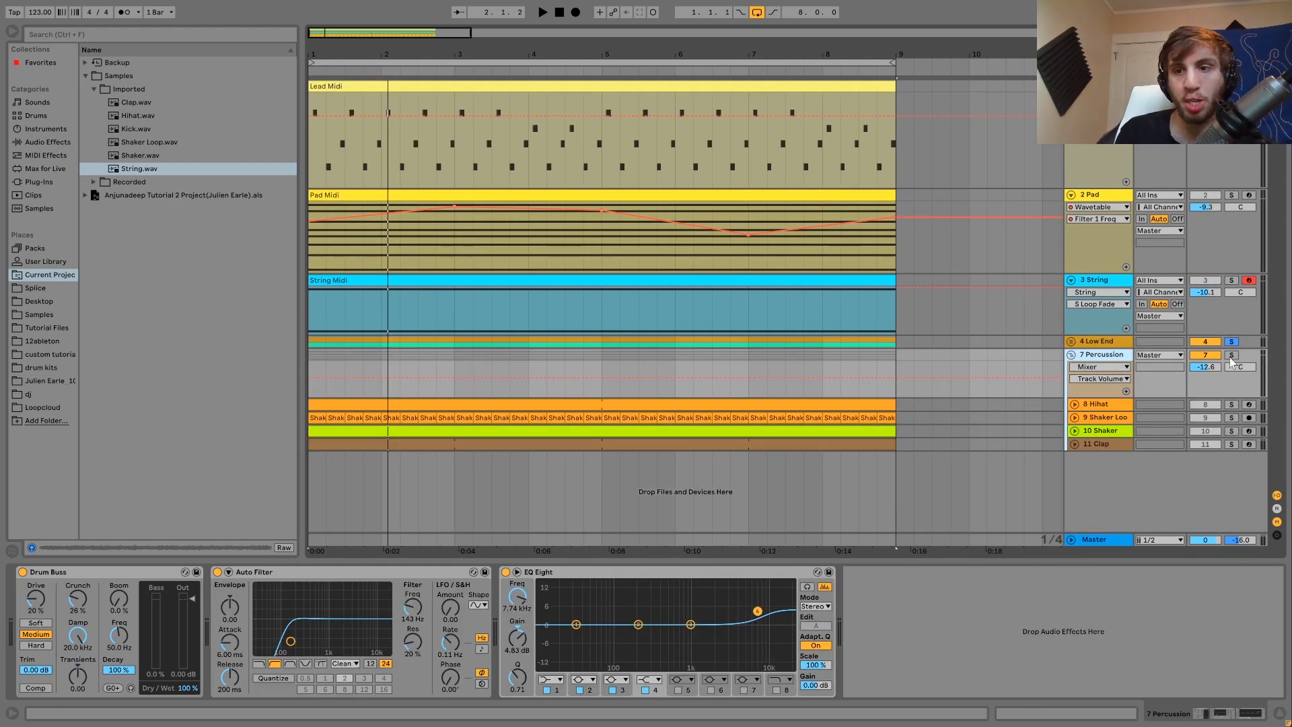
pyautogui.click(1232, 355)
pyautogui.press('space')
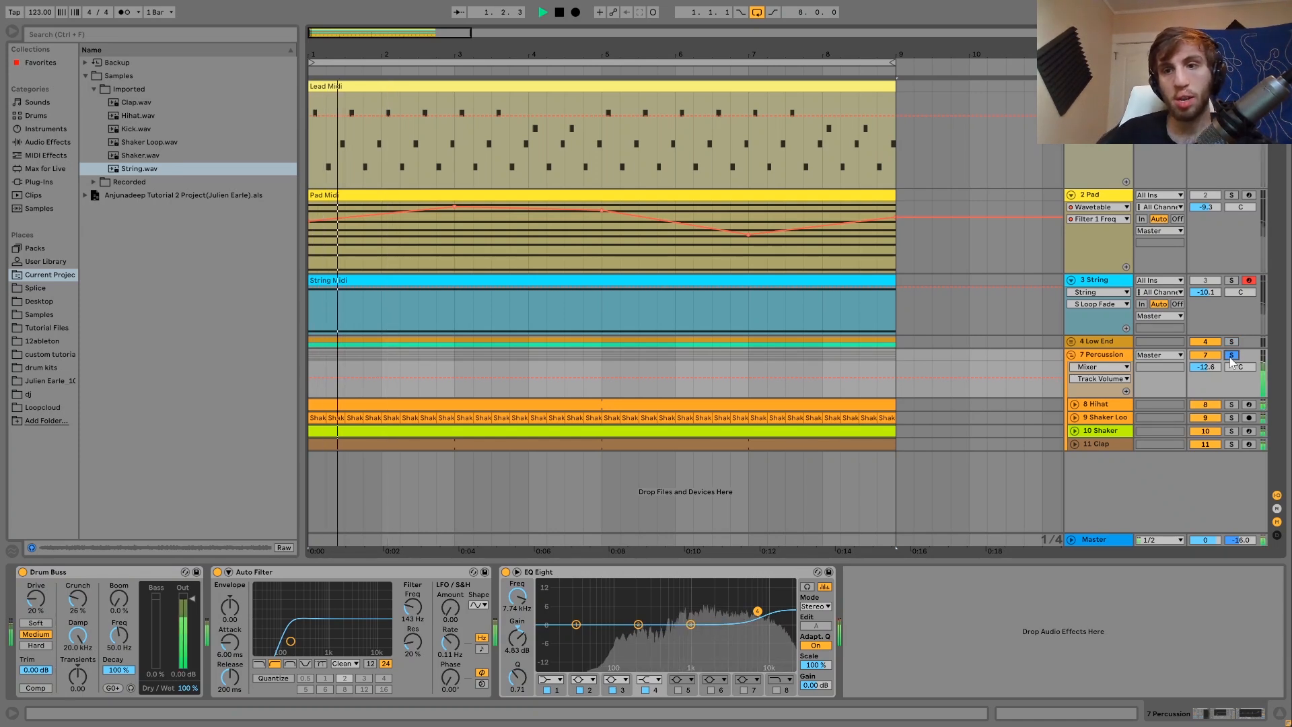
pyautogui.press('space')
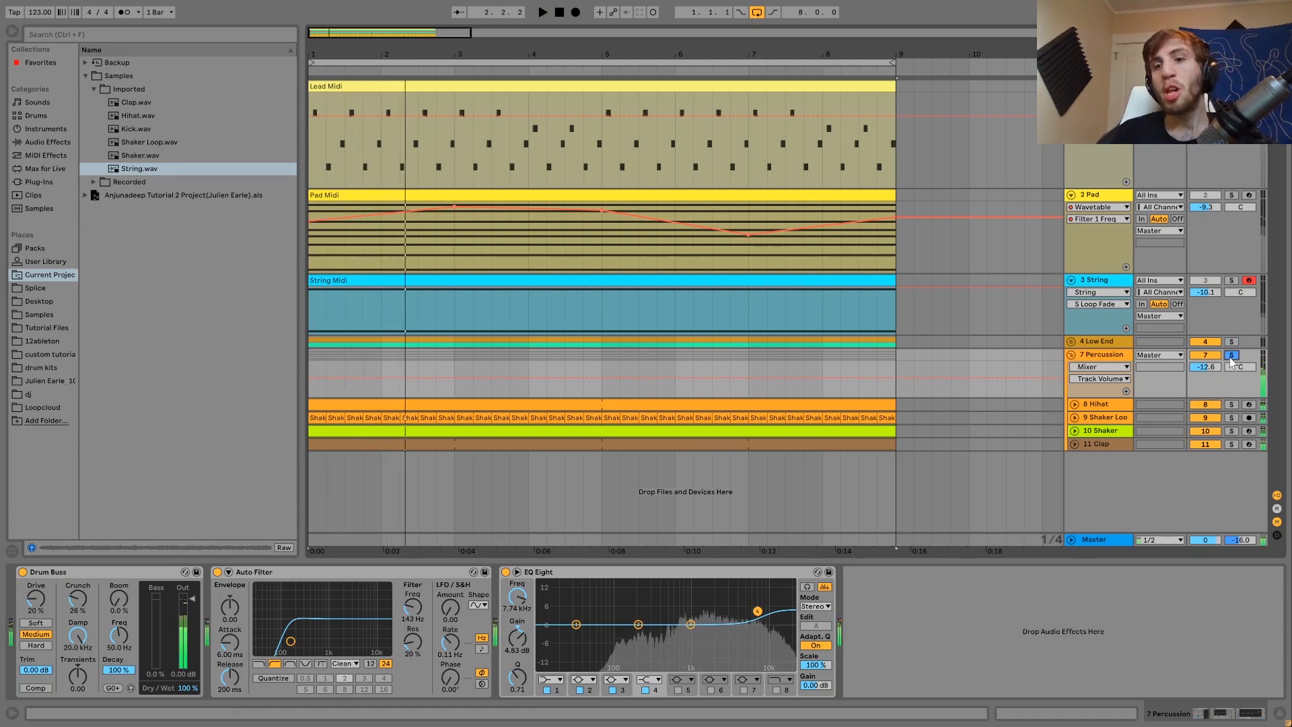
# - Solo and unfold the Hihat track, and play it twice while examining its Auto Filter
pyautogui.click(1232, 403)
pyautogui.press('space')
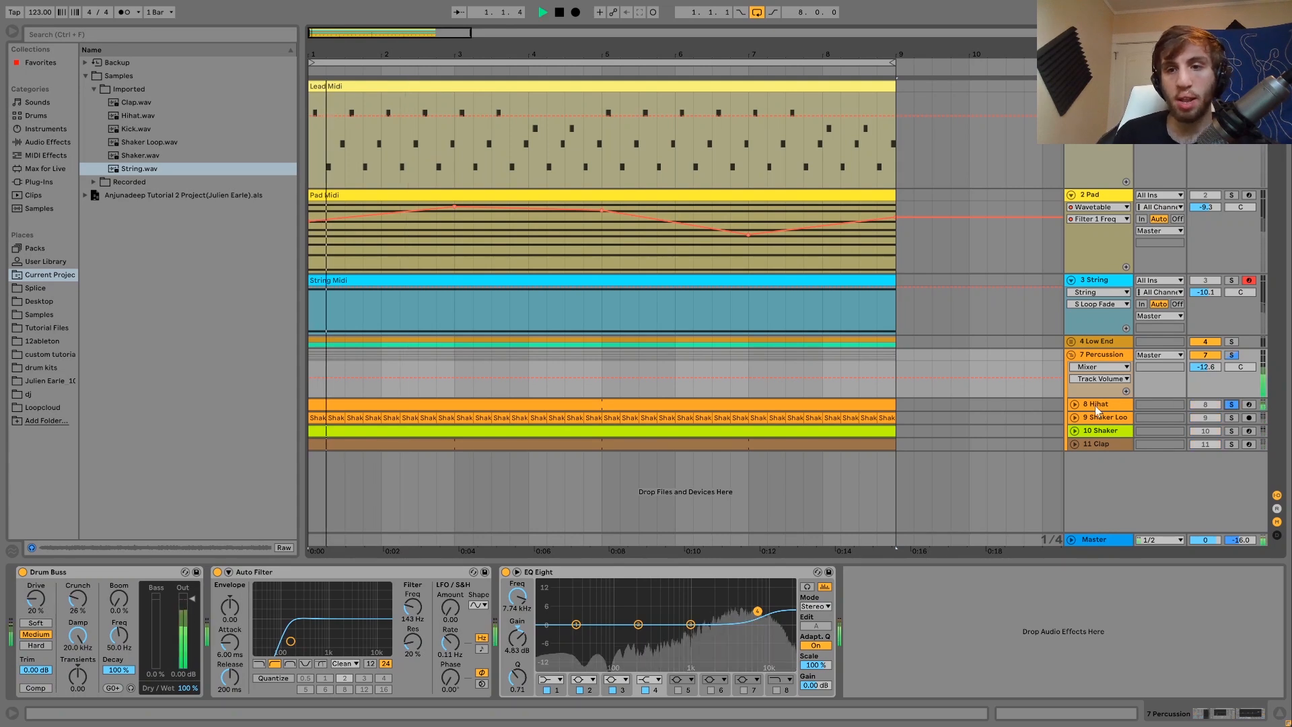
pyautogui.click(1076, 405)
pyautogui.press('space')
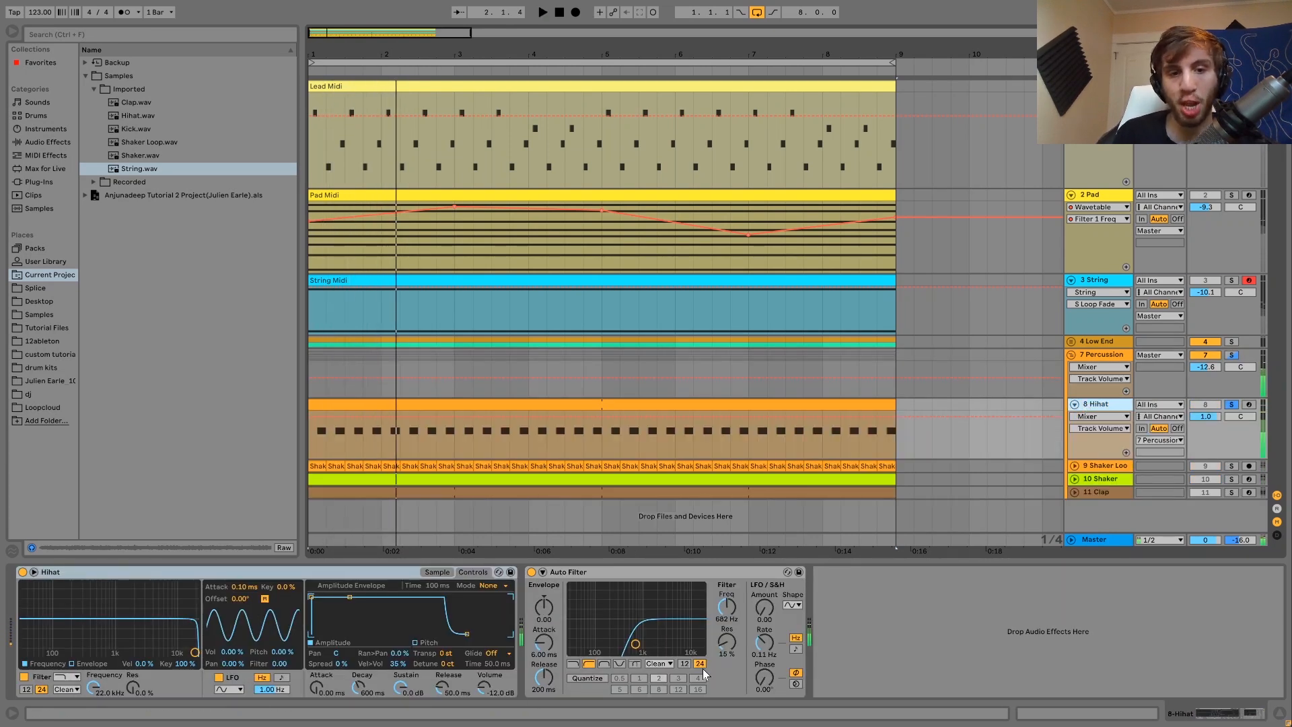
pyautogui.press('space')
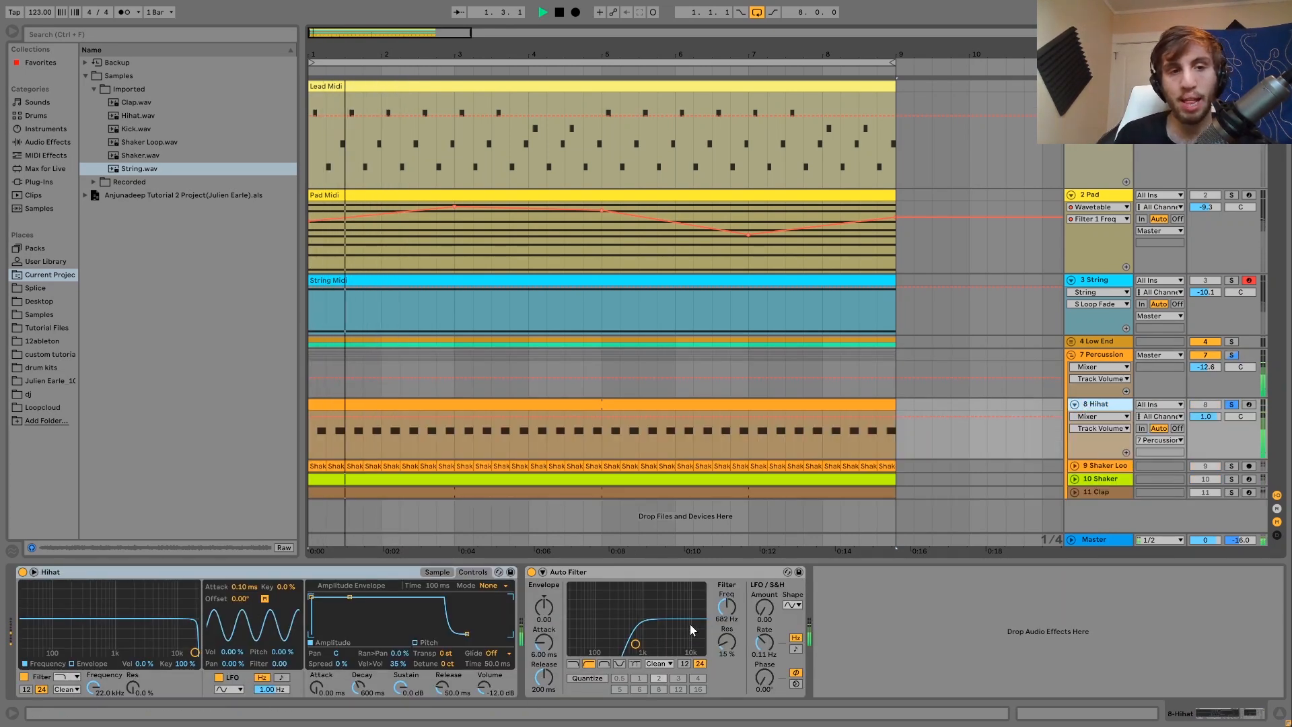
pyautogui.press('space')
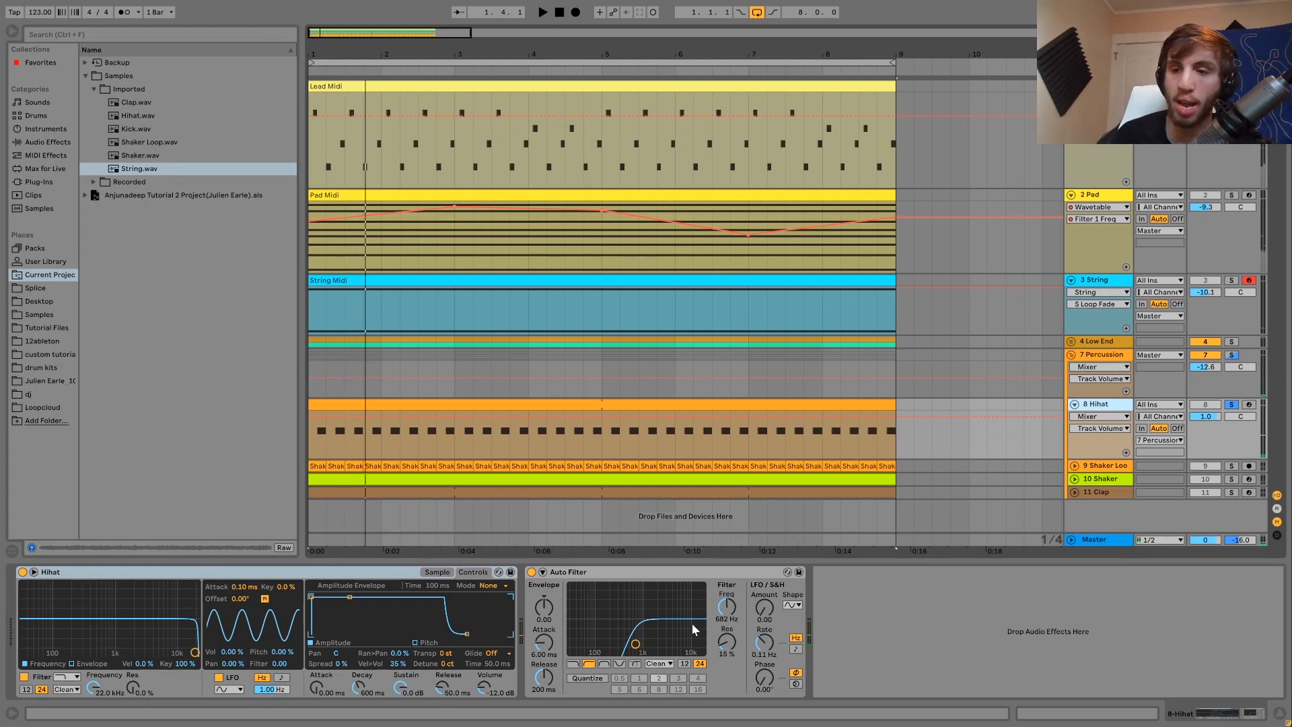
# - Solo and unfold the Shaker Loop track, and play it with the Shaker track added to the solo
pyautogui.click(1234, 466)
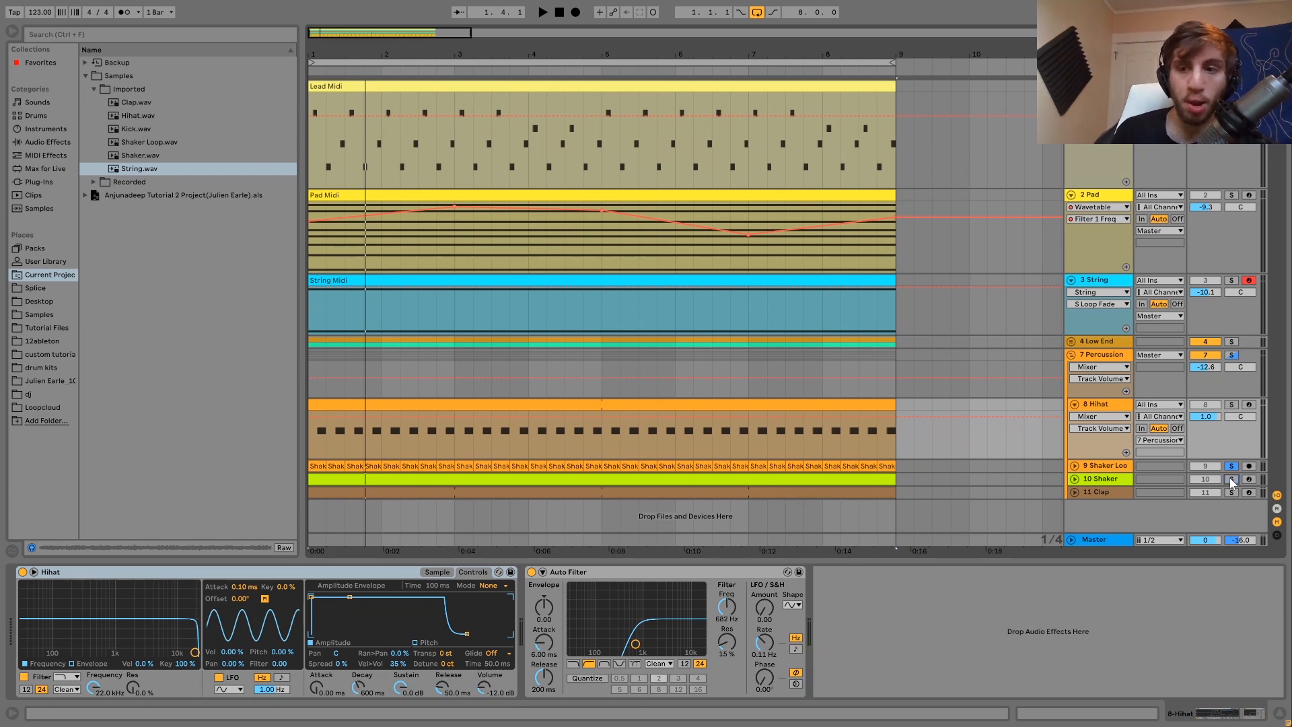
pyautogui.click(1122, 469)
pyautogui.click(1075, 466)
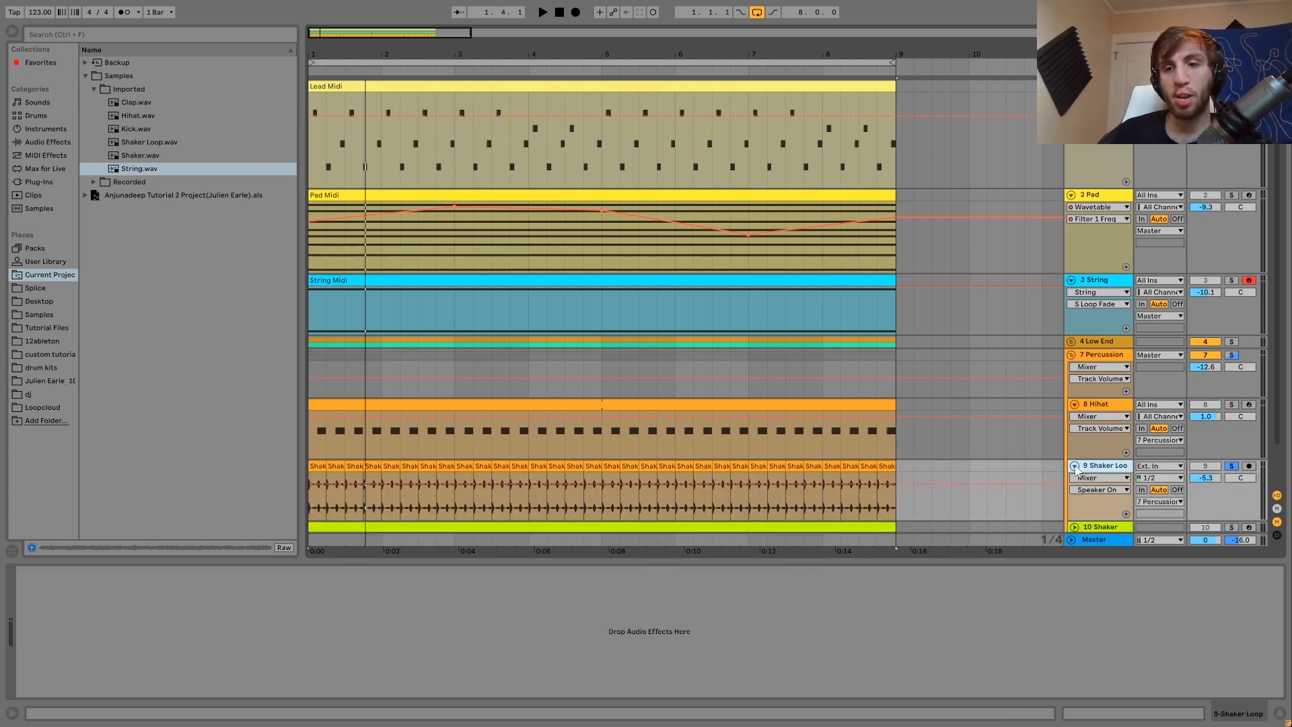
pyautogui.scroll(-1, 1077, 471)
pyautogui.press('space')
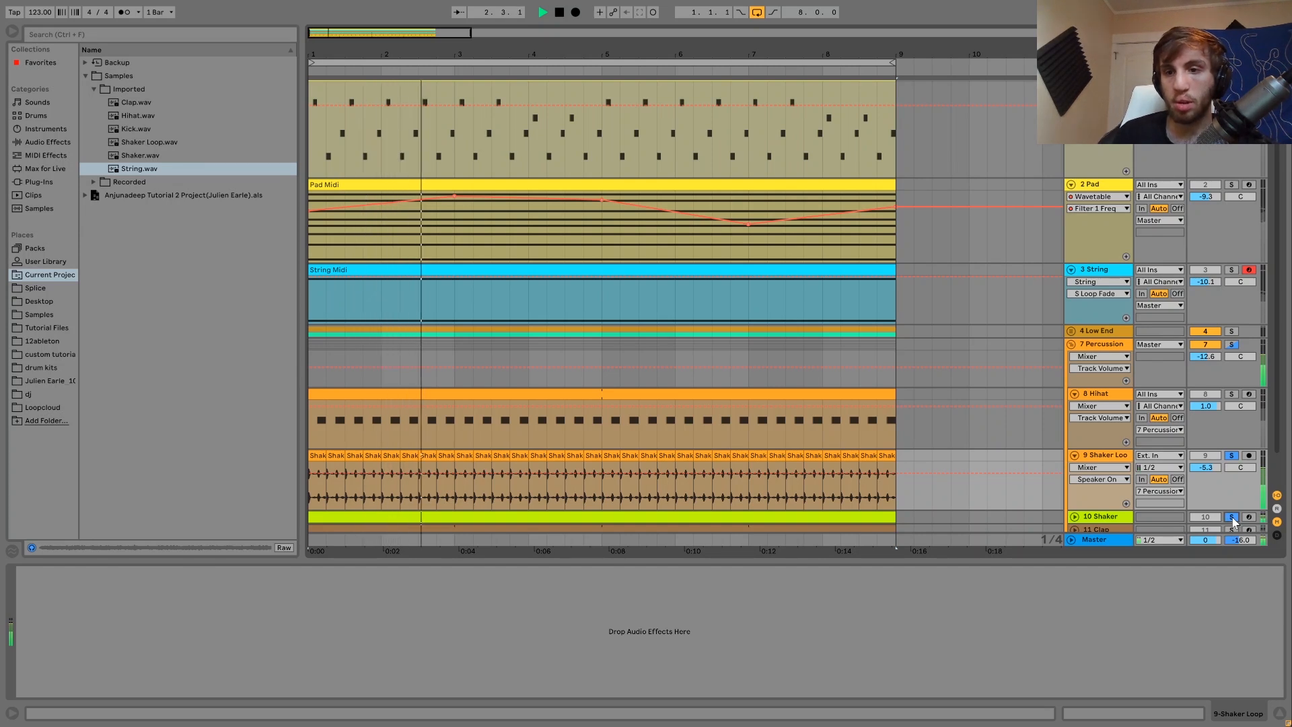
pyautogui.press('space')
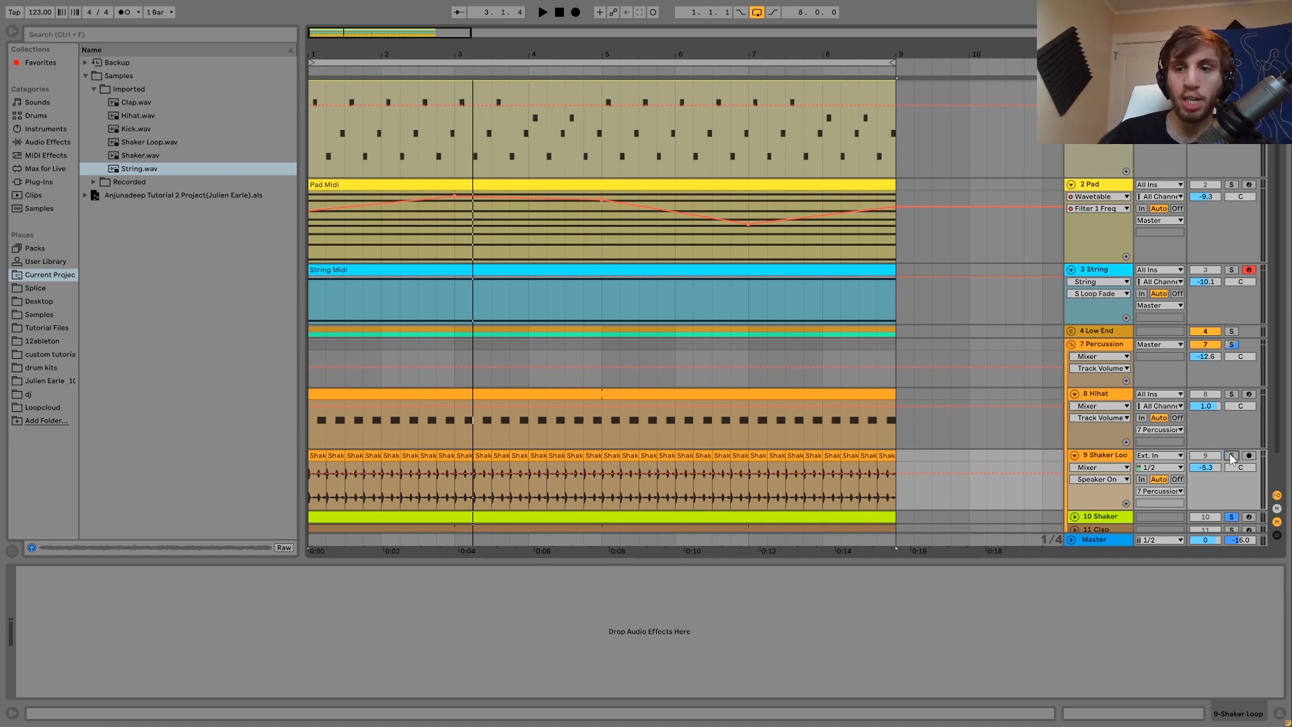
# - Show the Shaker's sampler and play the Shaker alone, adding the Shaker Loop to the solo during playback
pyautogui.click(1098, 517)
pyautogui.press('space')
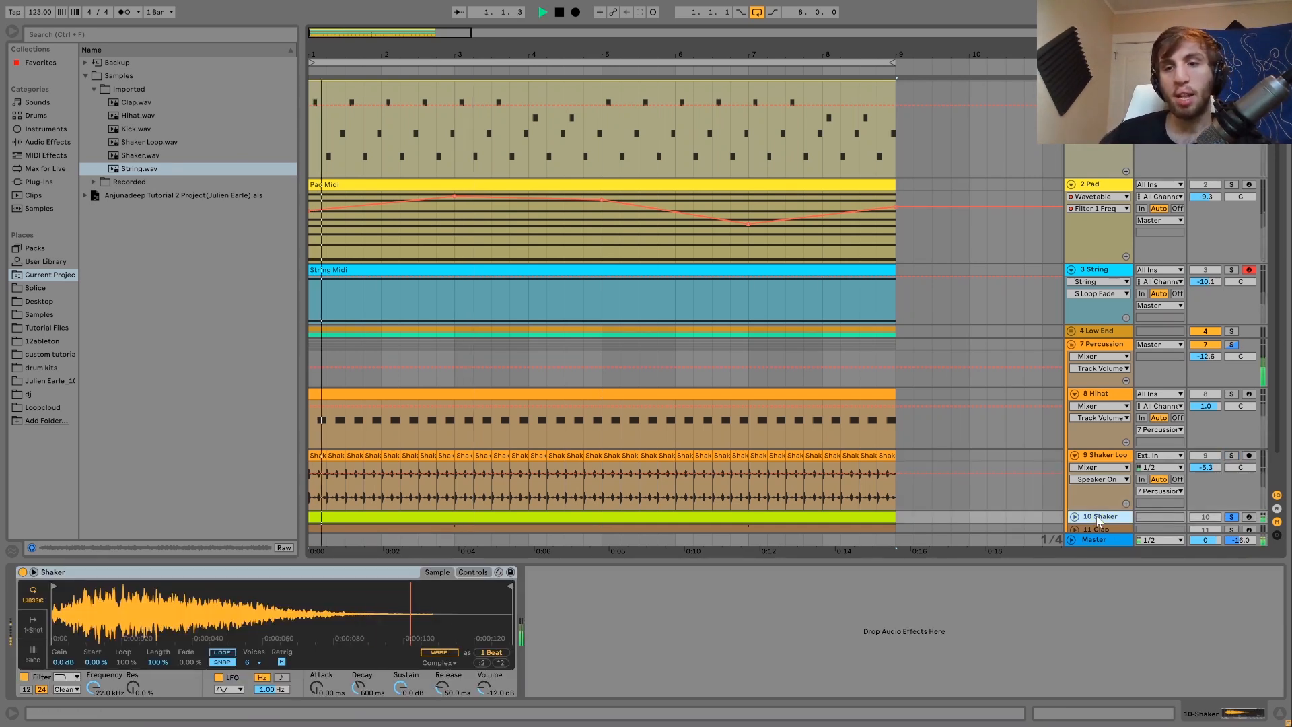
pyautogui.click(1231, 456)
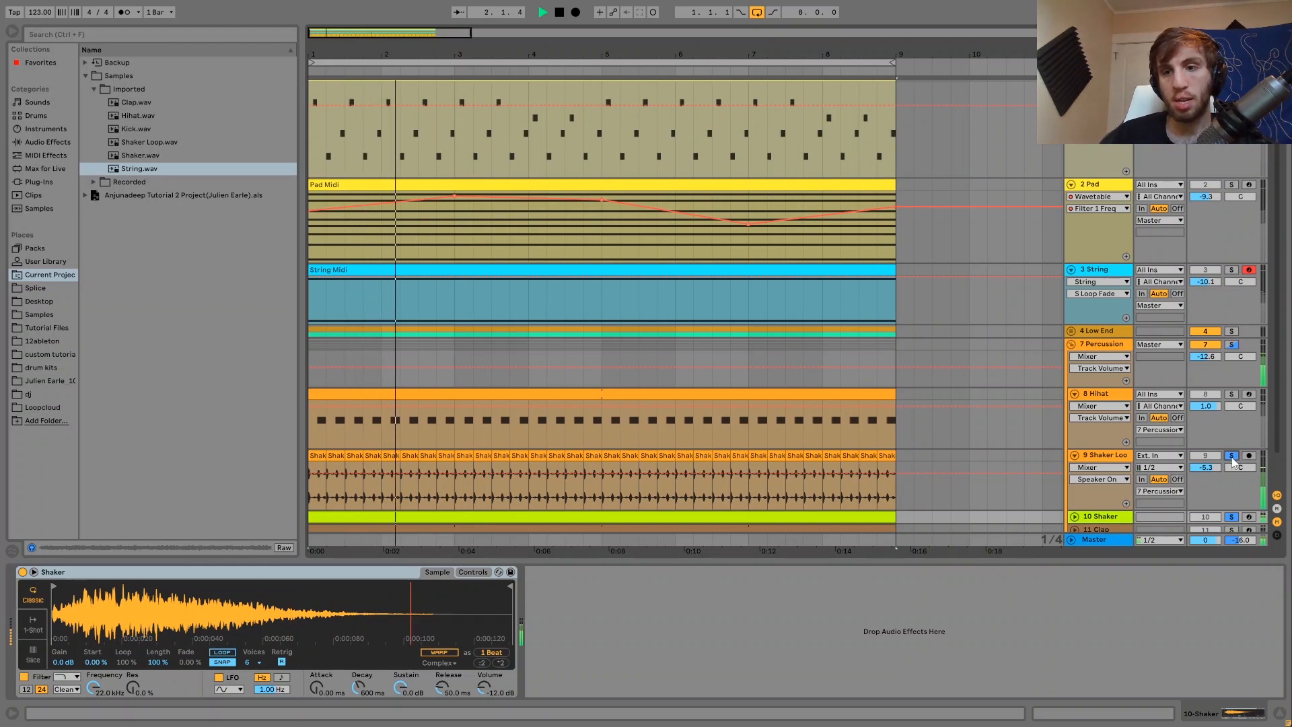
pyautogui.press('space')
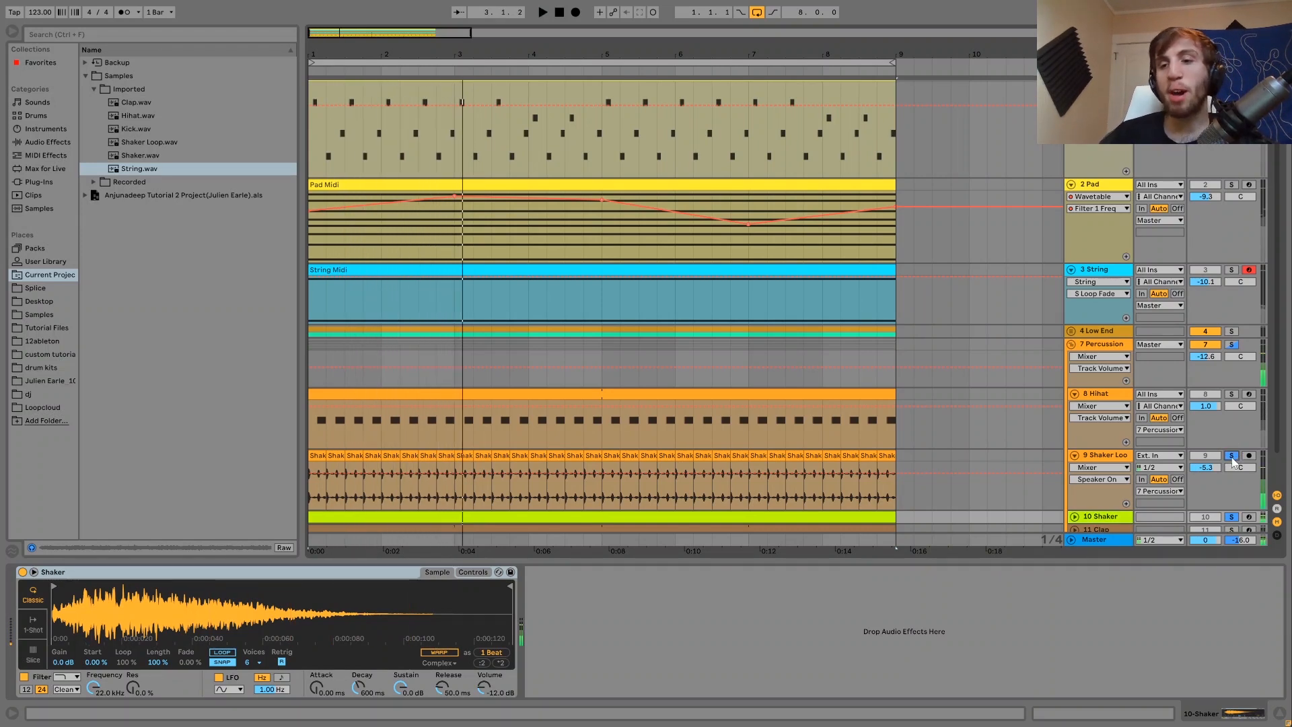
# - Clear the percussion solos and play the full mix with the Shaker track muted
pyautogui.click(1232, 456)
pyautogui.press('space')
pyautogui.press('space')
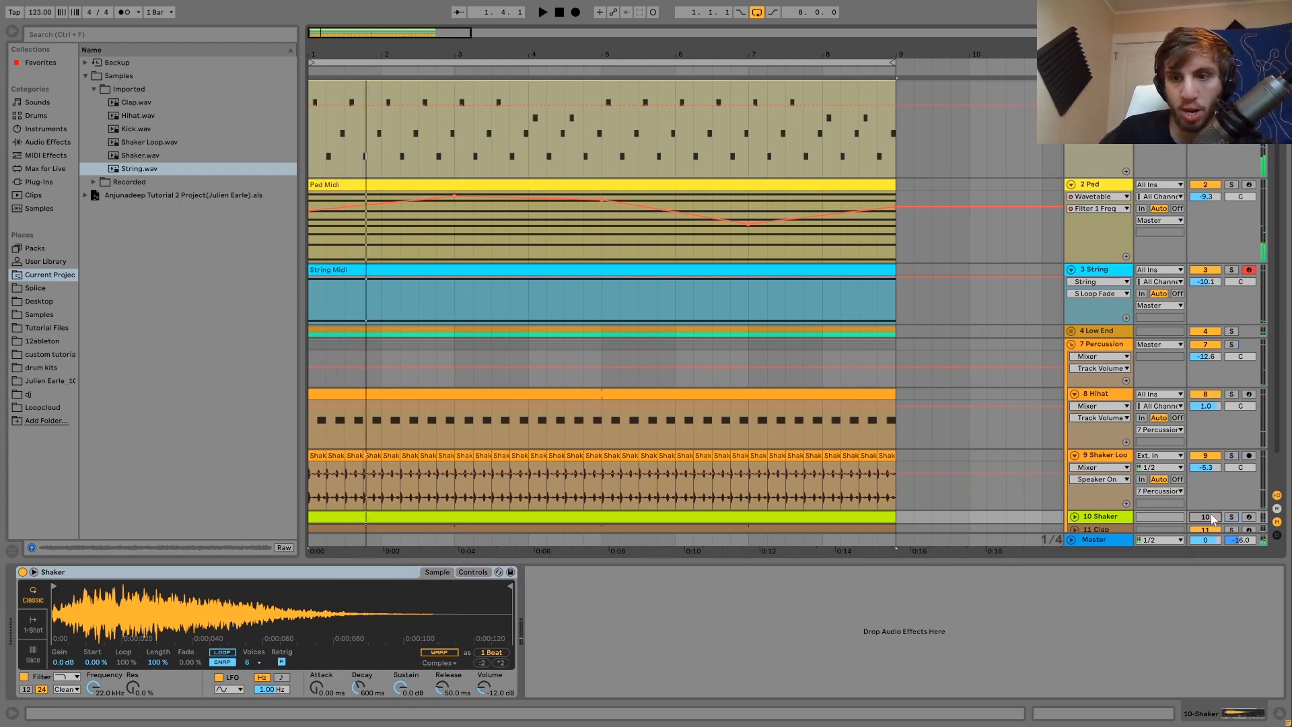
pyautogui.press('space')
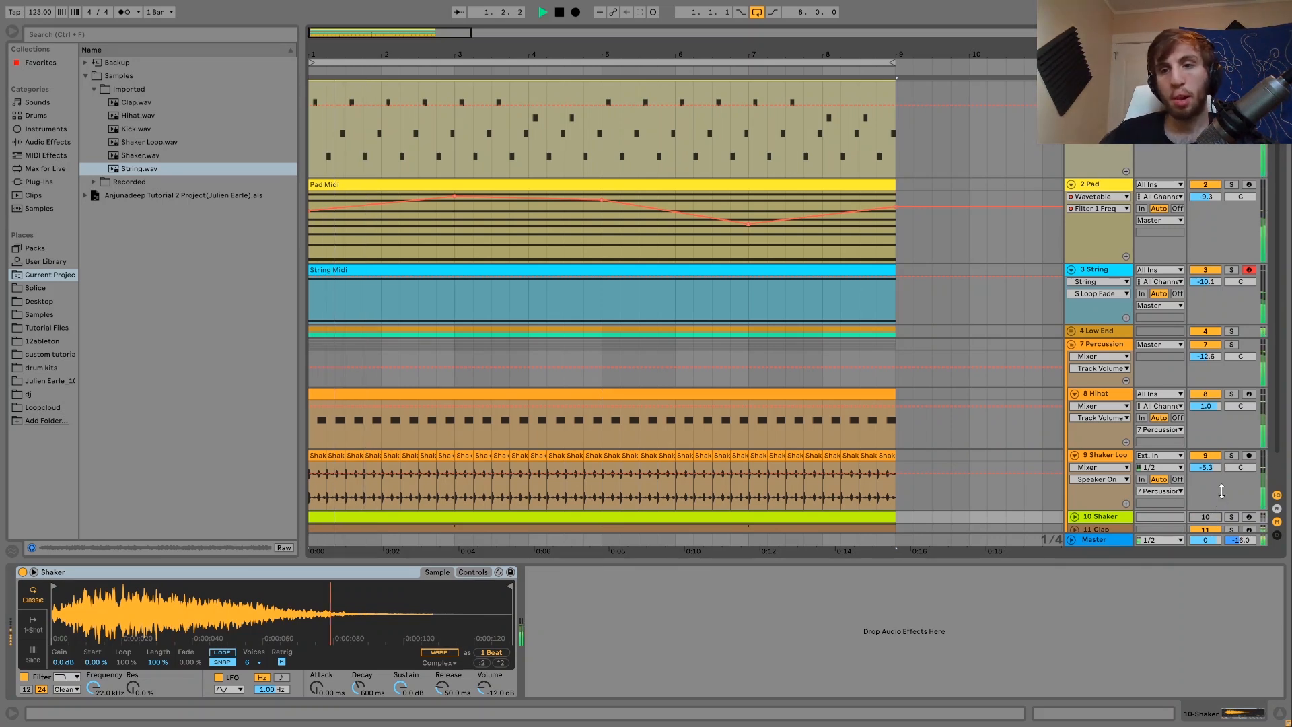
# - Play the full mix with the Shaker Loop muted and the Shaker unmuted, and replay it with both tracks active
pyautogui.press('space')
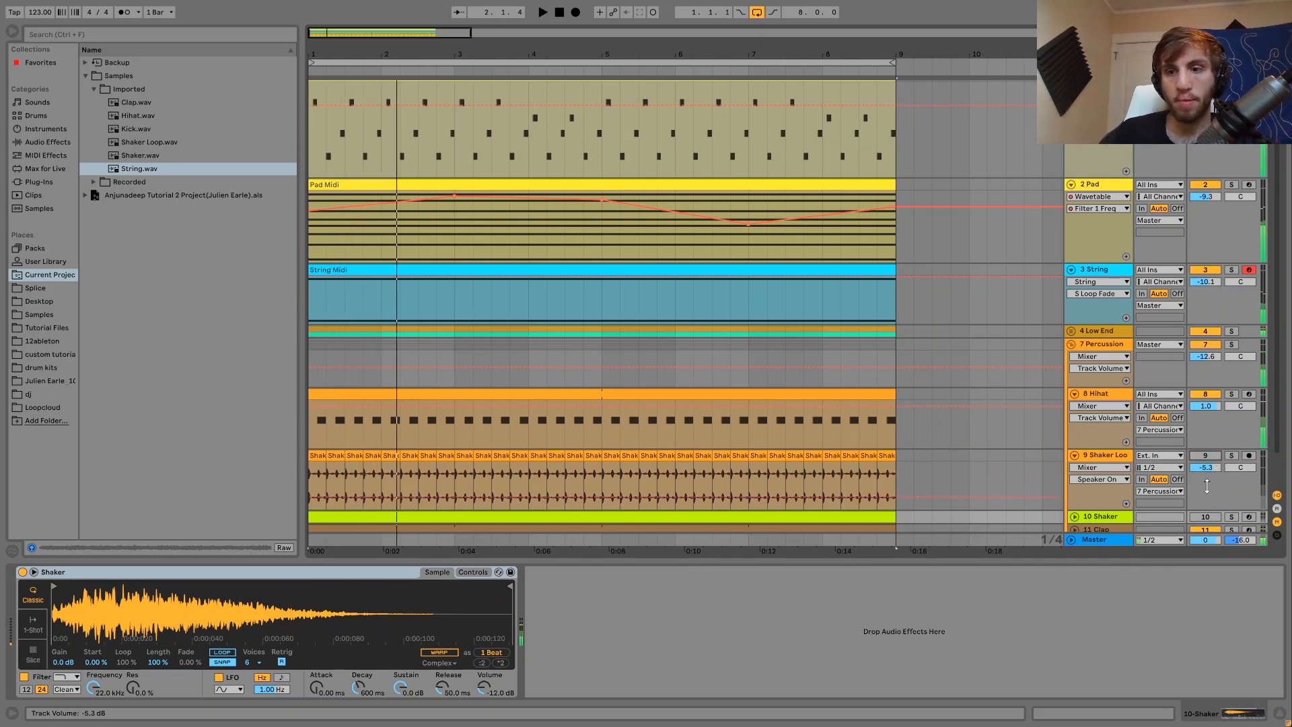
pyautogui.press('space')
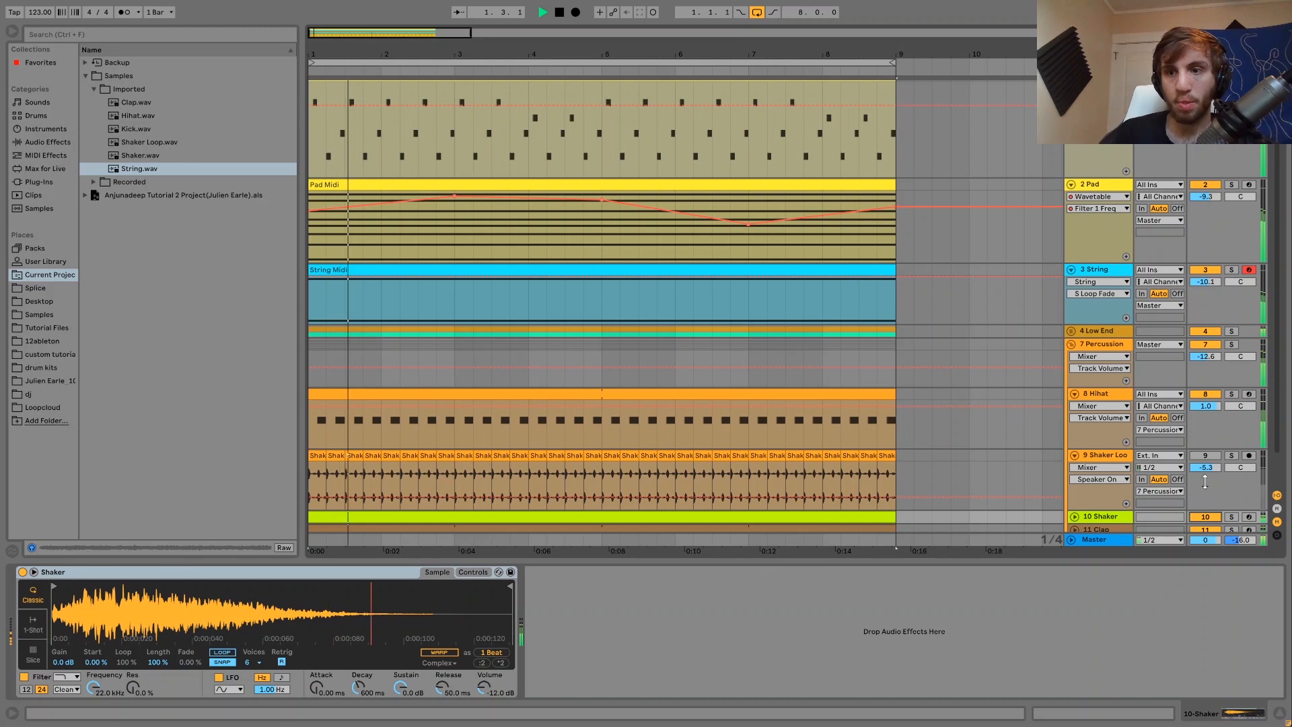
pyautogui.press('space')
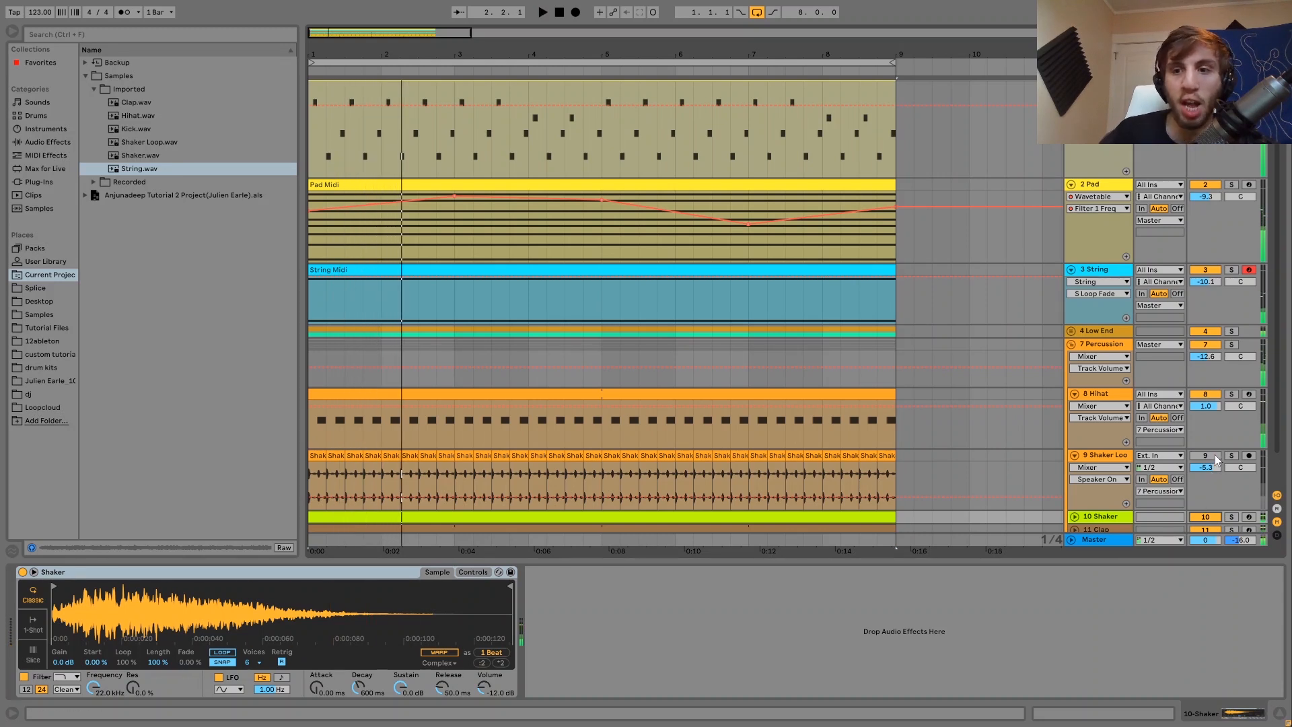
pyautogui.press('space')
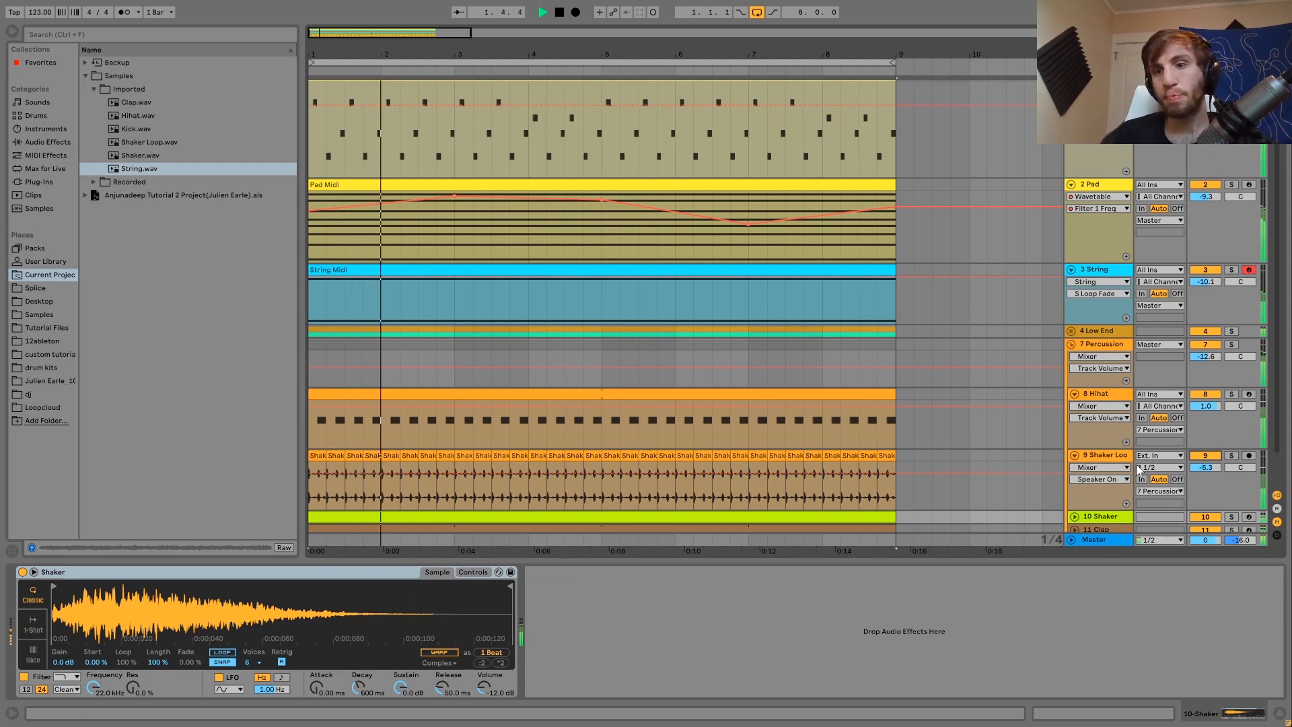
pyautogui.press('space')
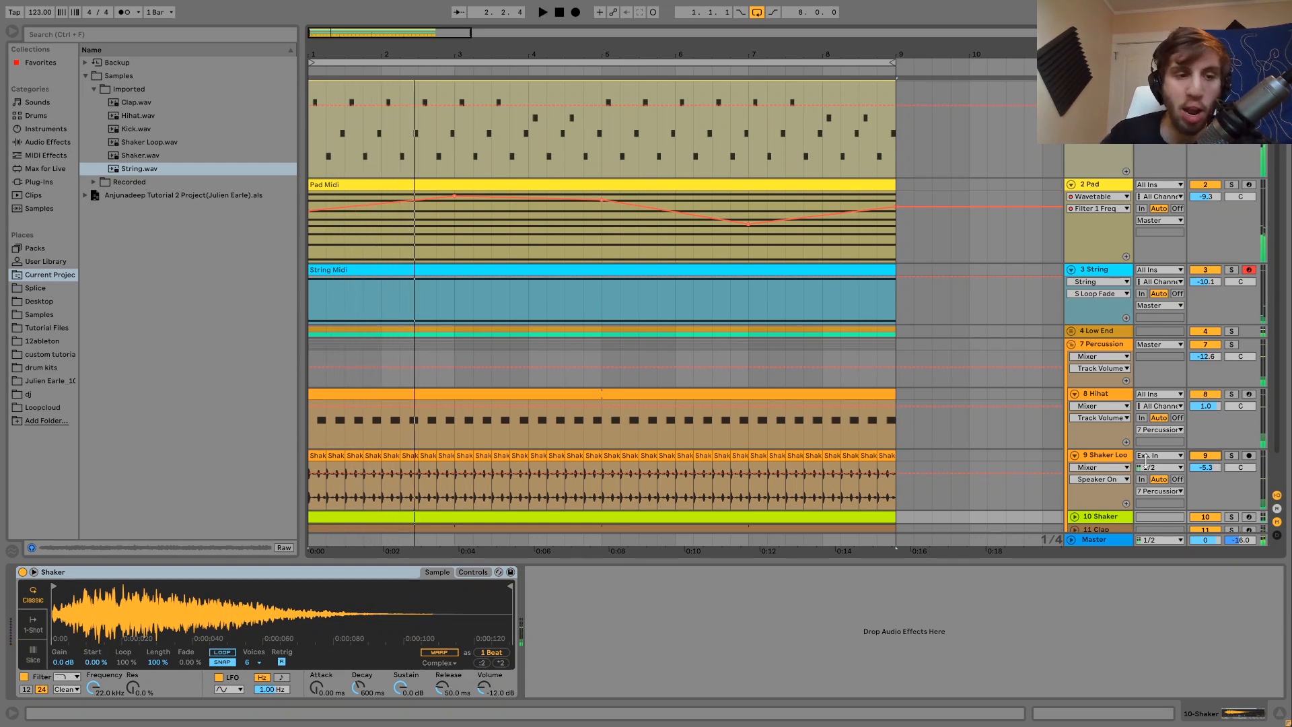
# - Solo the Shaker track and play it, switching the solo to the Shaker Loop during playback
pyautogui.click(1231, 517)
pyautogui.press('space')
pyautogui.click(1232, 455)
pyautogui.scroll(-2, 1234, 456)
pyautogui.press('space')
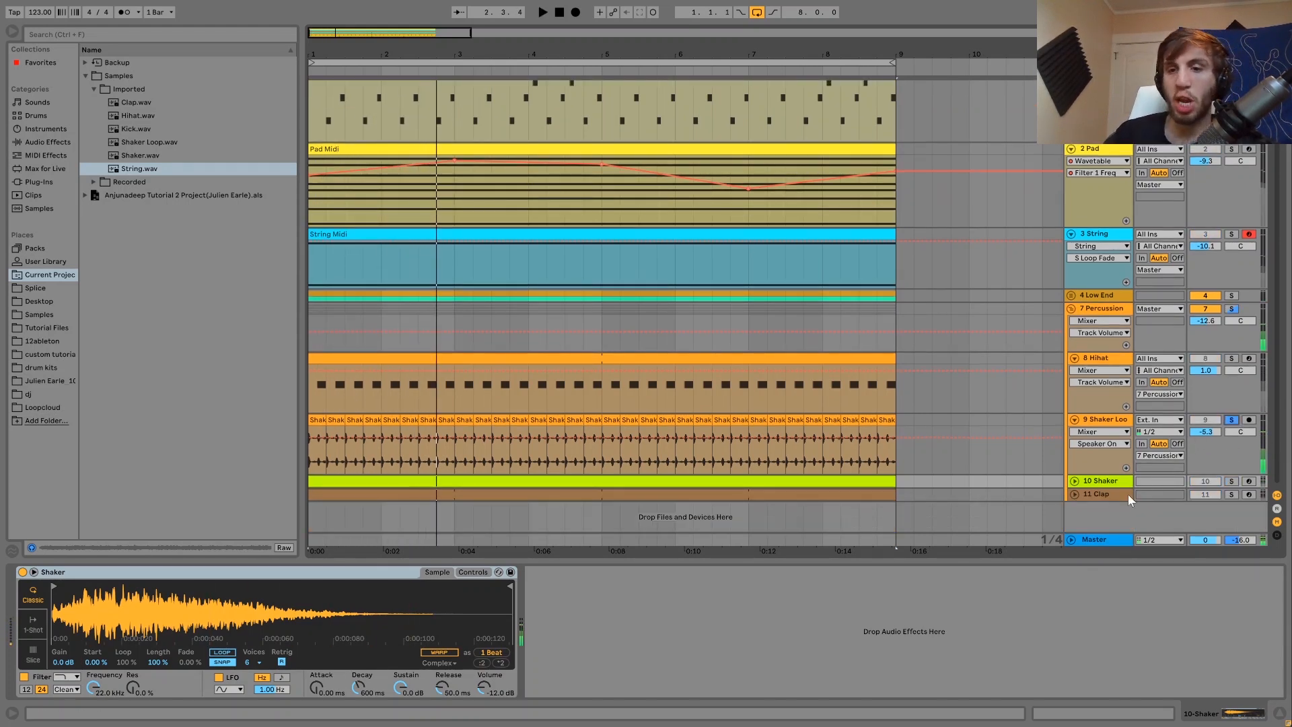
# - Unfold and solo the Clap track, and play it while showing the sample in its sampler
pyautogui.click(1118, 496)
pyautogui.click(1075, 495)
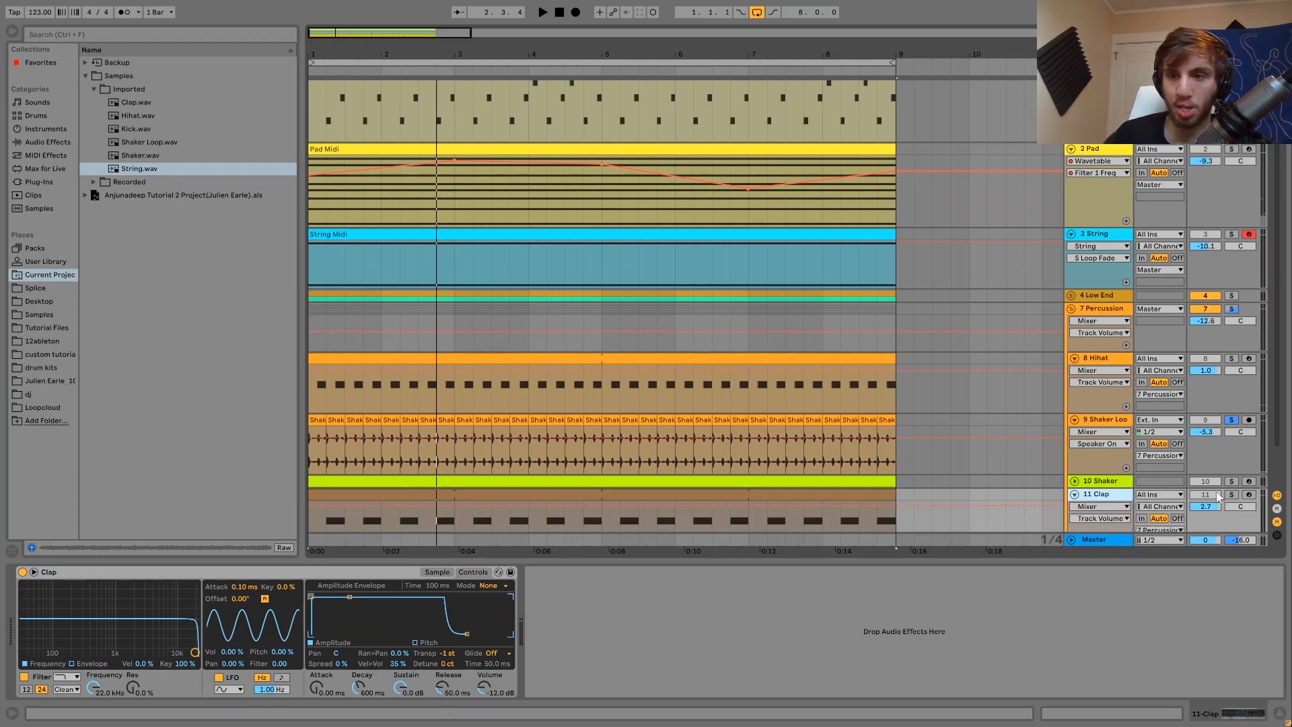
pyautogui.click(1232, 495)
pyautogui.press('space')
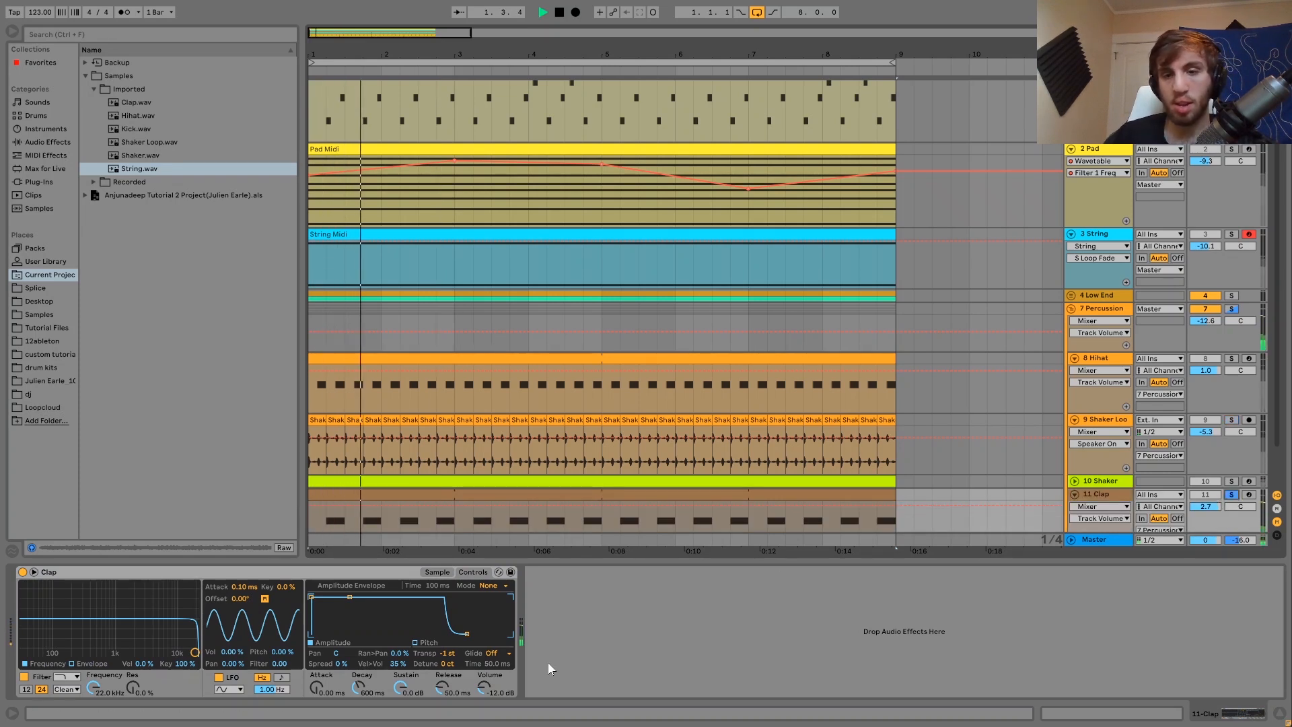
pyautogui.click(431, 571)
pyautogui.press('space')
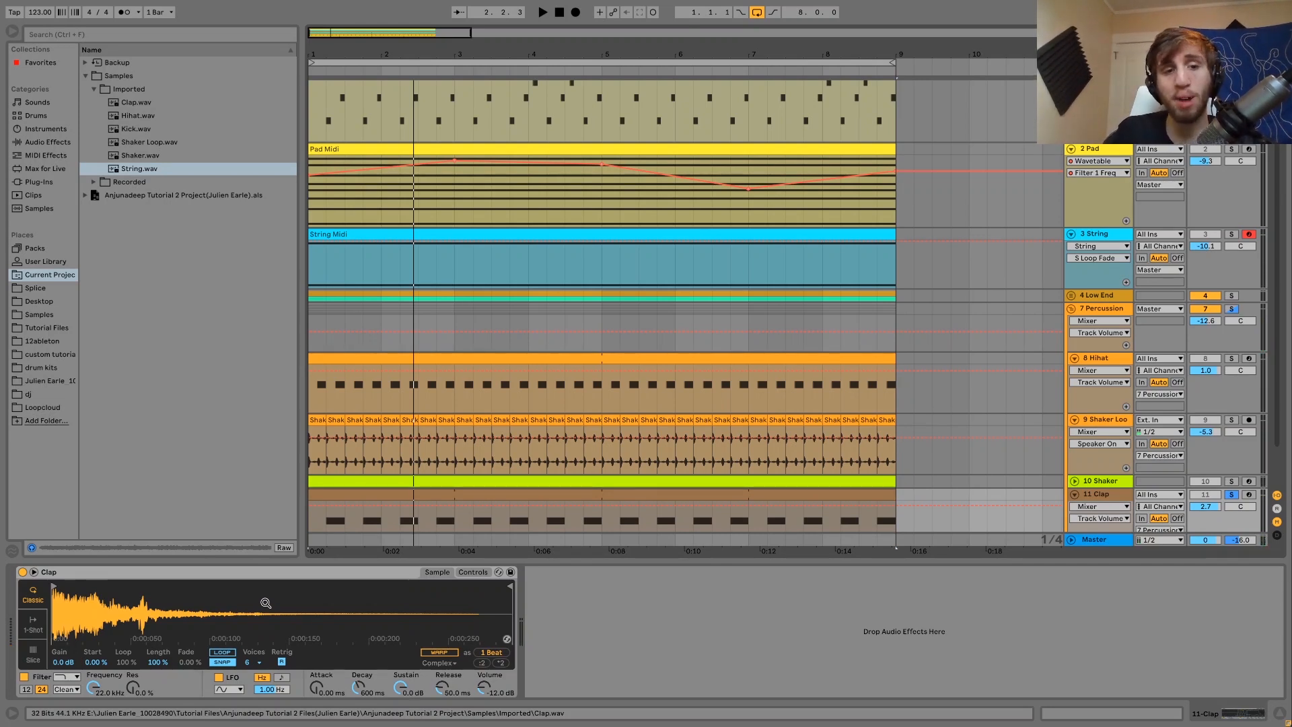
pyautogui.press('space')
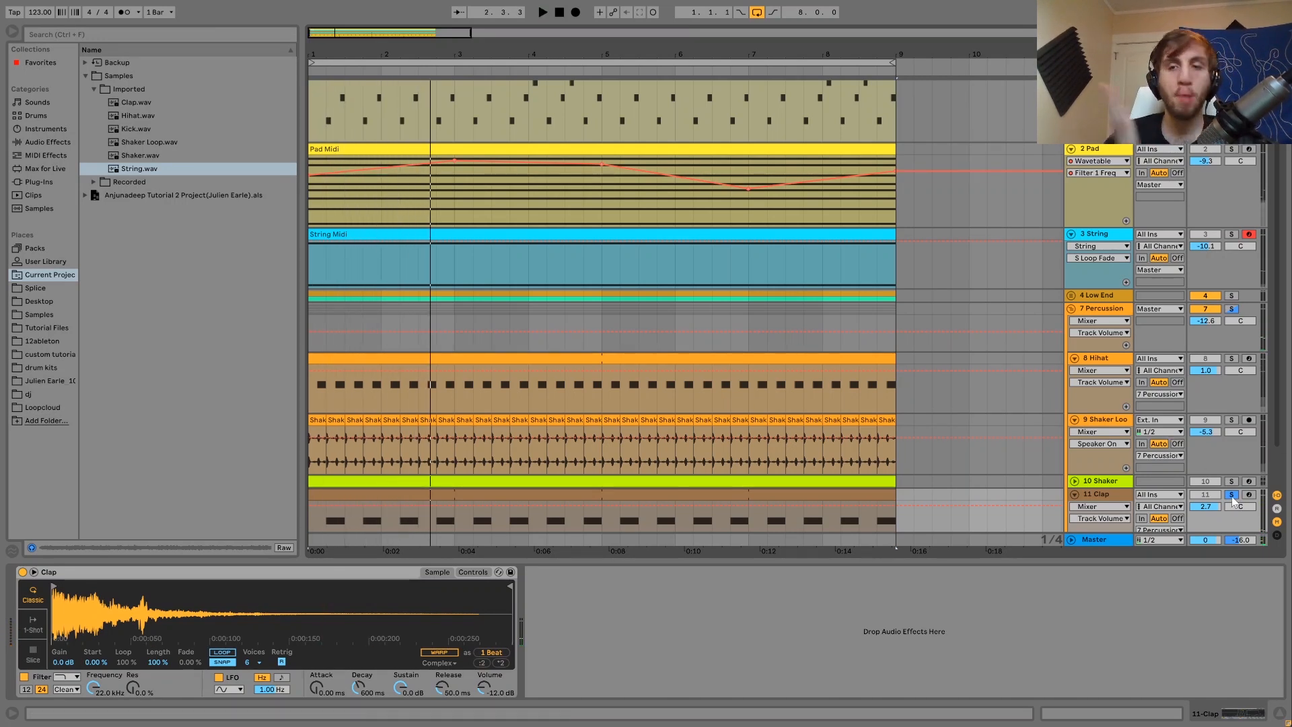
# - Play the Clap with the Low End group soloed, and clear all solos to hear the full mix
pyautogui.click(1232, 296)
pyautogui.press('space')
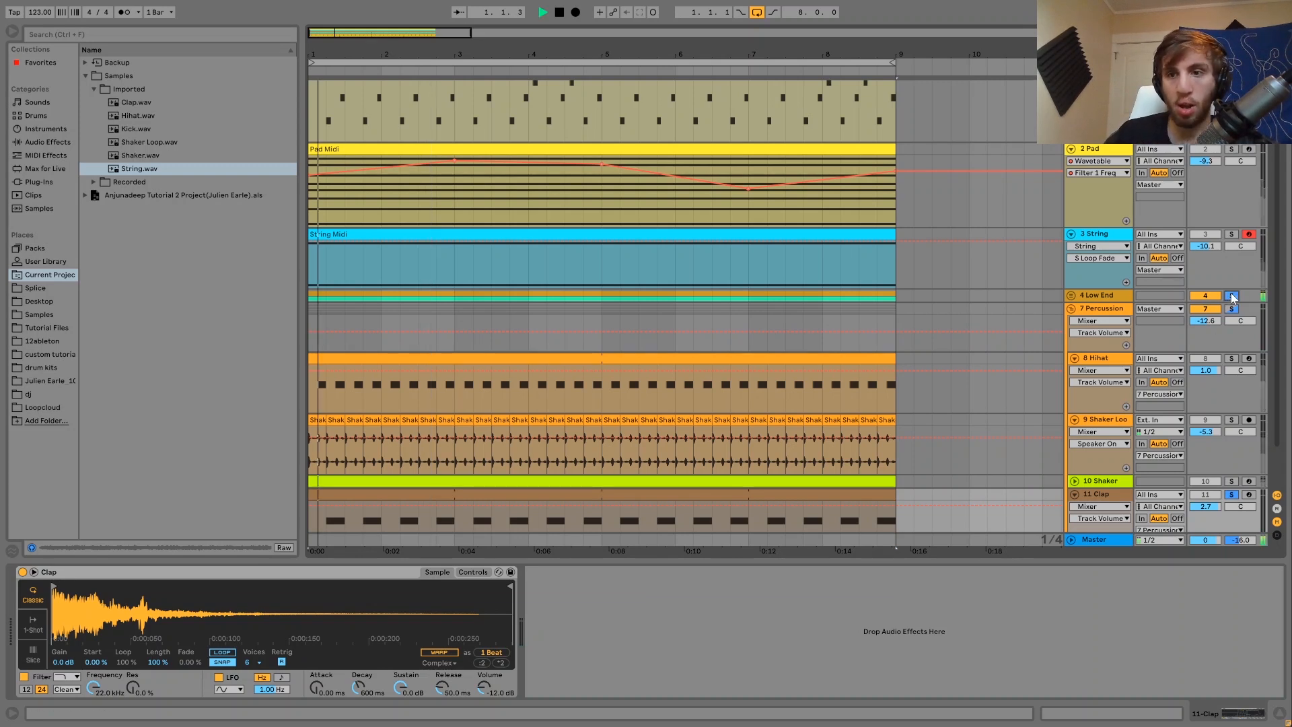
pyautogui.click(1232, 309)
pyautogui.click(1232, 495)
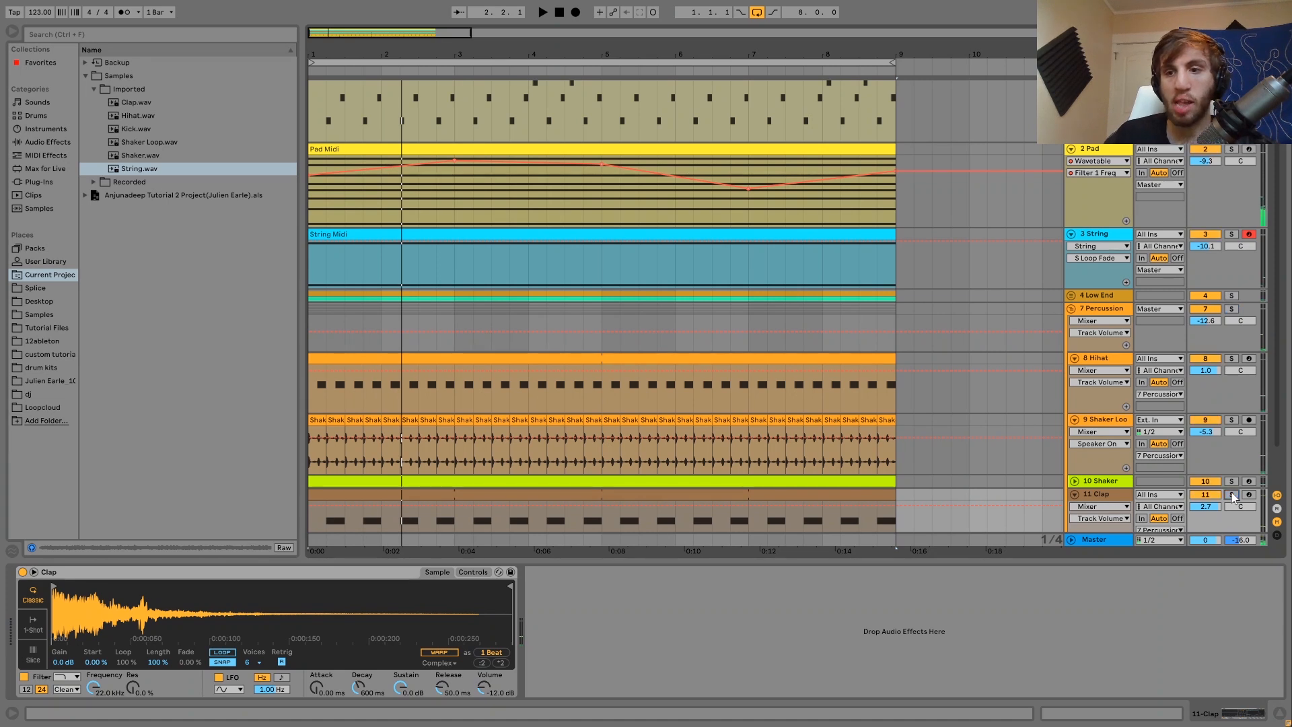
pyautogui.press('space')
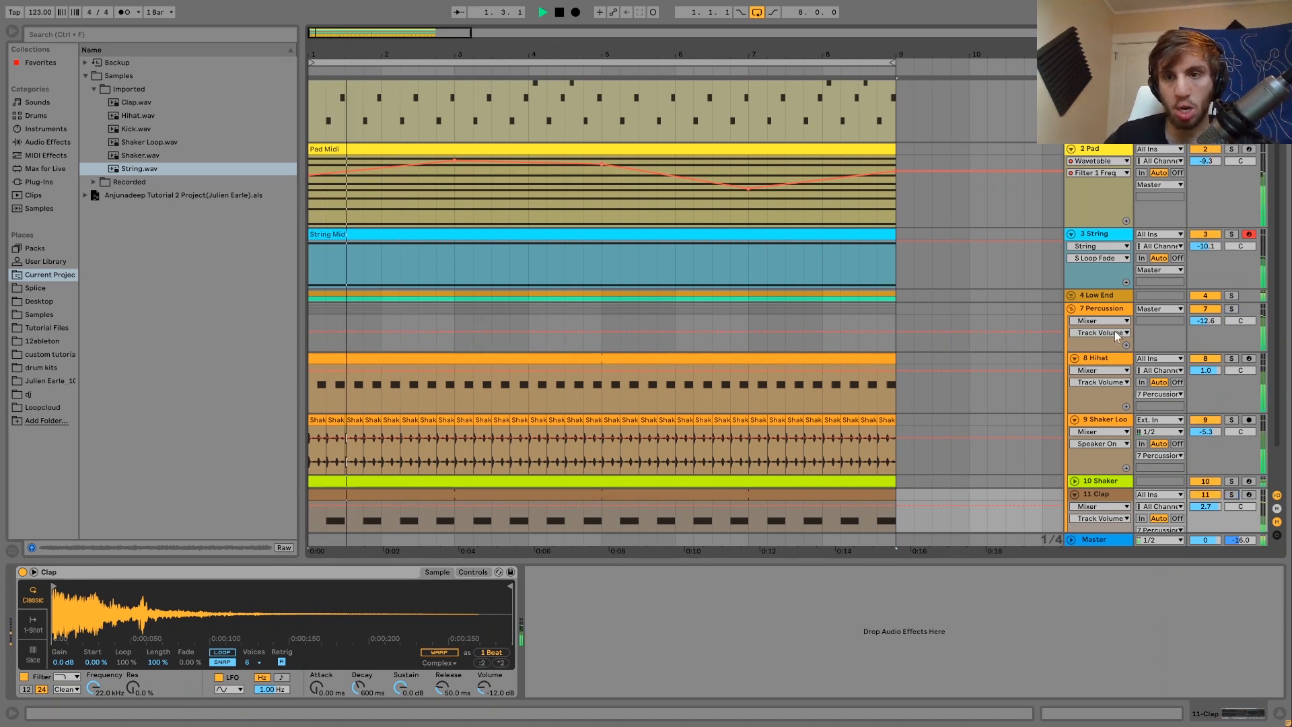
pyautogui.press('space')
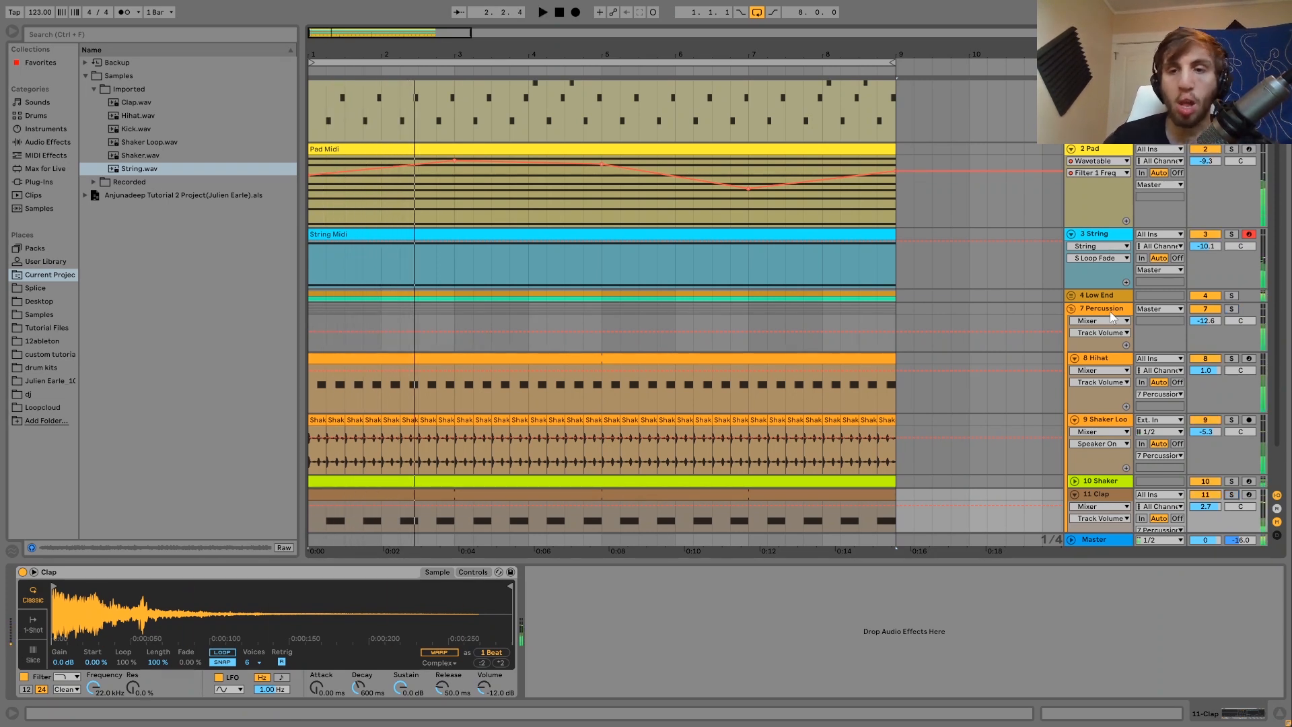
# - Solo the Percussion group and play it, toggling its Drum Buss off and on to compare the sound
pyautogui.click(1110, 311)
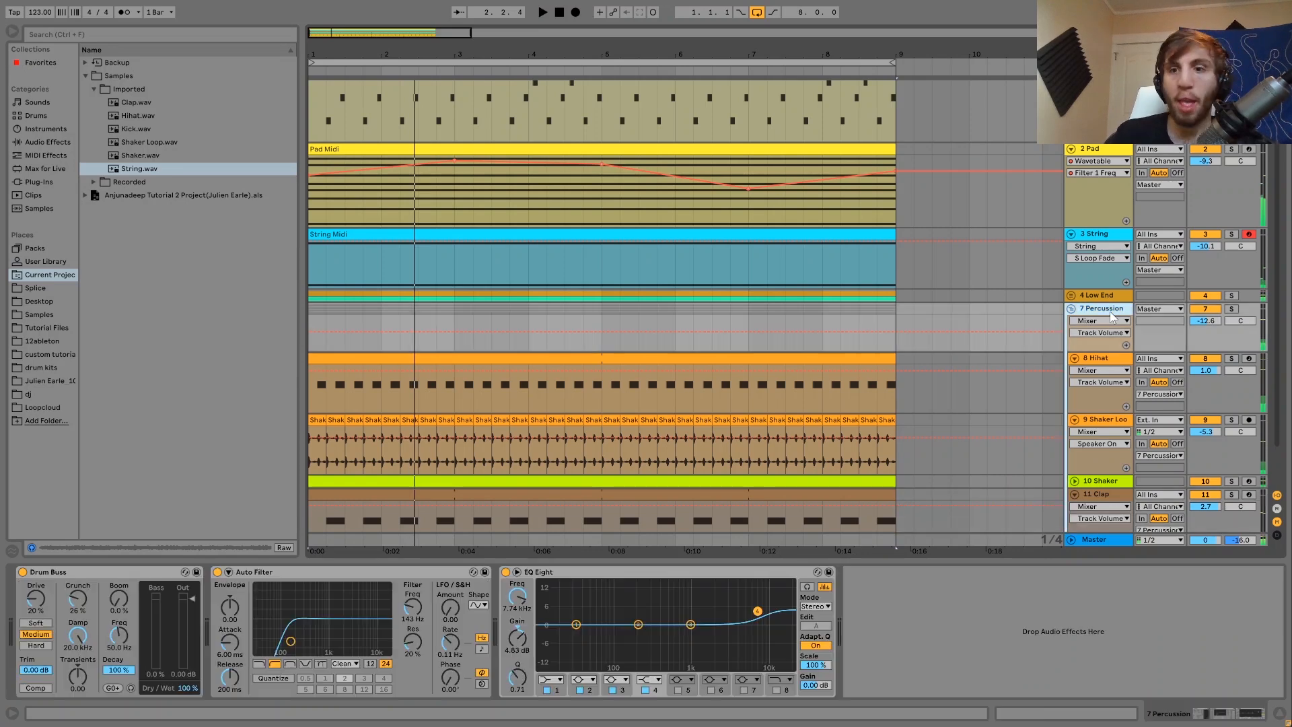
pyautogui.click(1220, 309)
pyautogui.click(1206, 309)
pyautogui.click(1232, 309)
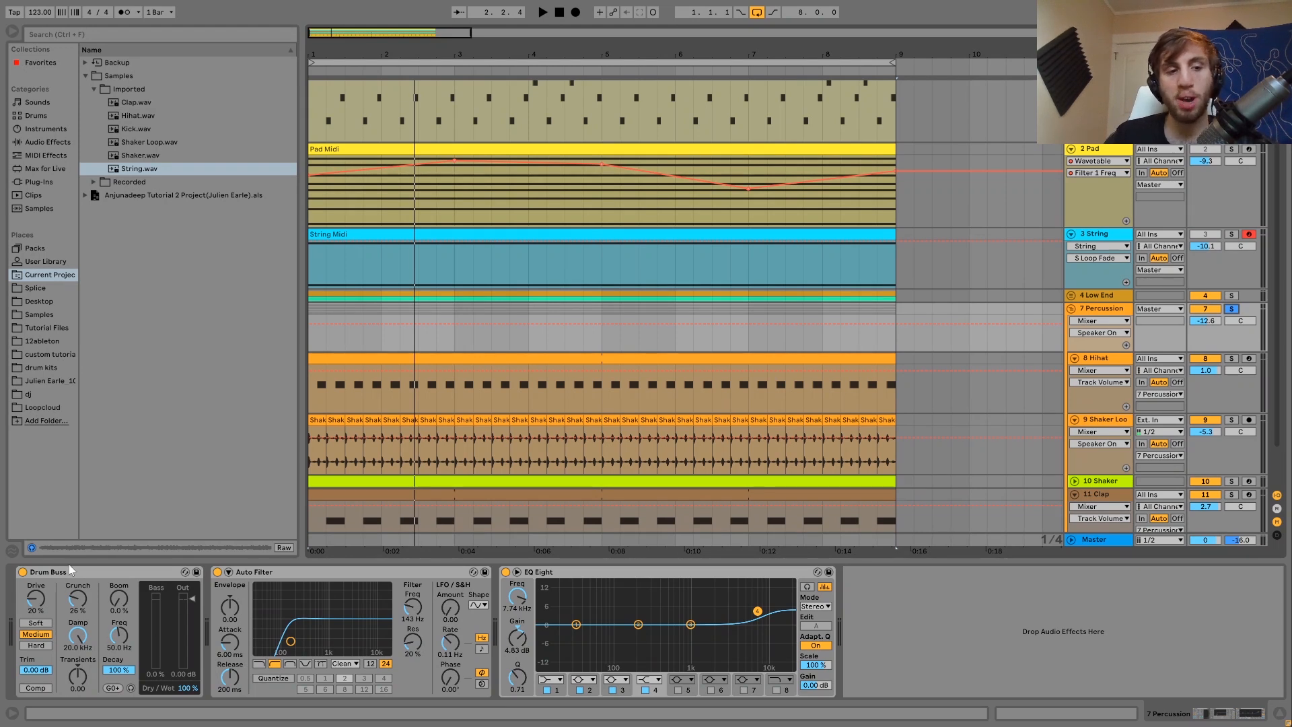
pyautogui.press('space')
pyautogui.click(22, 571)
pyautogui.click(22, 571)
pyautogui.press('space')
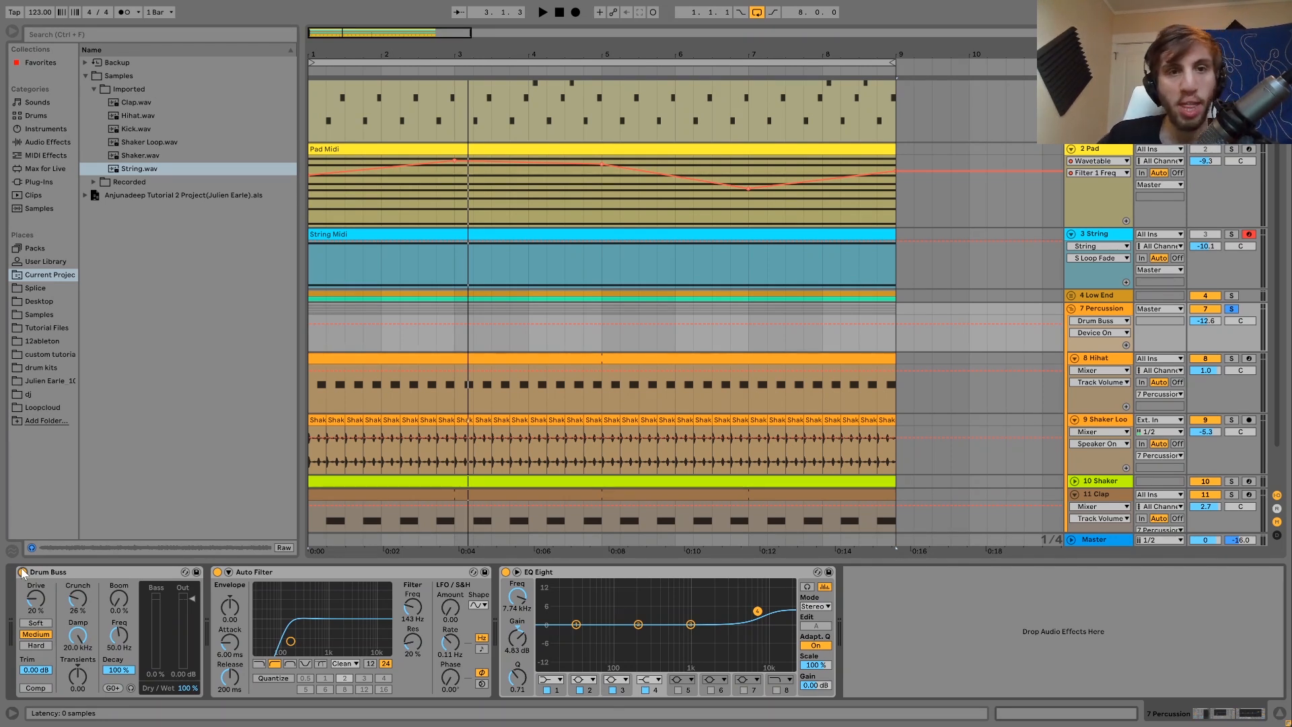
# - Play the soloed Percussion group repeatedly while examining its EQ Eight high-frequency boost
pyautogui.press('space')
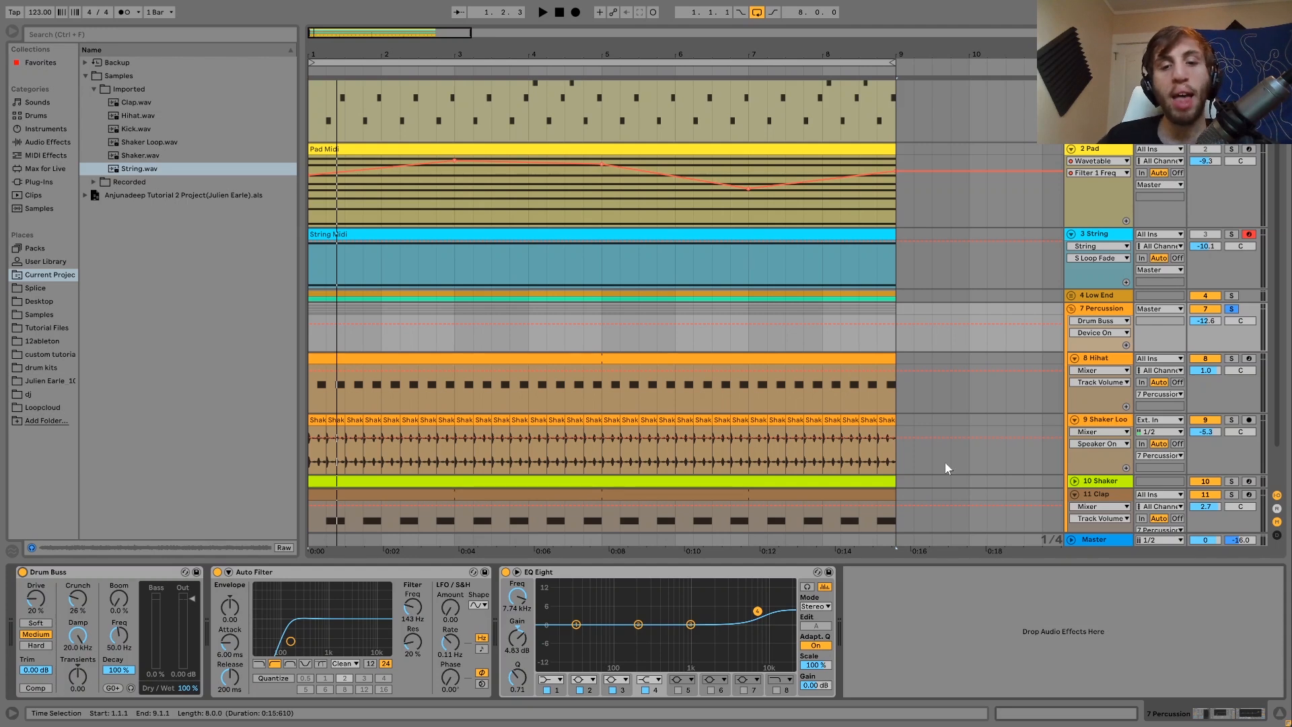
pyautogui.press('space')
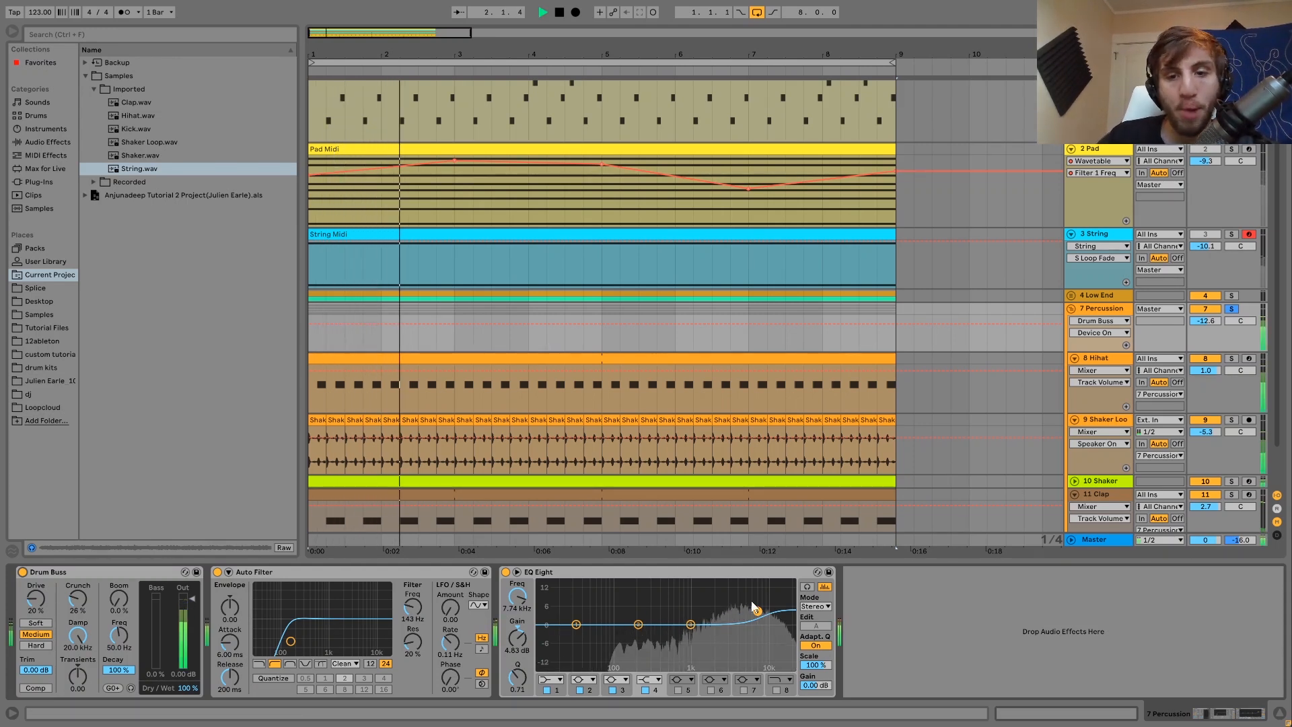
pyautogui.press('space')
pyautogui.press('space')
pyautogui.click(1110, 309)
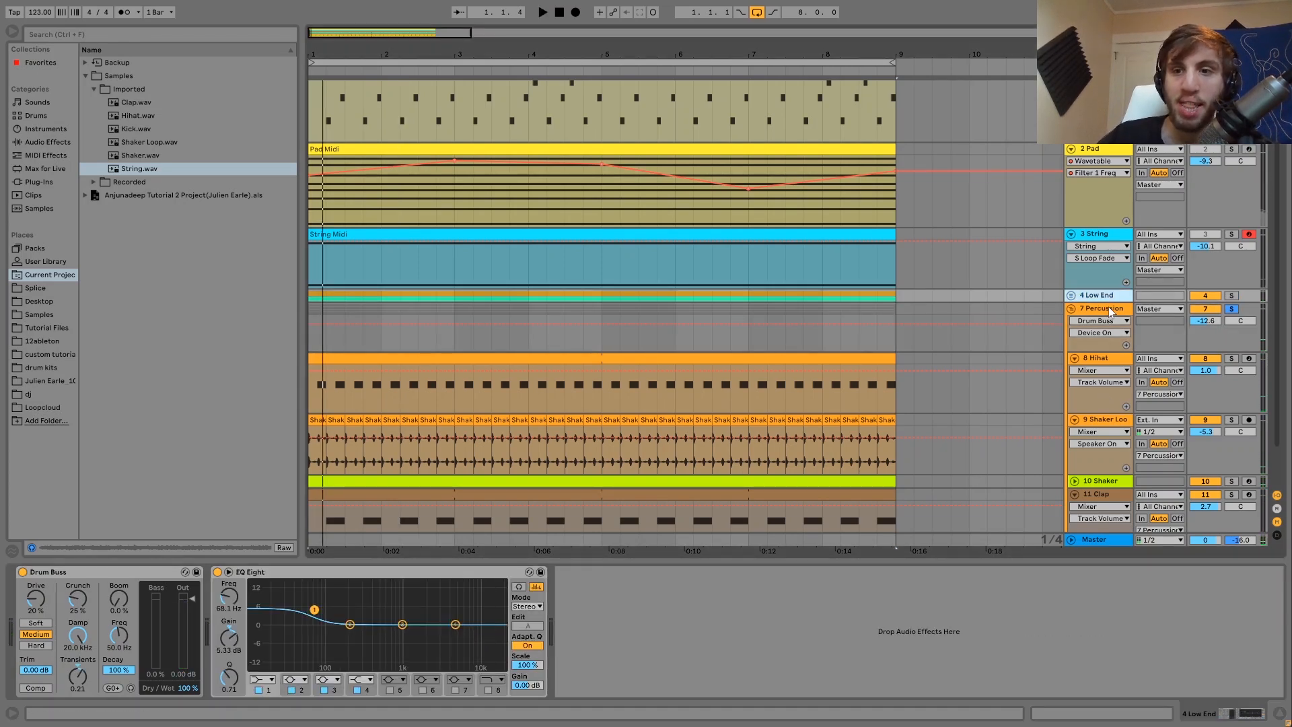
pyautogui.press('space')
pyautogui.press('space')
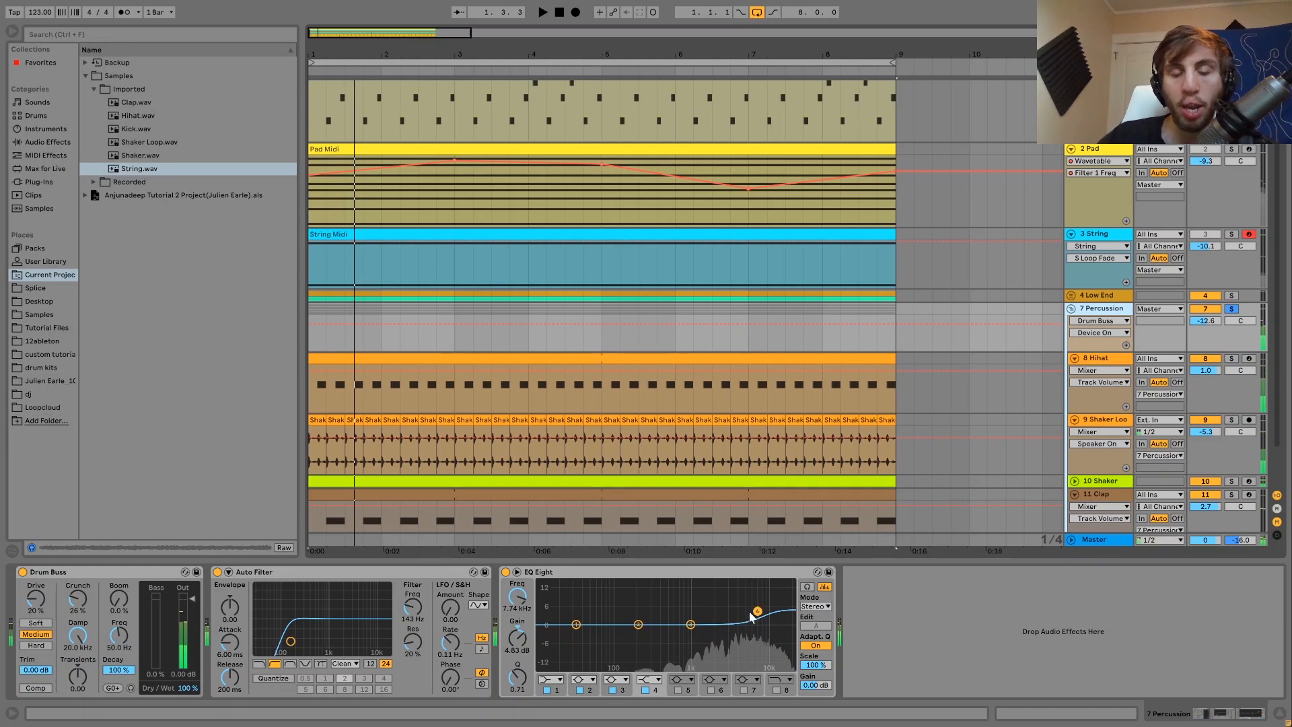
# - Compare the effects on the Low End and Percussion groups, and clear the Percussion solo to play the full mix
pyautogui.click(1094, 296)
pyautogui.click(1094, 309)
pyautogui.press('space')
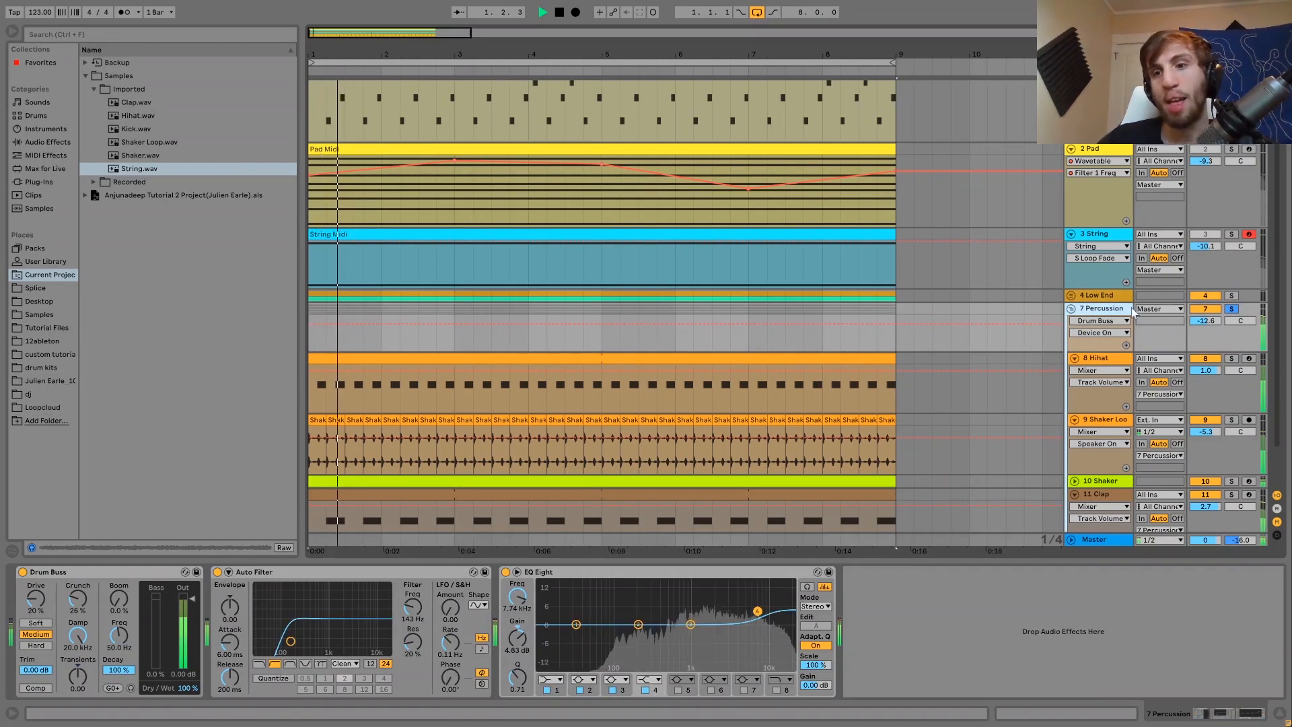
pyautogui.click(1233, 306)
pyautogui.press('space')
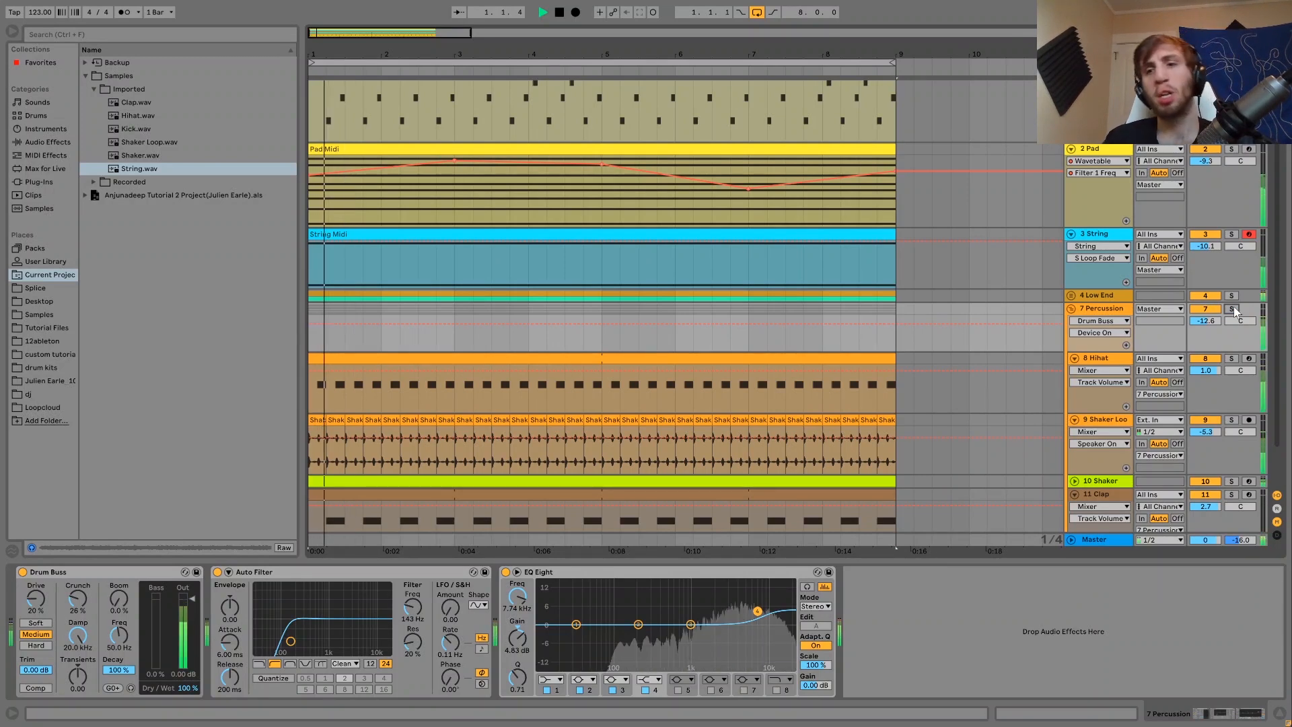
pyautogui.press('space')
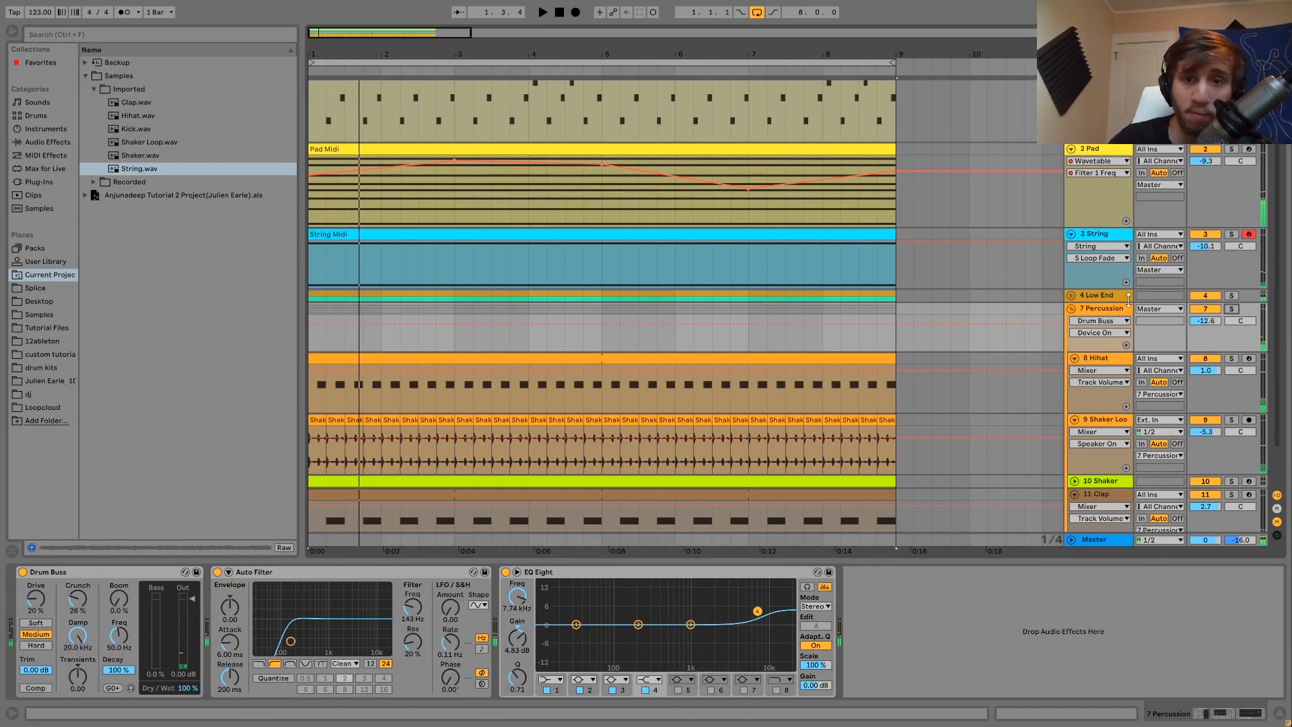